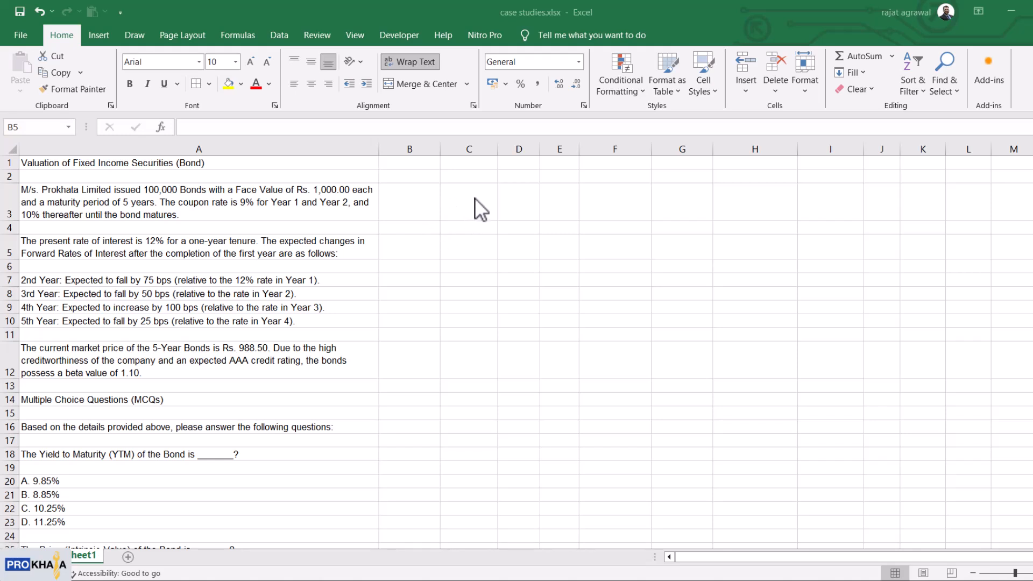
# Step: Create a Year column headed in C3 and fill C4:C8 with the series 1 to 5
pyautogui.click(41, 198)
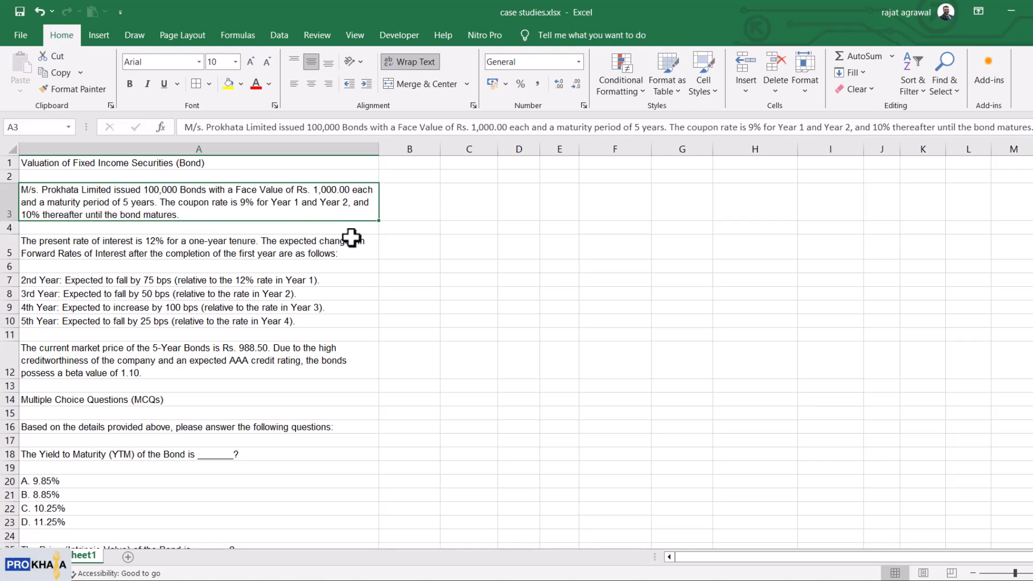
pyautogui.click(484, 199)
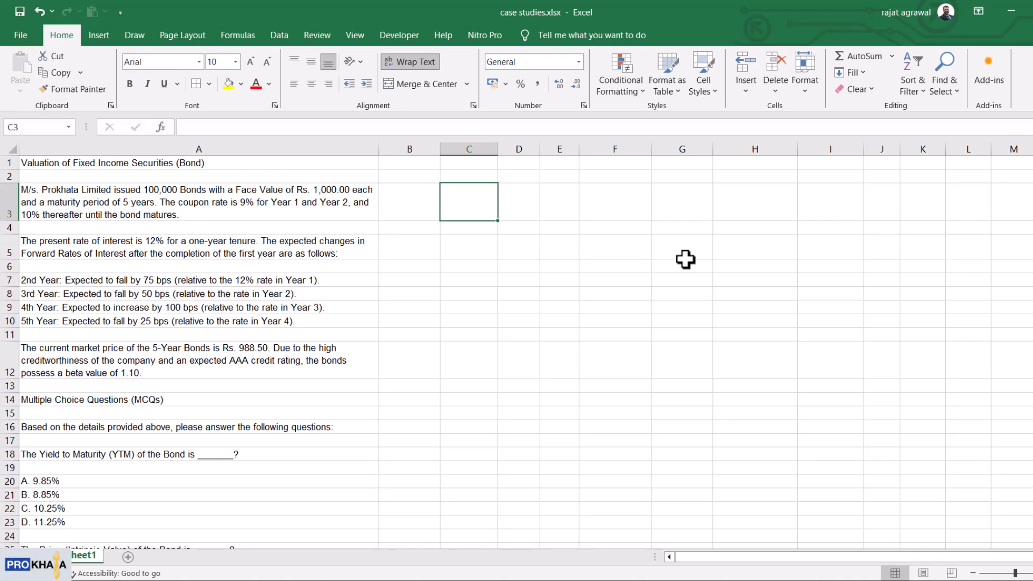
pyautogui.press('Right')
pyautogui.press('Left')
pyautogui.write('Year')
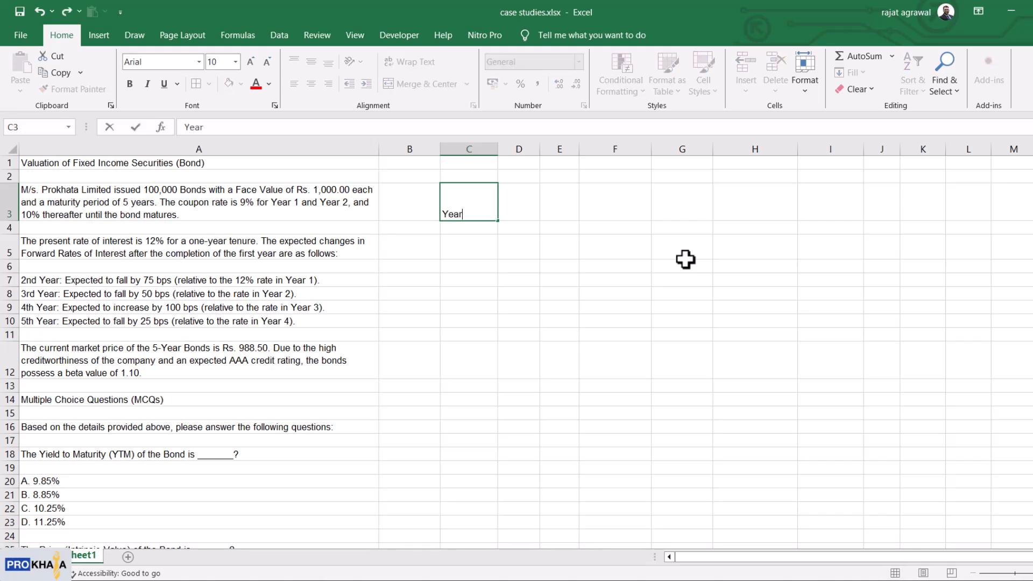
pyautogui.press('Return')
pyautogui.write('1')
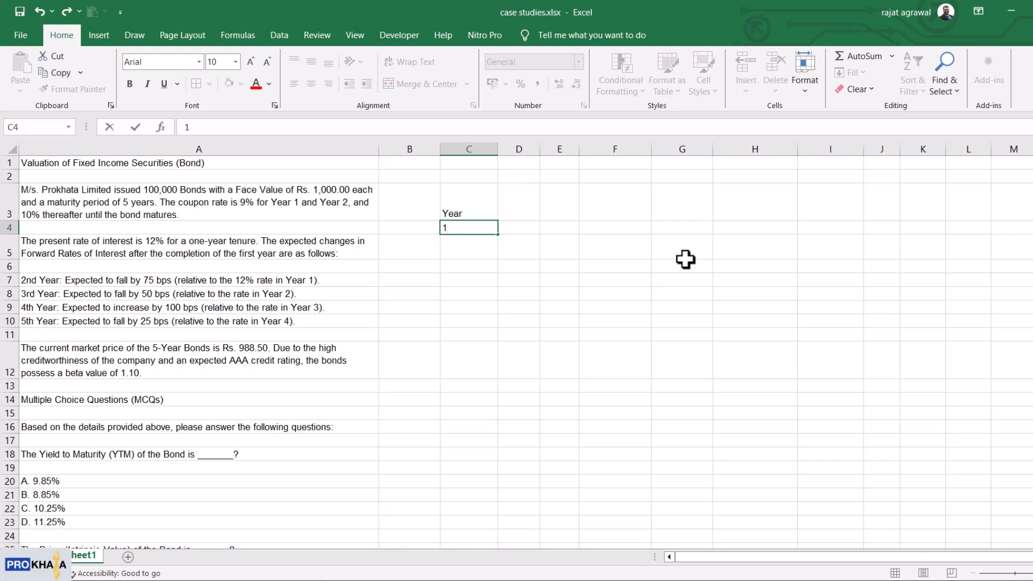
pyautogui.press('Return')
pyautogui.write('2')
pyautogui.press('Return')
pyautogui.click(497, 231)
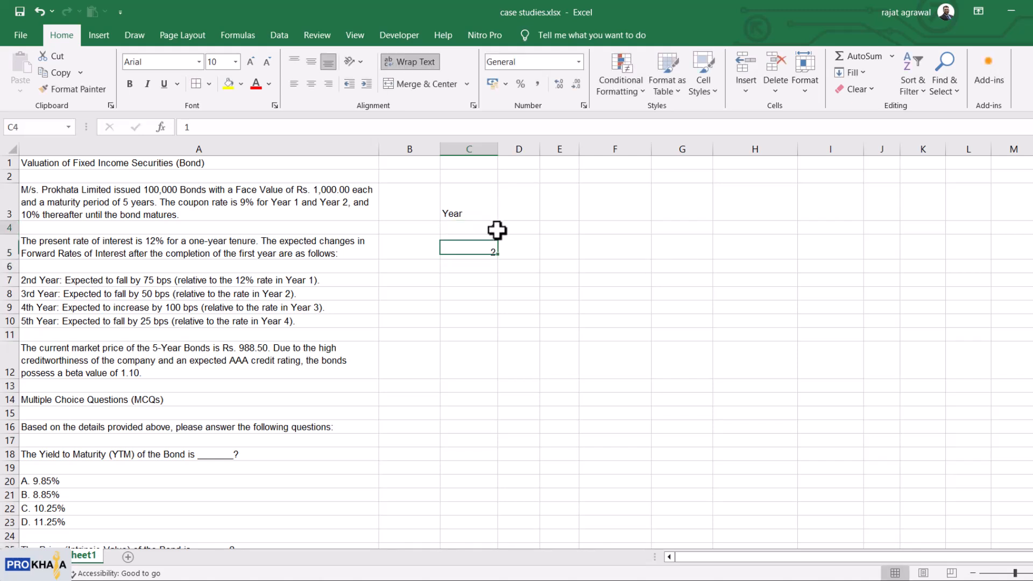
pyautogui.moveTo(497, 231); pyautogui.dragTo(496, 301)
# Step: Head column D with CF in D3 and enter cash flows of 90 for years 1 and 2
pyautogui.click(524, 195)
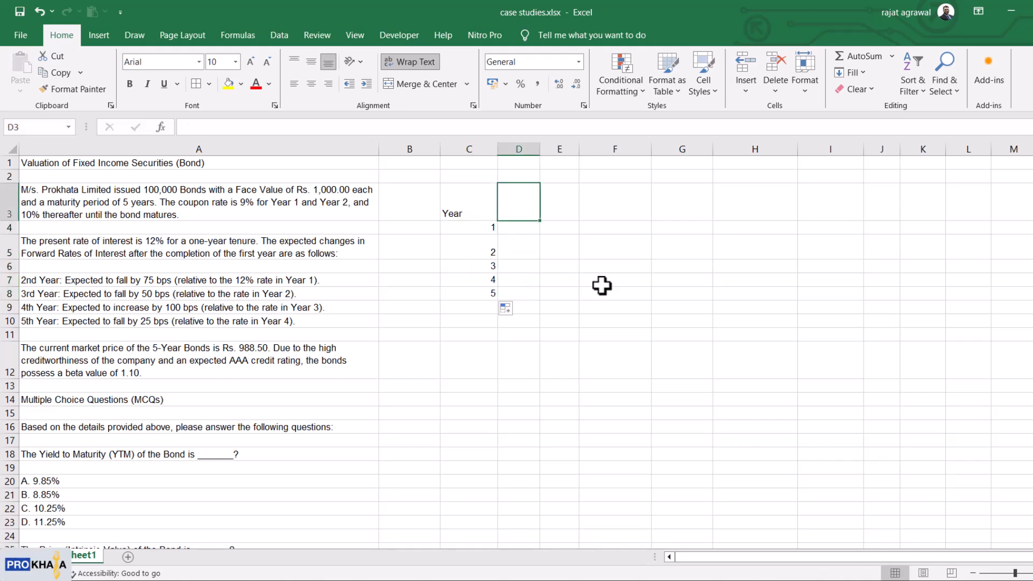
pyautogui.write('CF')
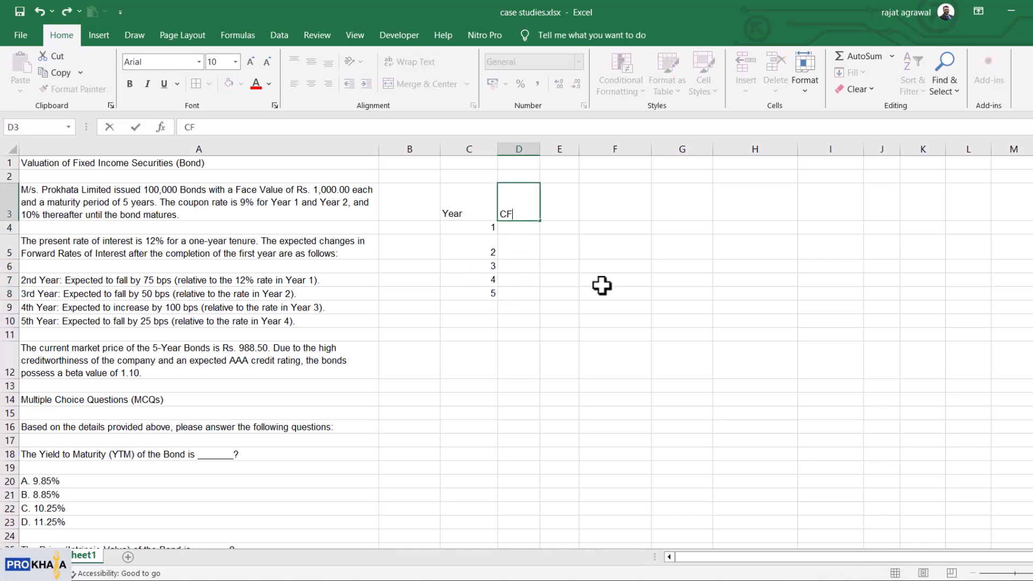
pyautogui.press('Return')
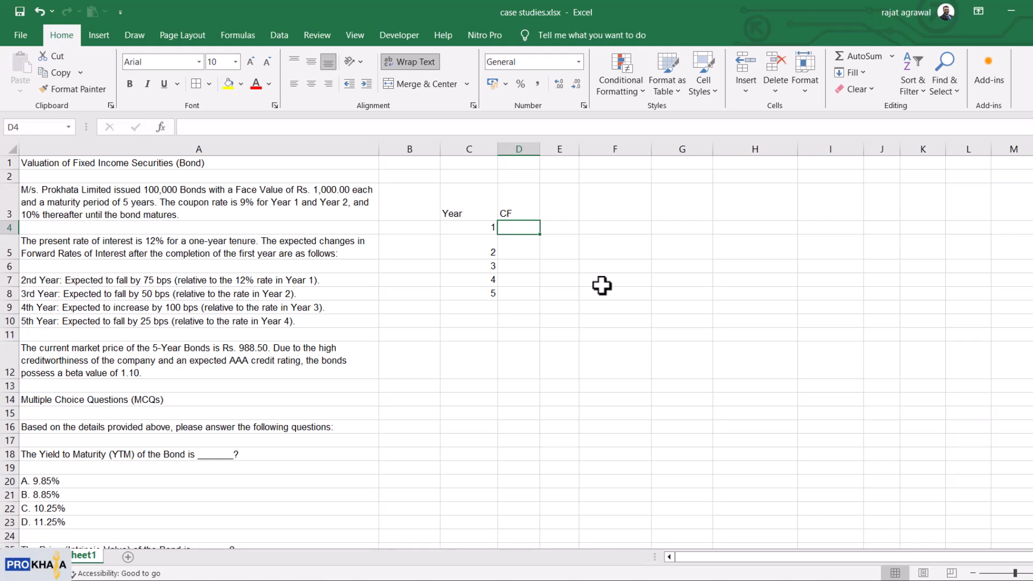
pyautogui.write('90')
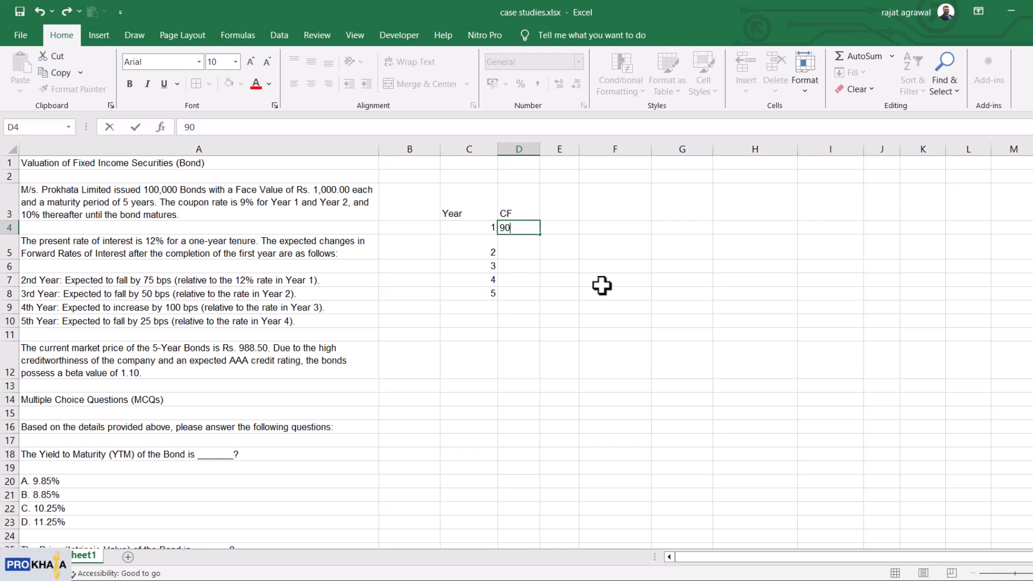
pyautogui.press('Return')
pyautogui.write('90')
pyautogui.press('Return')
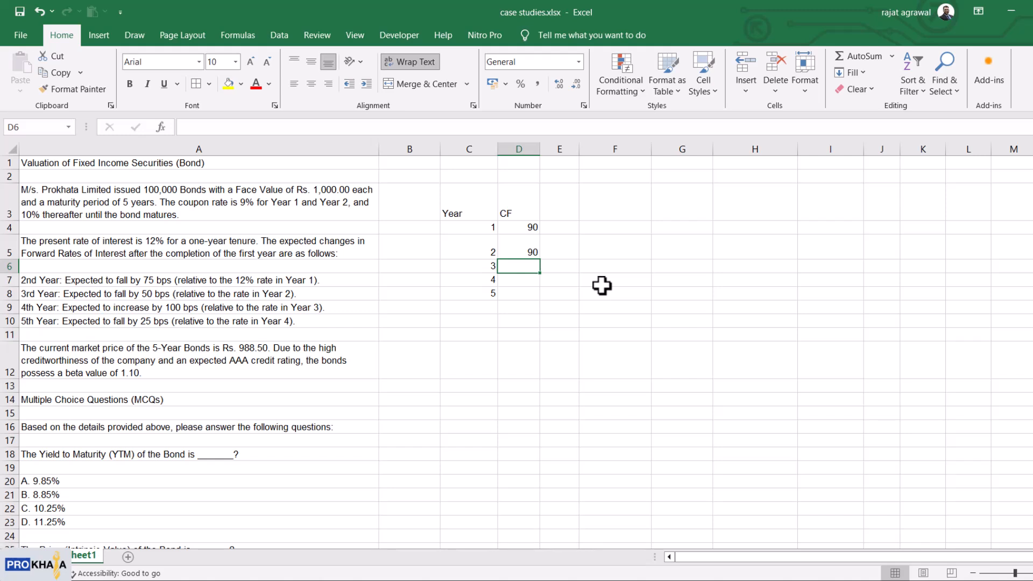
# Step: Enter the remaining cash flows in D6:D8: 100 for years 3 and 4, and 1100 for year 5
pyautogui.write('100')
pyautogui.press('Return')
pyautogui.write('100')
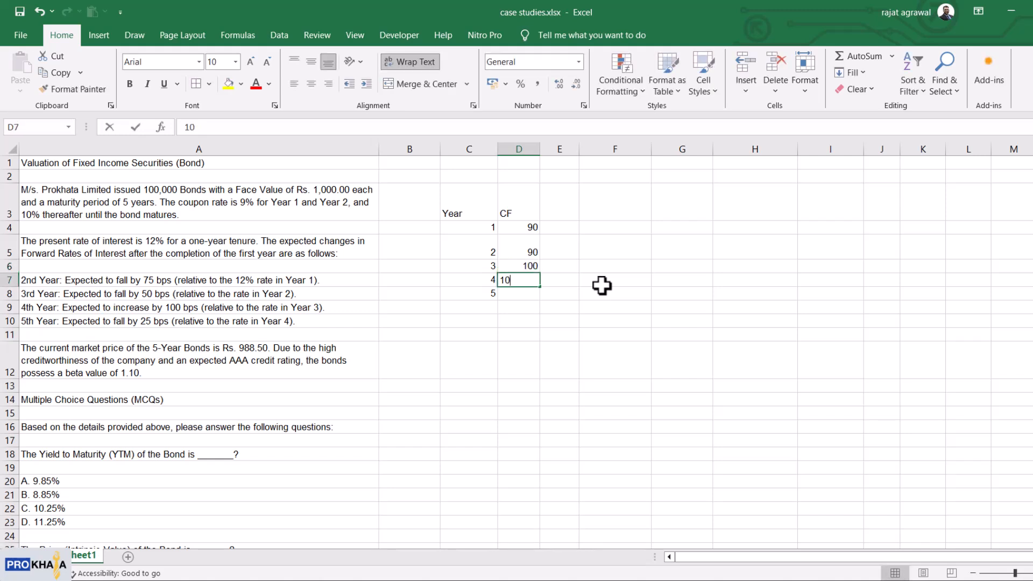
pyautogui.press('Return')
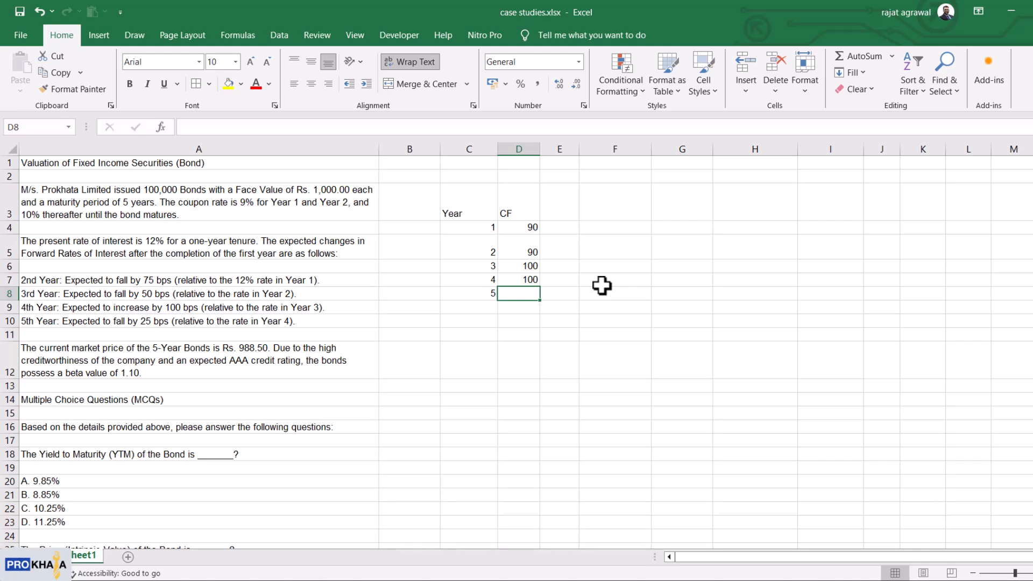
pyautogui.write('1100')
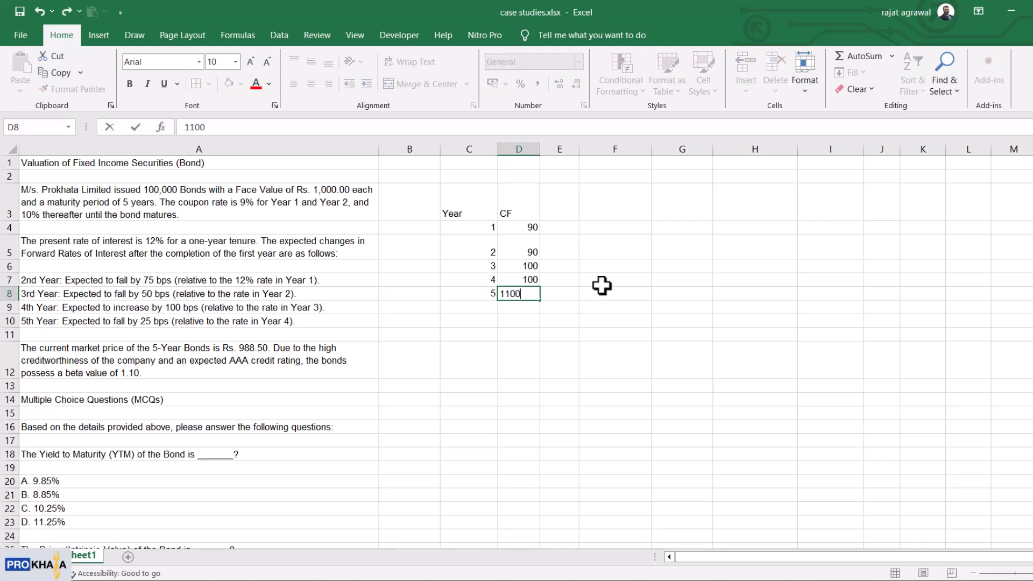
pyautogui.press('Return')
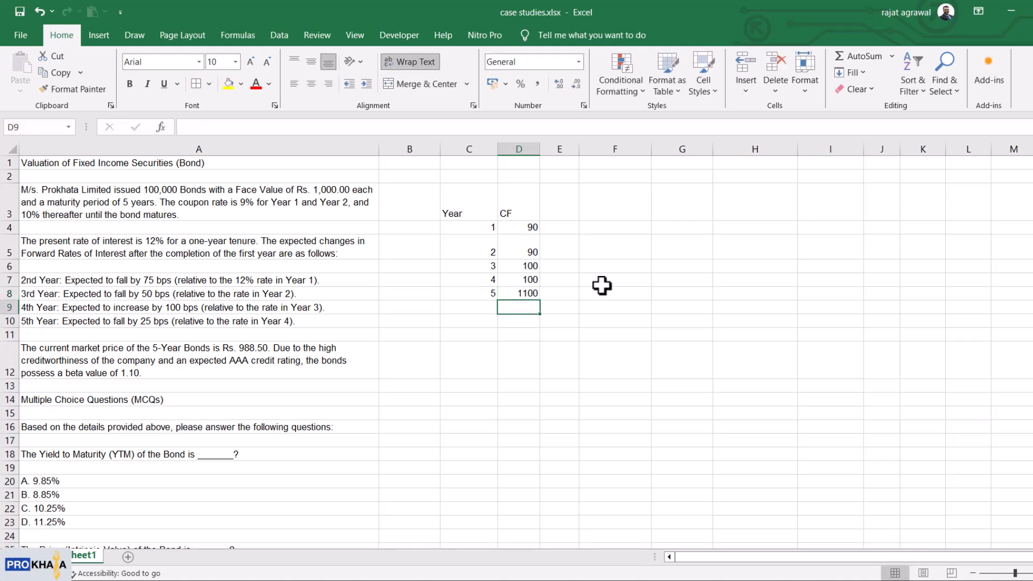
pyautogui.click(149, 200)
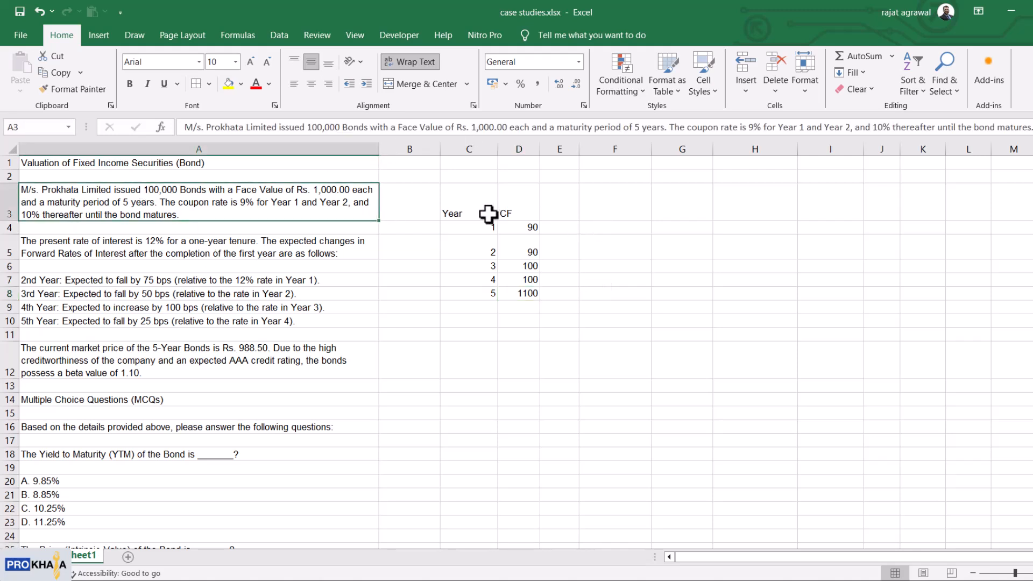
pyautogui.moveTo(488, 215); pyautogui.dragTo(502, 279)
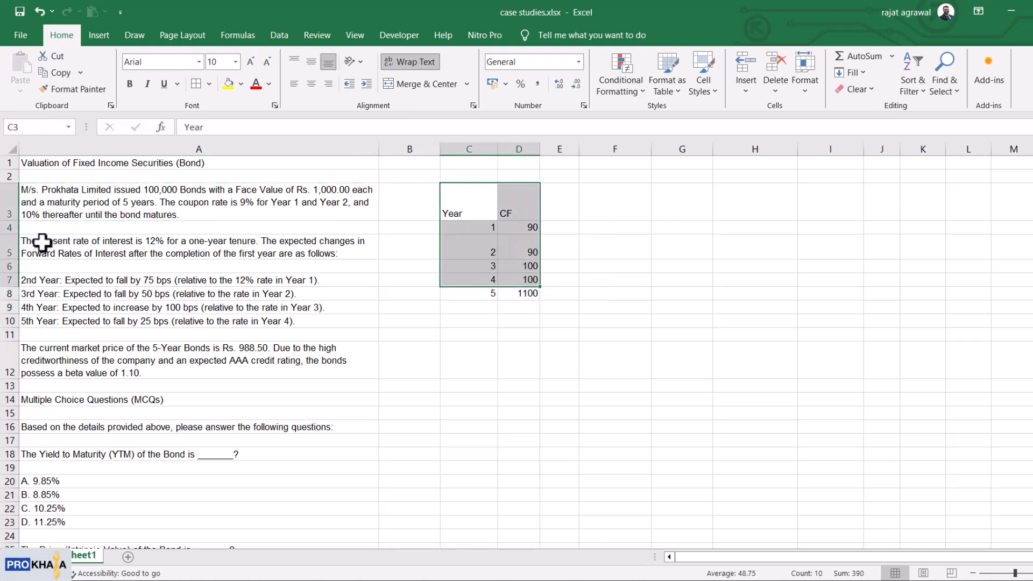
# Step: Head column E with Dis Rate in E3 and enter 0.12 as the year 1 rate in E4
pyautogui.click(42, 242)
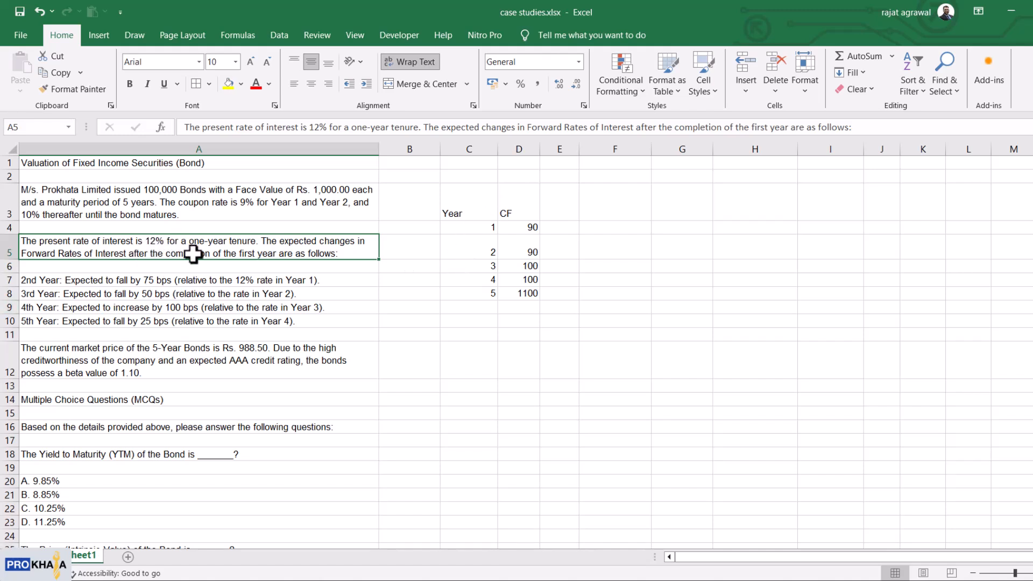
pyautogui.click(50, 281)
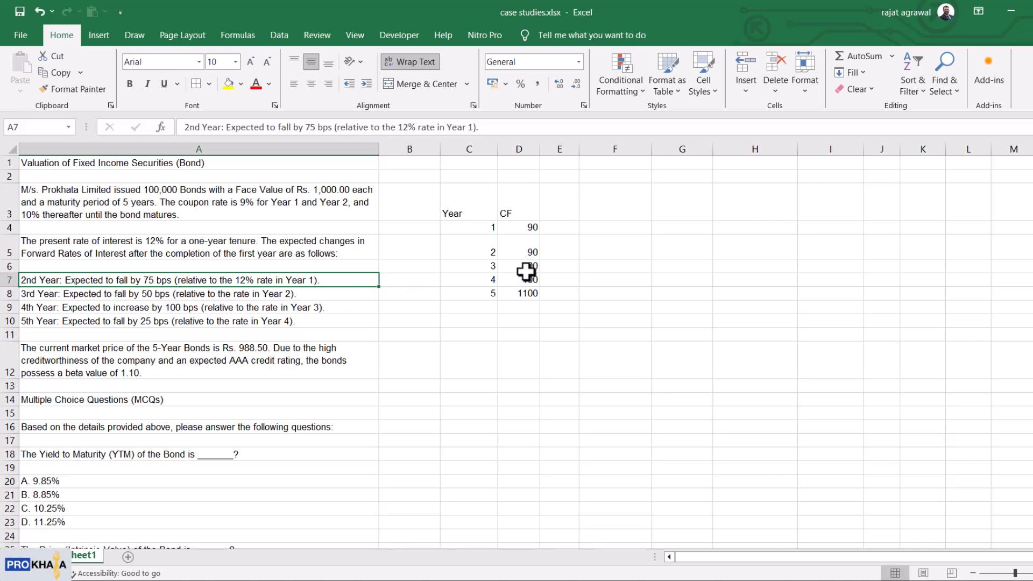
pyautogui.click(563, 201)
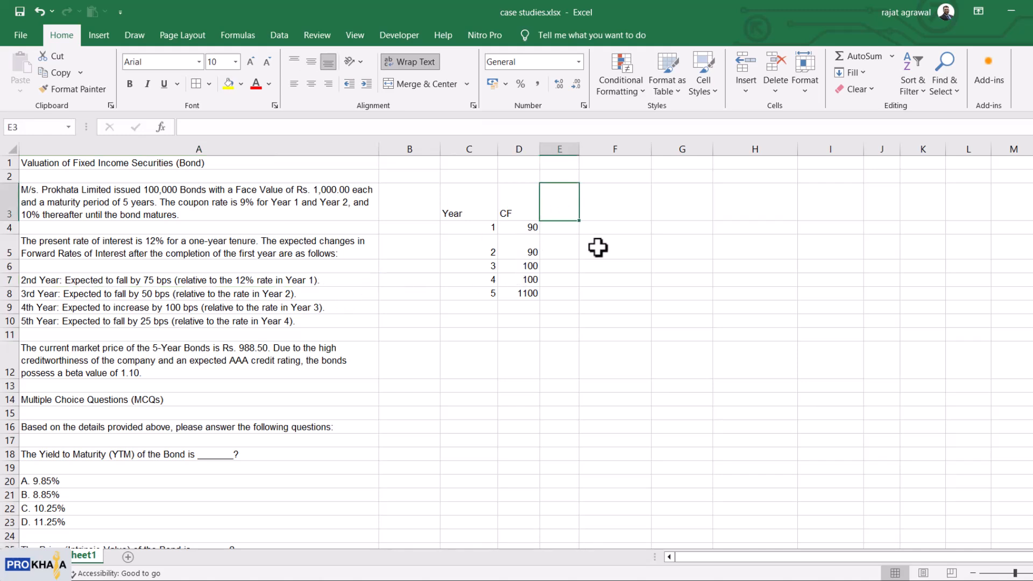
pyautogui.write('R')
pyautogui.press('BackSpace')
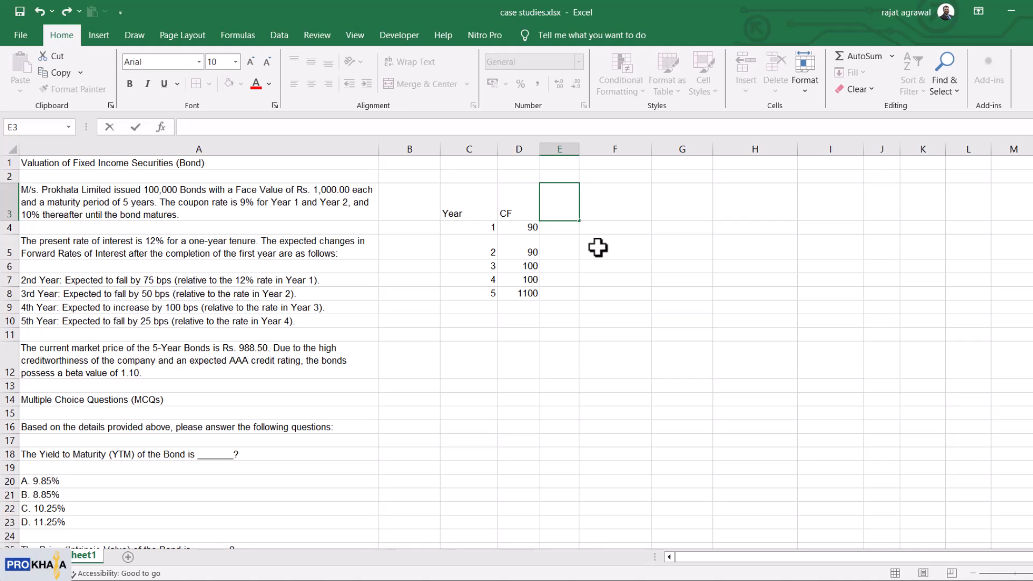
pyautogui.write('Dis Rate')
pyautogui.press('Return')
pyautogui.write('1')
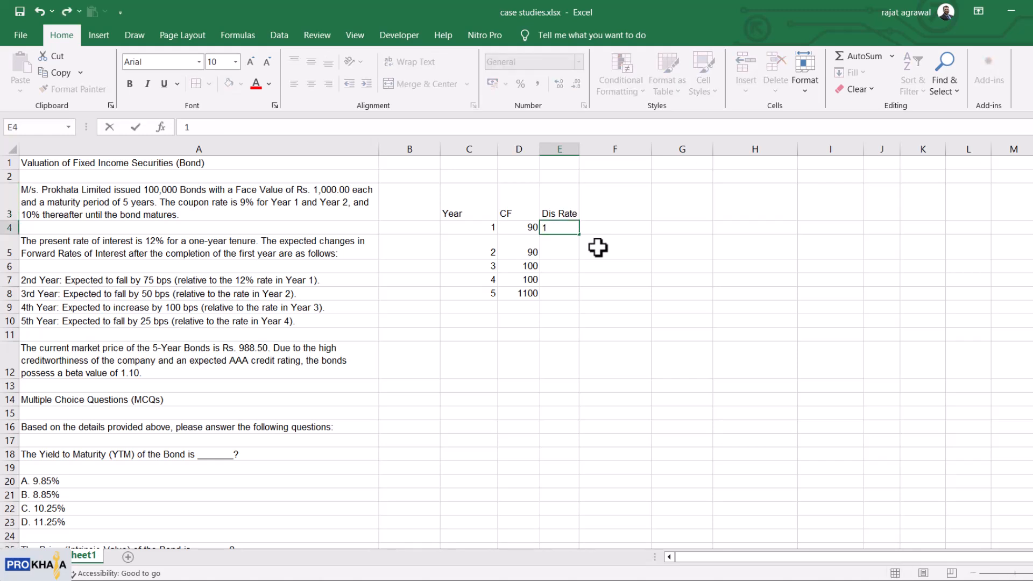
pyautogui.press('BackSpace')
pyautogui.write('0.12')
pyautogui.press('Return')
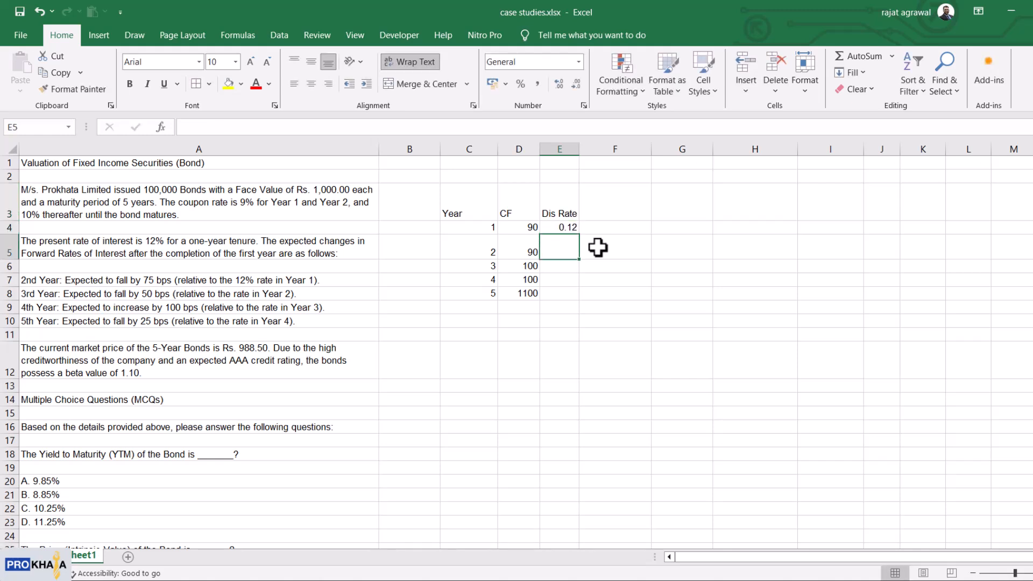
# Step: Enter the discount rates 0.1125 for year 2 in E5 and 0.1075 for year 3 in E6
pyautogui.press('Up')
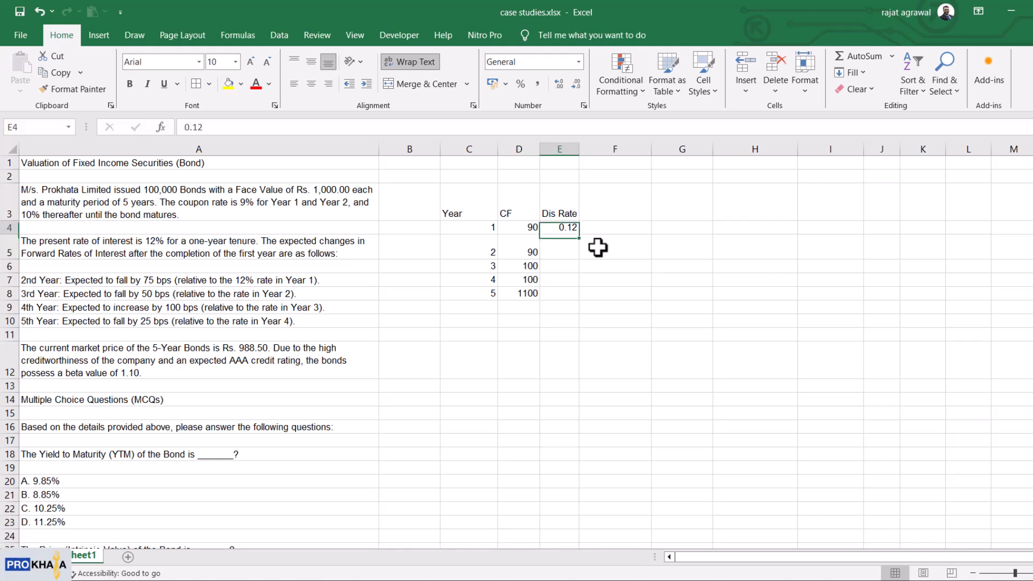
pyautogui.press('Down')
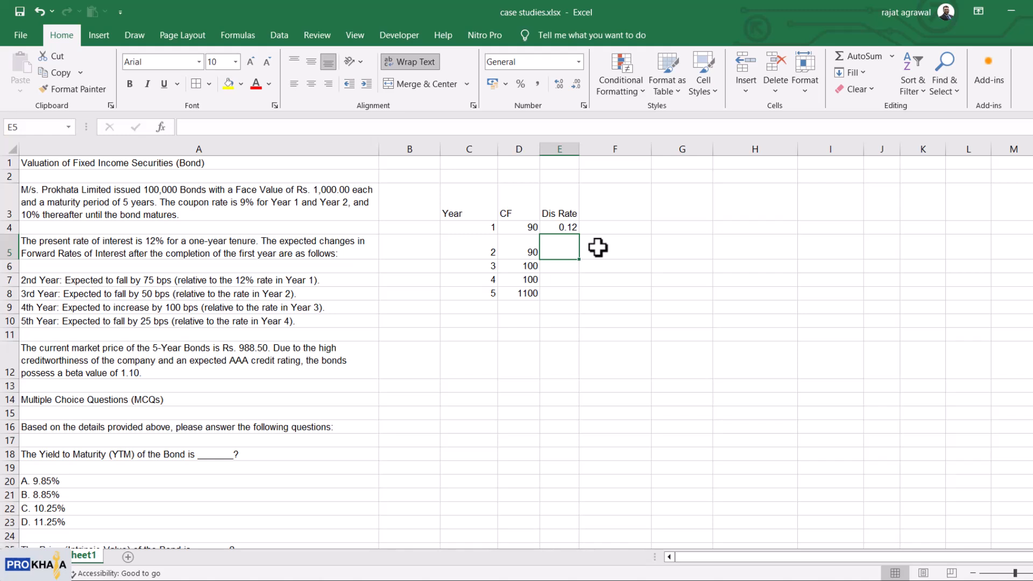
pyautogui.write('0.1125')
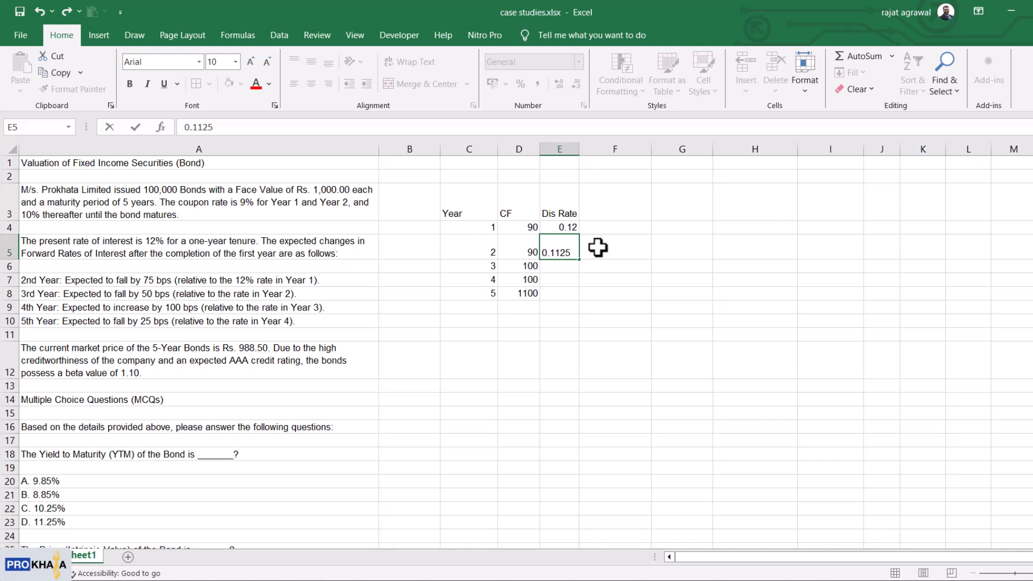
pyautogui.press('Return')
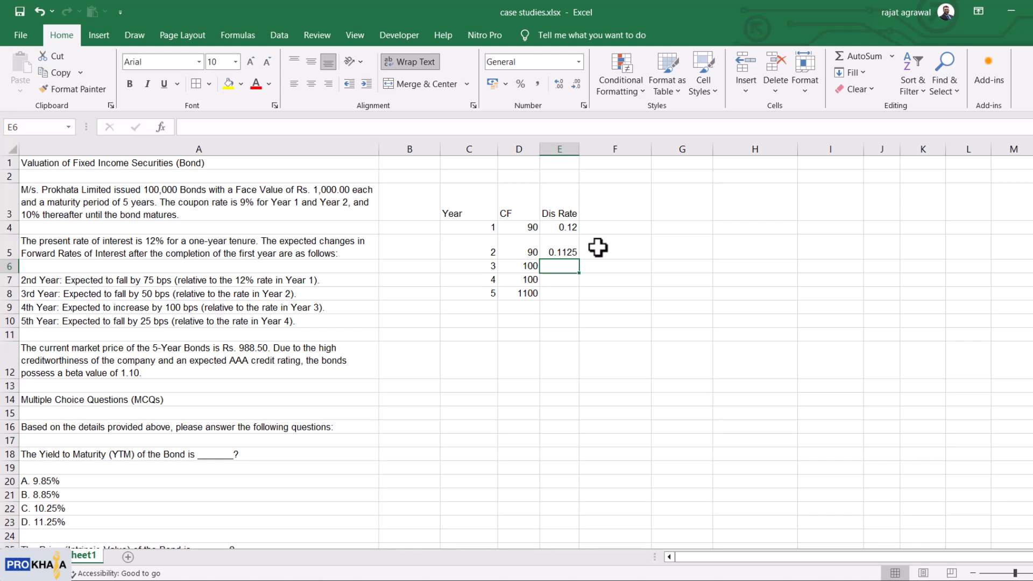
pyautogui.write('0.1')
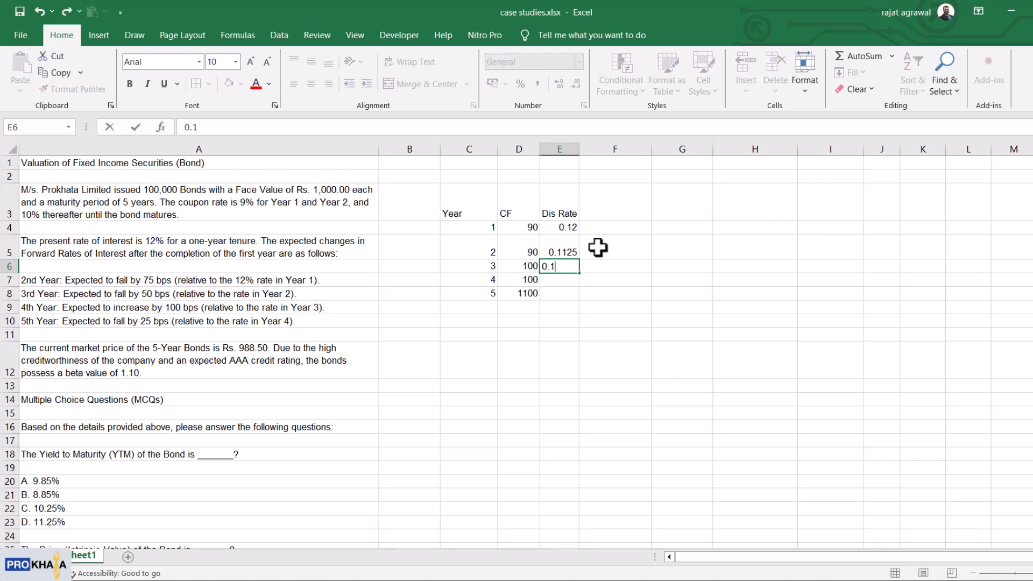
pyautogui.write('0')
pyautogui.write('75')
pyautogui.press('Return')
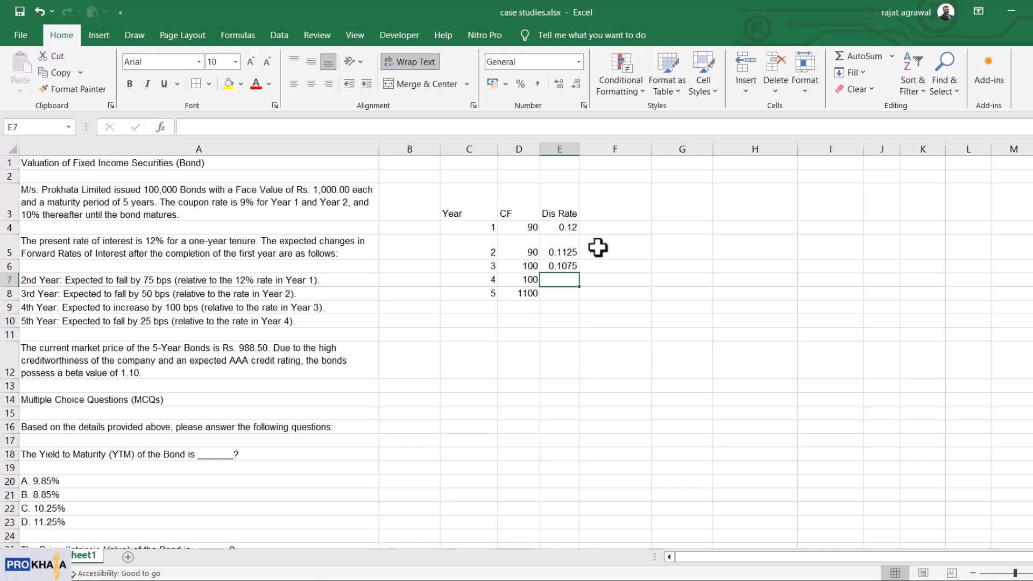
# Step: Enter the discount rates 0.1175 for year 4 in E7 and 0.1150 for year 5 in E8
pyautogui.write('0.1')
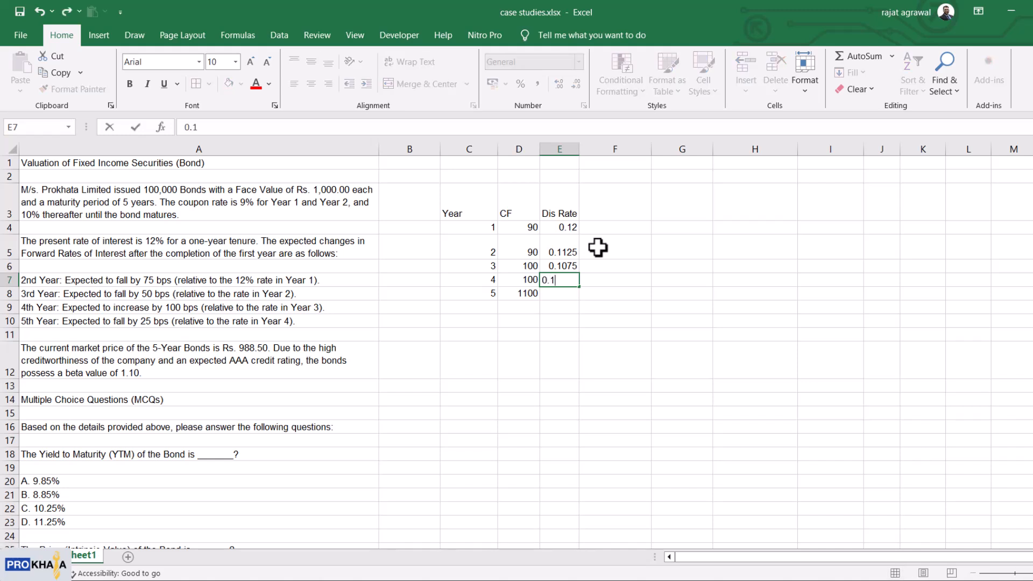
pyautogui.write('175')
pyautogui.press('Return')
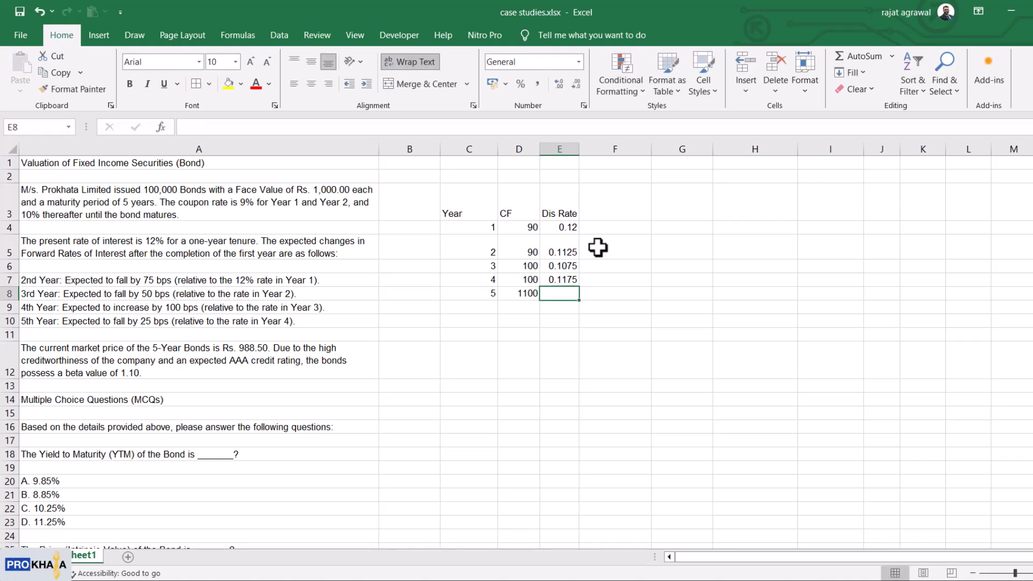
pyautogui.write('0.1150')
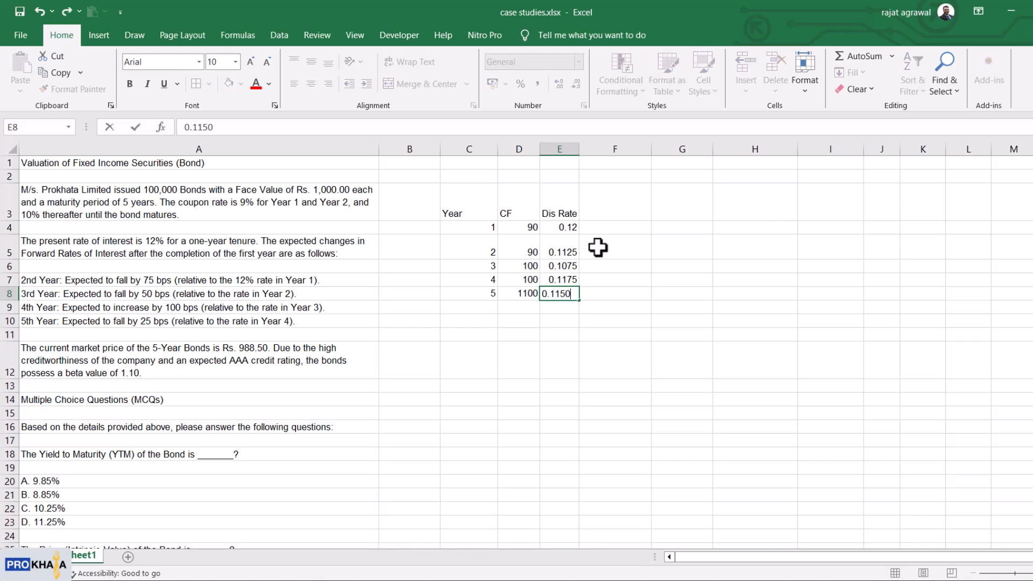
pyautogui.press('Return')
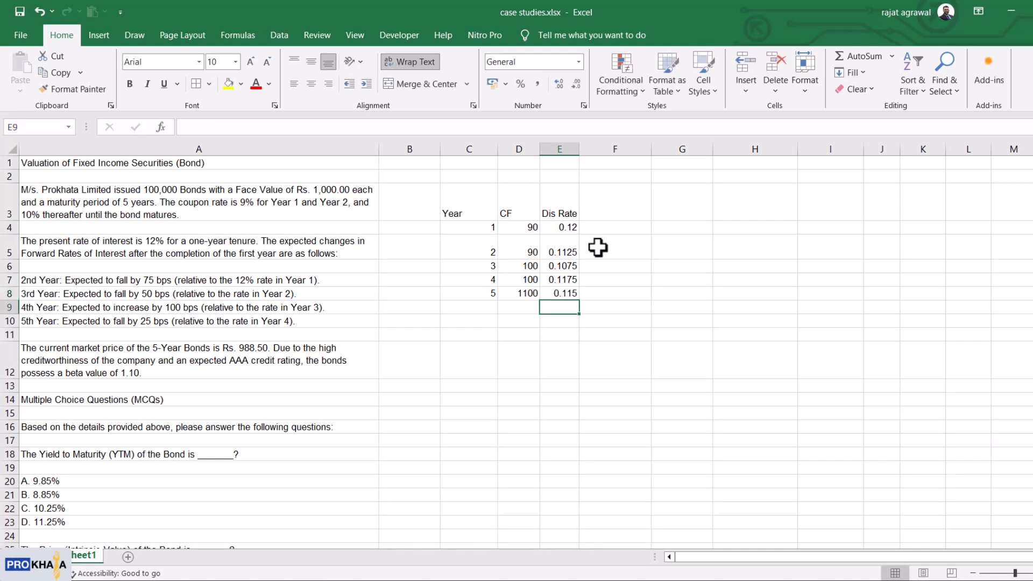
pyautogui.press('Up')
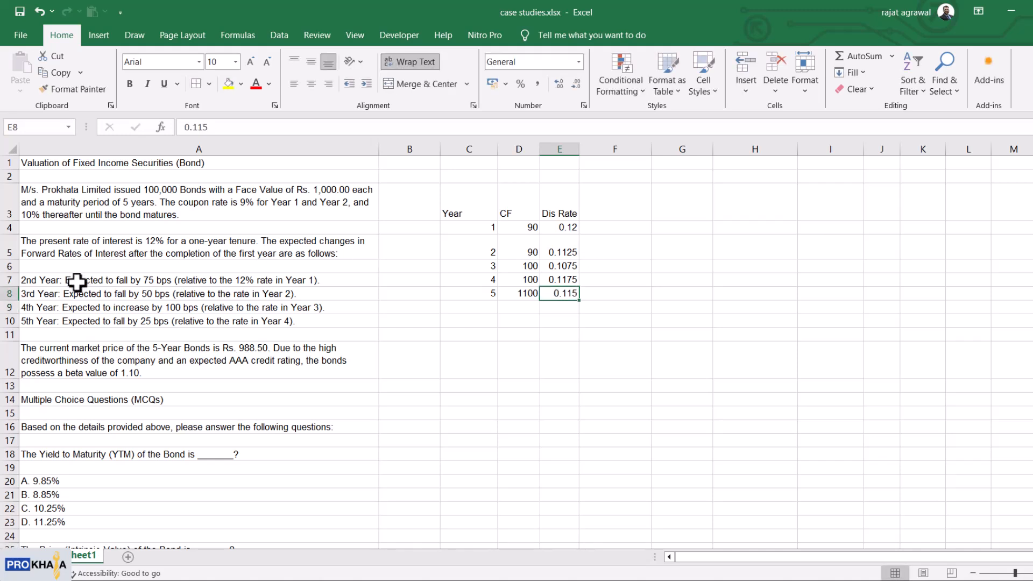
pyautogui.moveTo(76, 284); pyautogui.dragTo(85, 323)
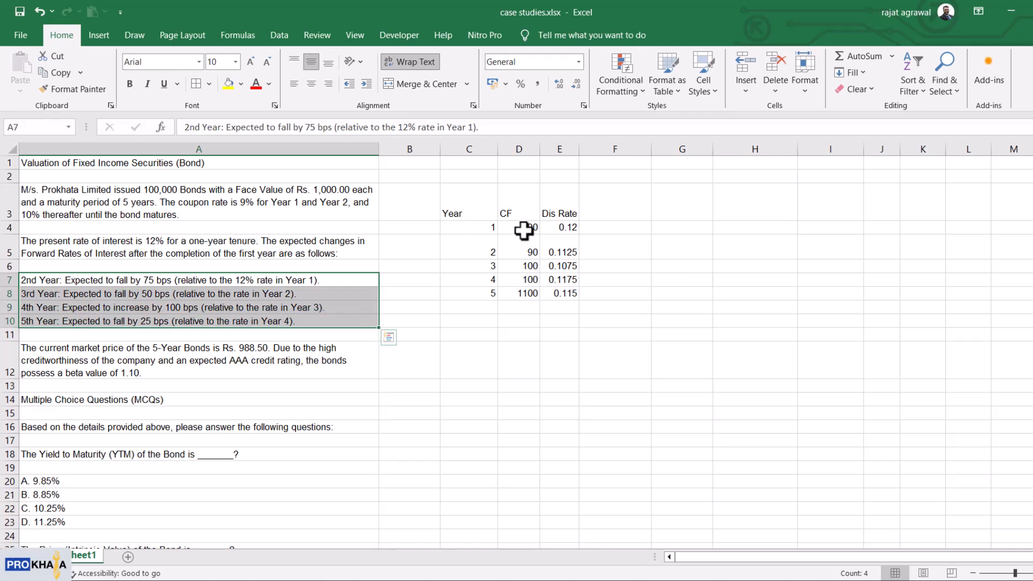
pyautogui.moveTo(562, 227); pyautogui.dragTo(558, 294)
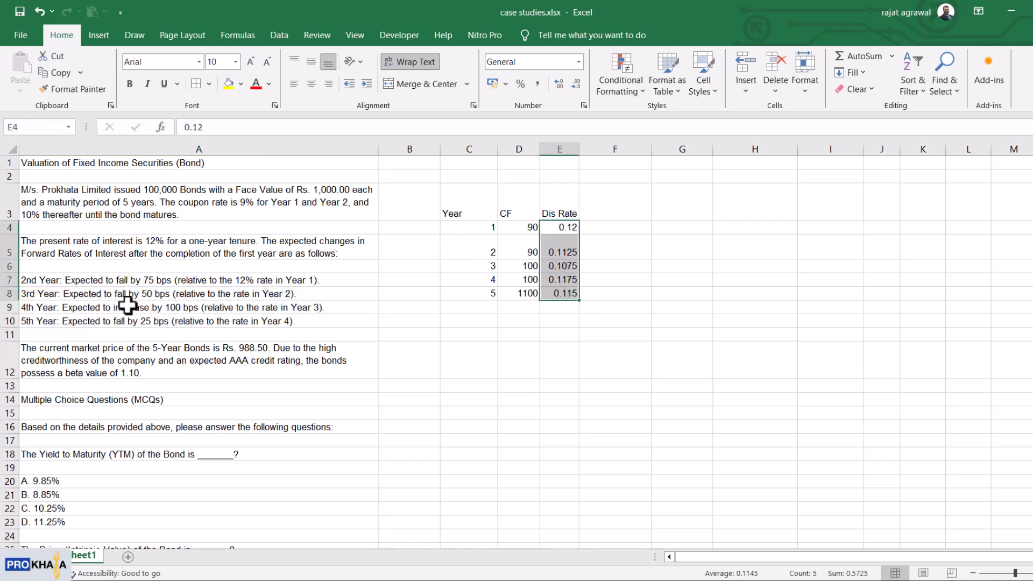
pyautogui.click(608, 245)
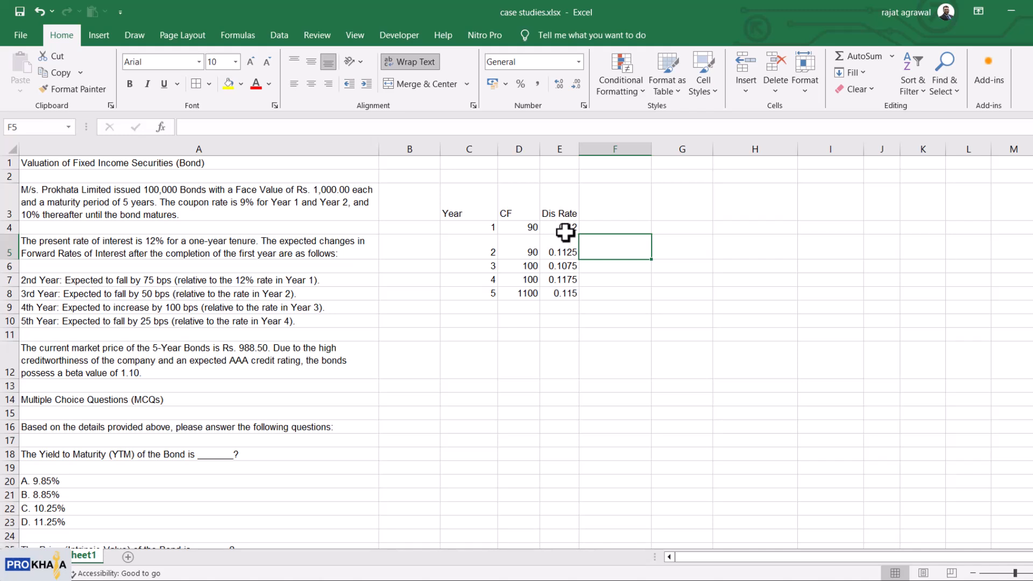
pyautogui.moveTo(562, 228); pyautogui.dragTo(561, 294)
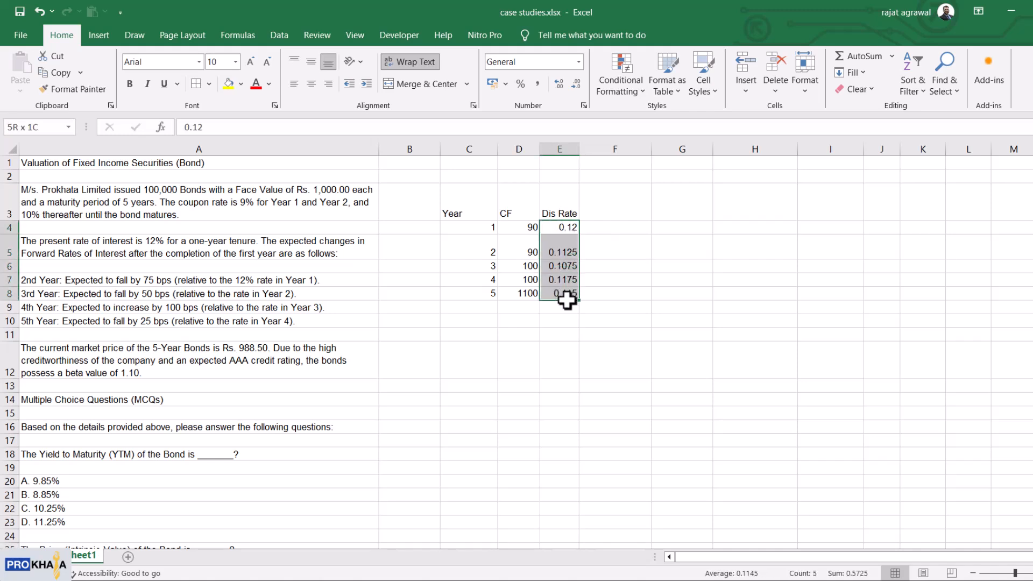
# Step: Enter the bond's market price 988.5 in C2 and label it curr market price in D2
pyautogui.click(81, 355)
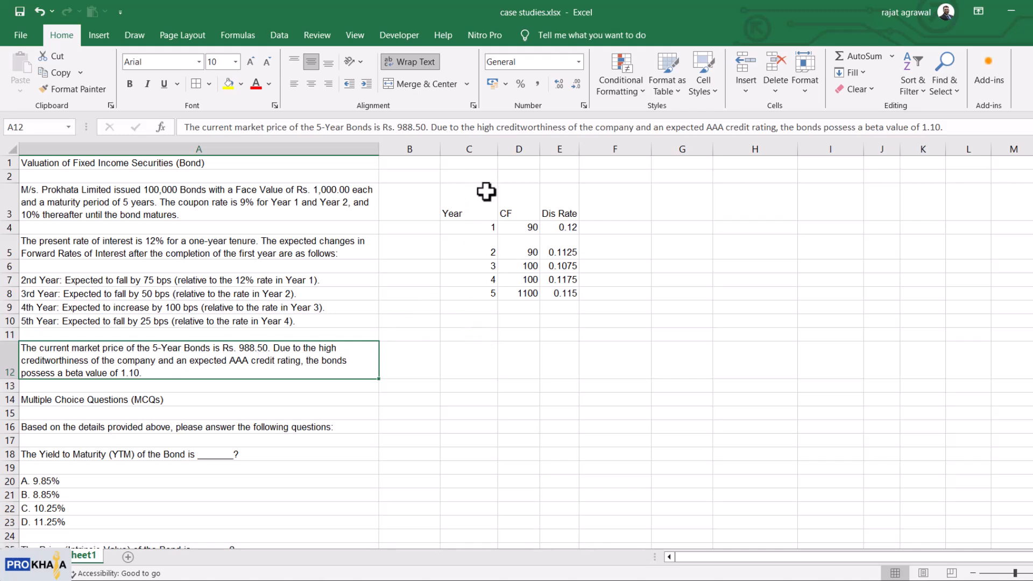
pyautogui.click(465, 176)
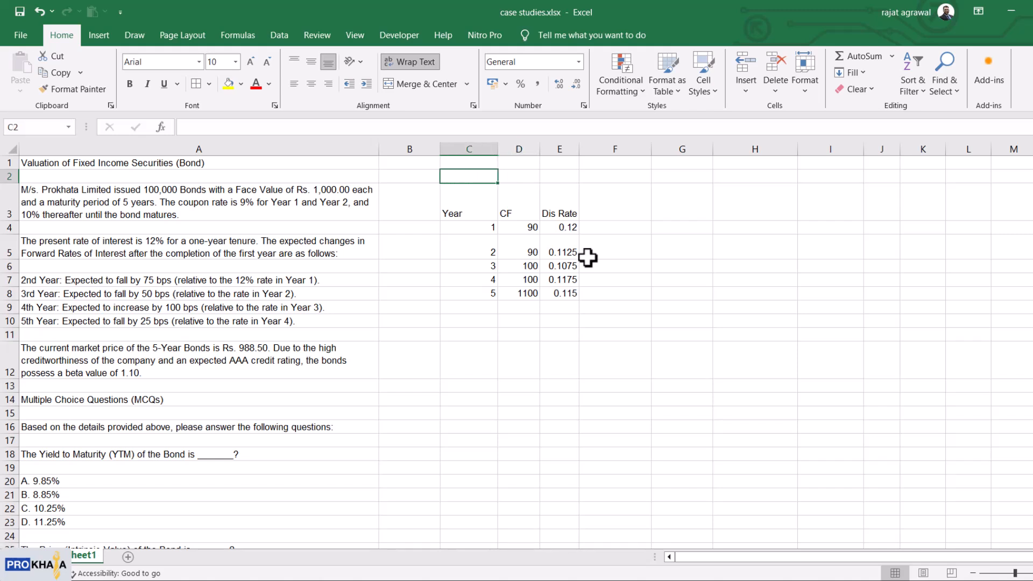
pyautogui.write('988.5')
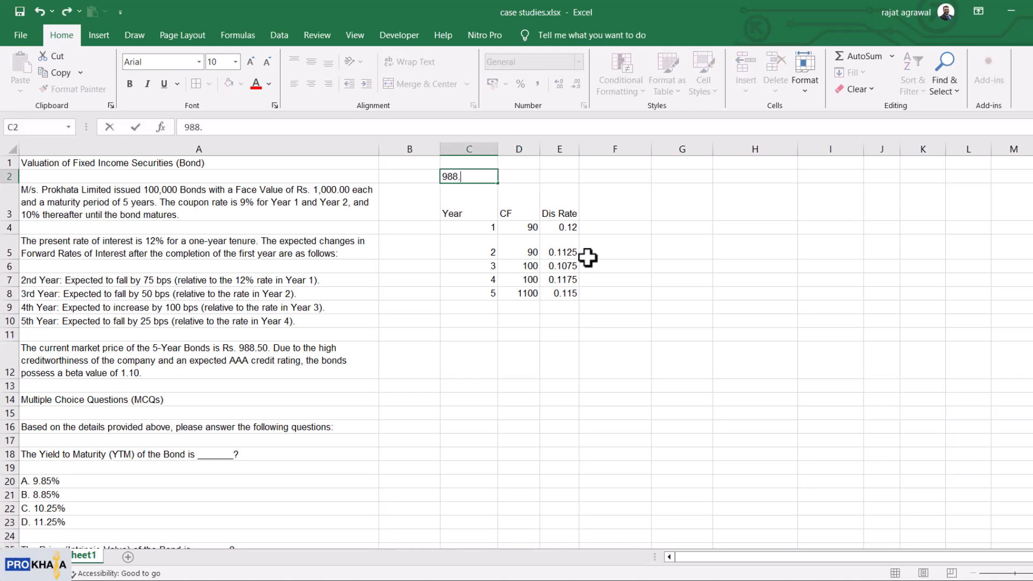
pyautogui.hotkey('ctrl', 'Return')
pyautogui.press('Right')
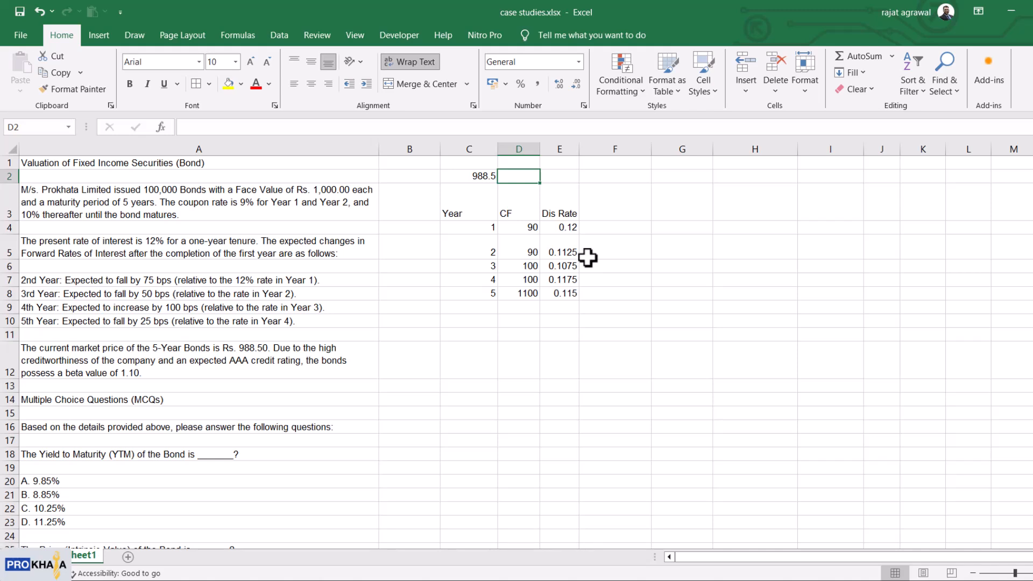
pyautogui.write('cF')
pyautogui.write('urr')
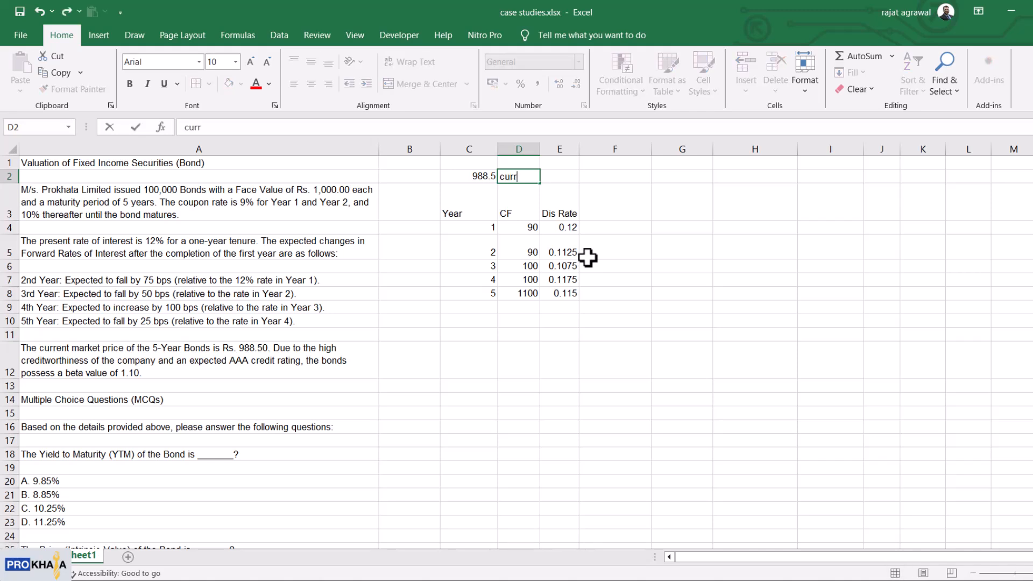
pyautogui.write(' market price')
pyautogui.press('Return')
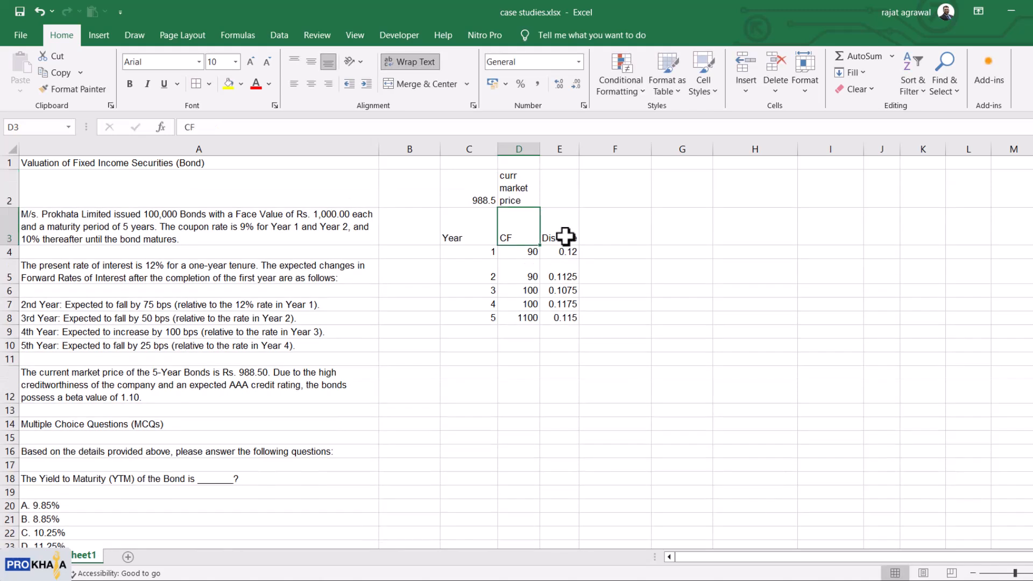
# Step: Review the forward rate changes, discount rate column, current market price and beta value given in the case study
pyautogui.click(565, 237)
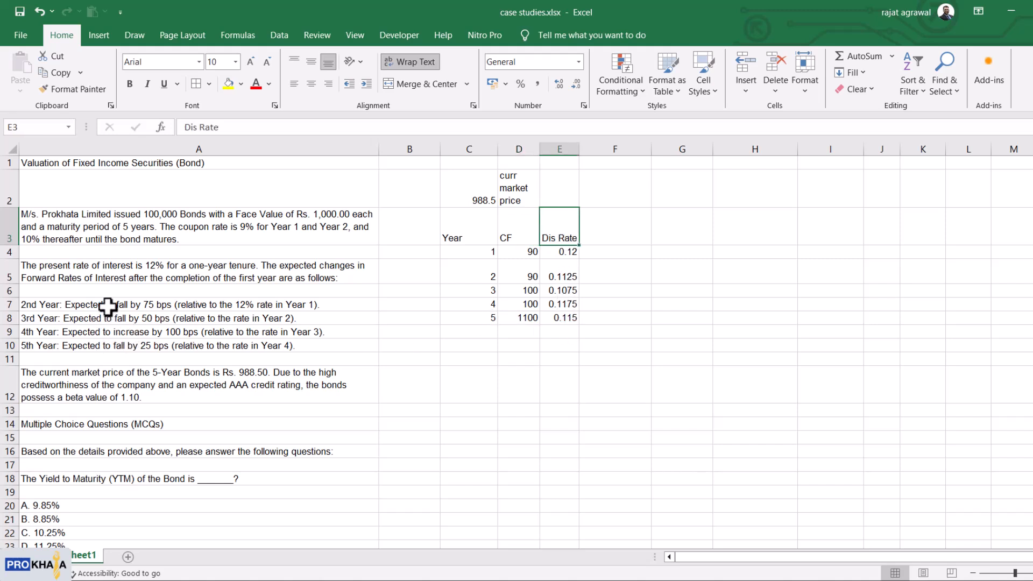
pyautogui.moveTo(106, 304); pyautogui.dragTo(111, 345)
pyautogui.moveTo(559, 236); pyautogui.dragTo(563, 318)
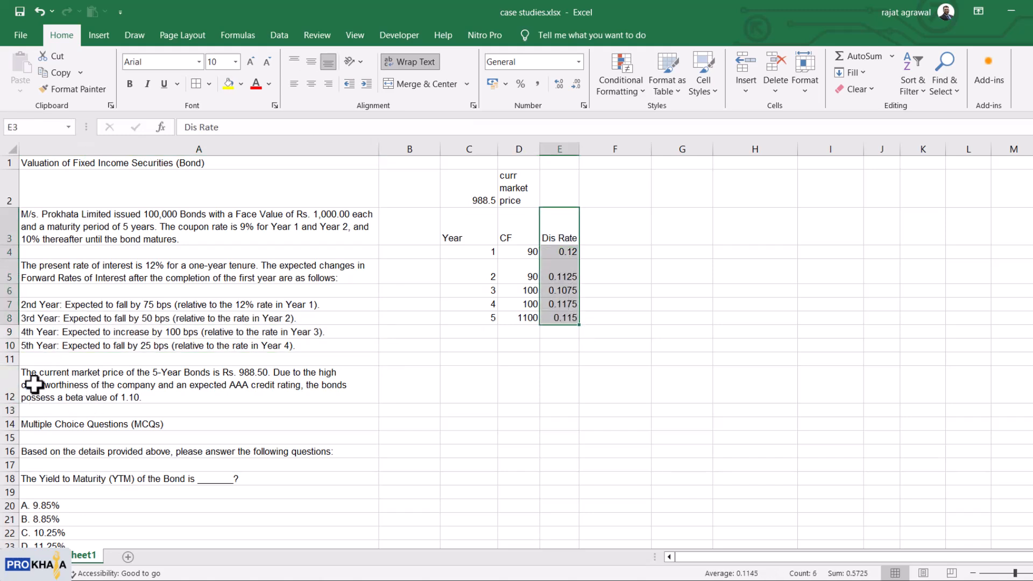
pyautogui.click(36, 383)
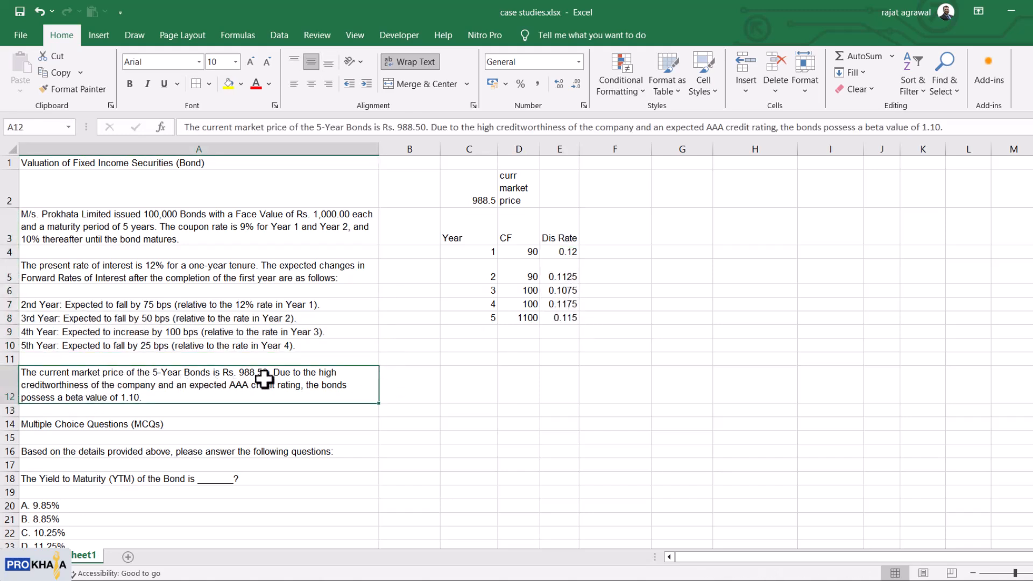
pyautogui.click(484, 194)
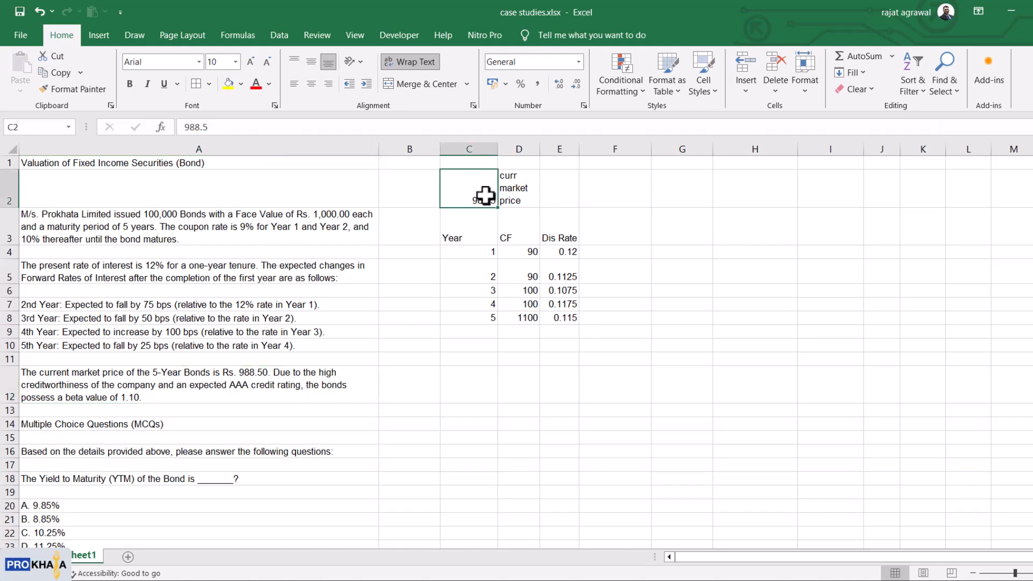
pyautogui.click(521, 201)
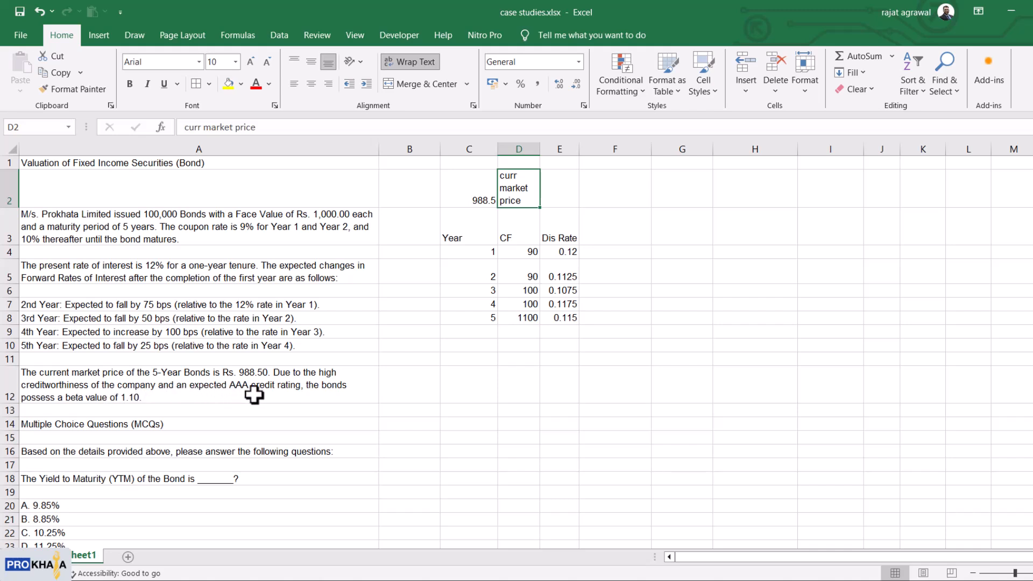
pyautogui.click(110, 396)
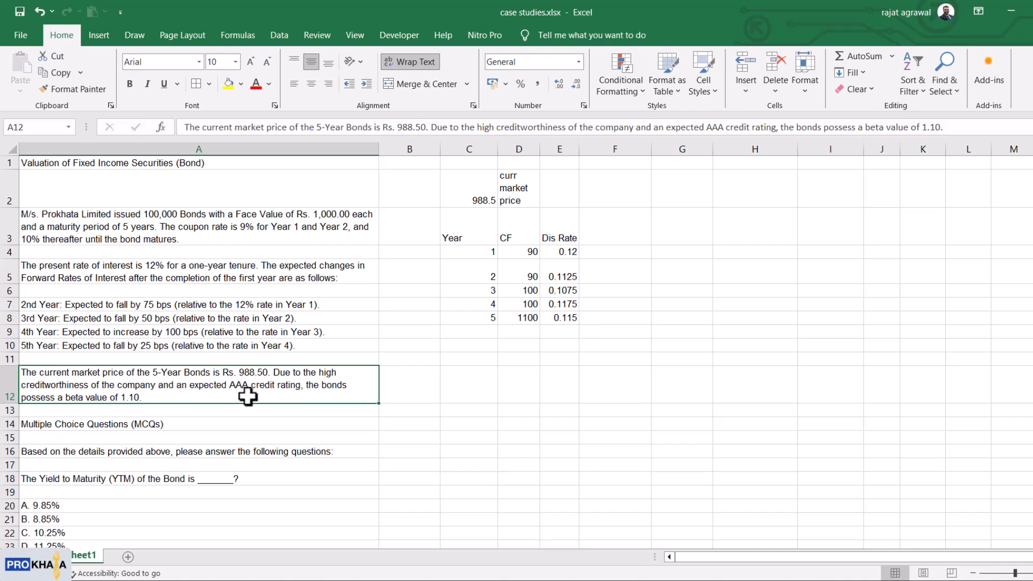
# Step: Read through the multiple choice questions on YTM, intrinsic value, Macaulay duration, modified duration and expected price
pyautogui.scroll(-1, 48, 425)
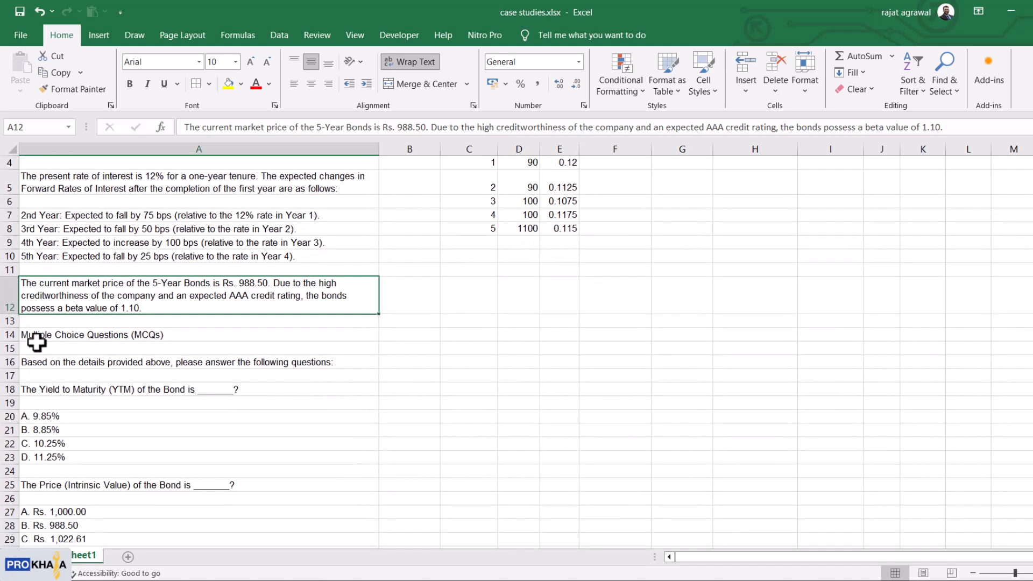
pyautogui.click(50, 362)
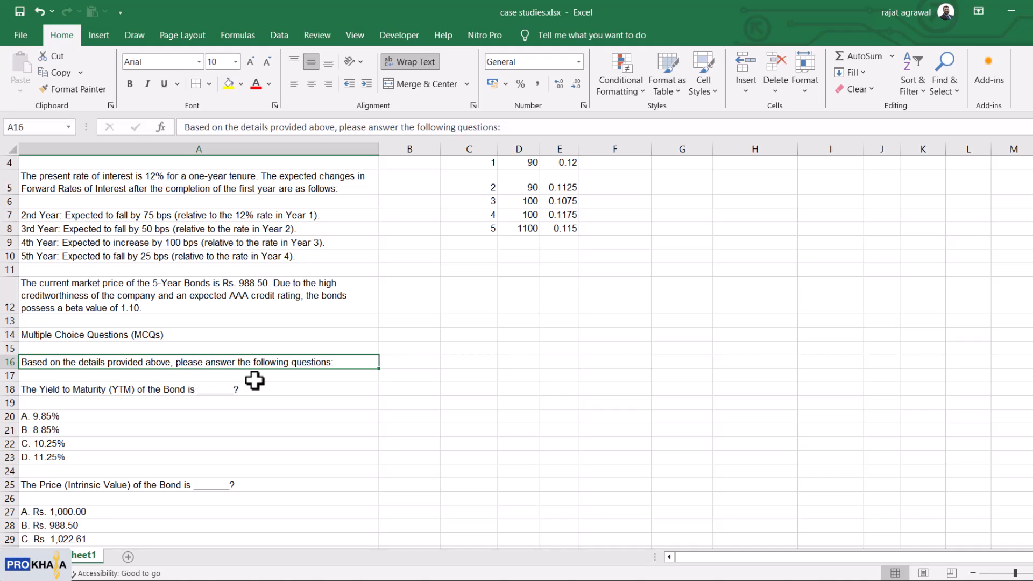
pyautogui.click(50, 391)
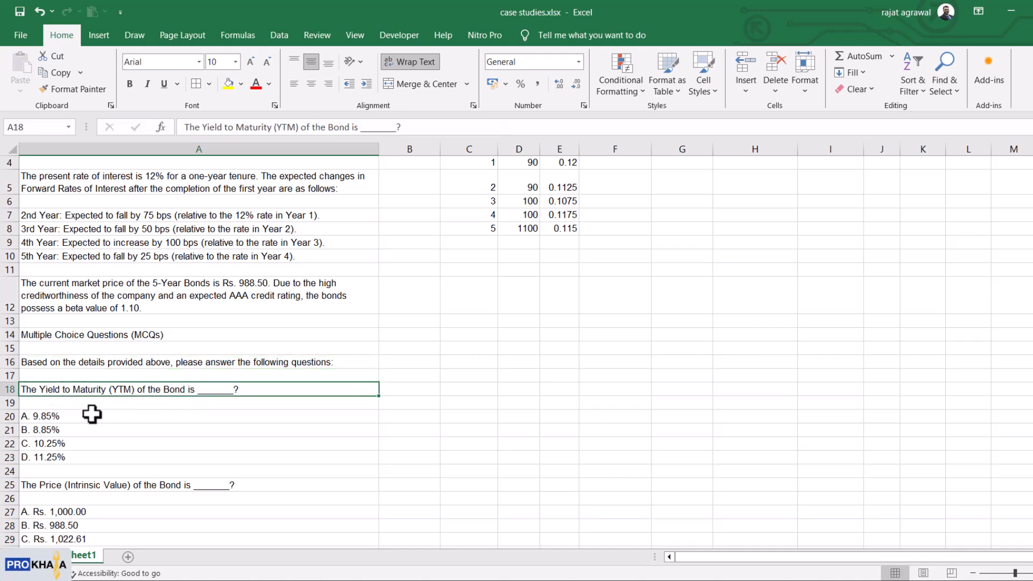
pyautogui.scroll(-1, 105, 425)
pyautogui.click(63, 432)
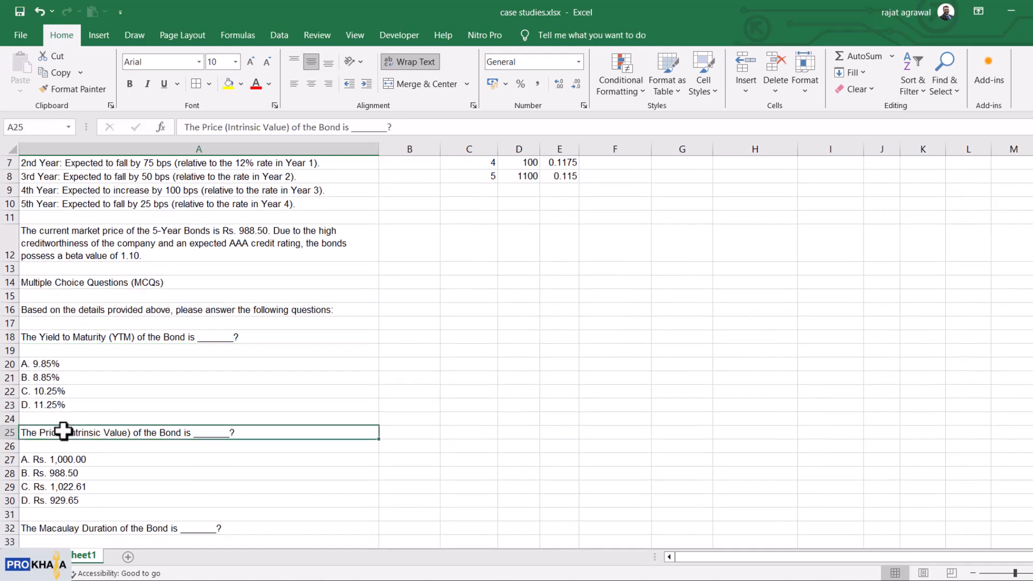
pyautogui.scroll(-4, 145, 445)
pyautogui.click(60, 435)
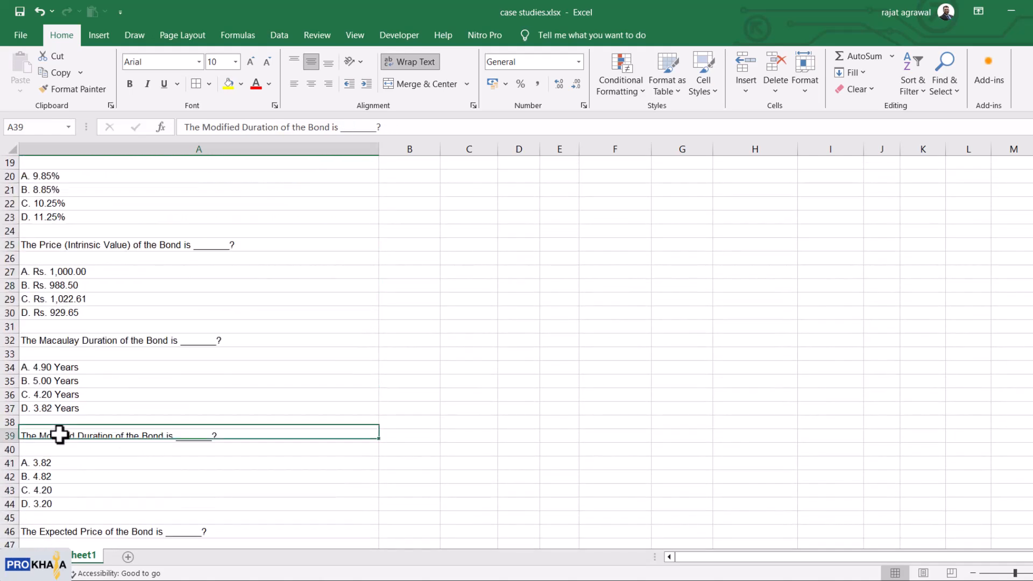
pyautogui.scroll(-3, 166, 466)
pyautogui.click(66, 409)
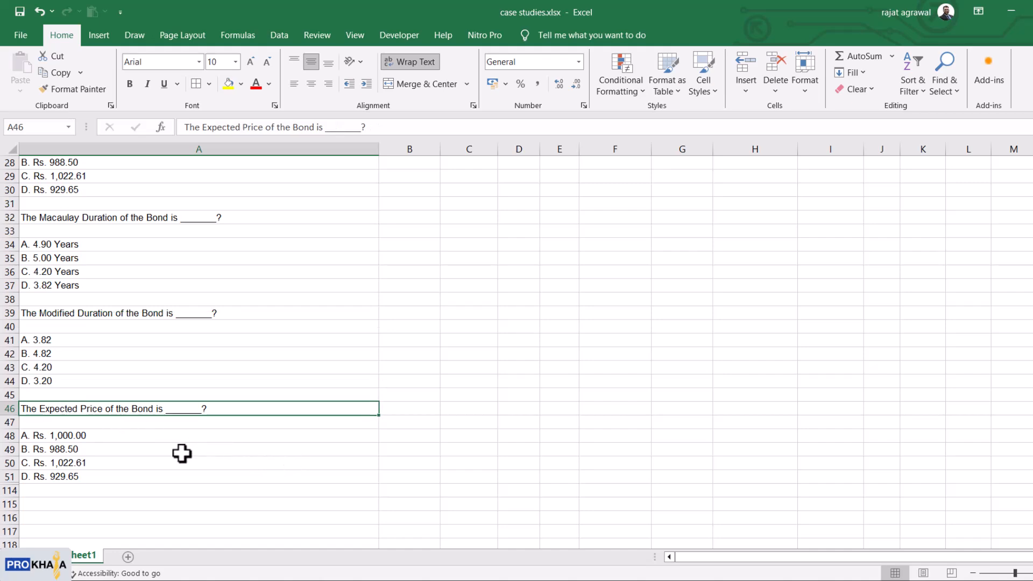
# Step: Head column F of the cash flow table with DRF in F3
pyautogui.scroll(4, 321, 449)
pyautogui.scroll(4, 185, 436)
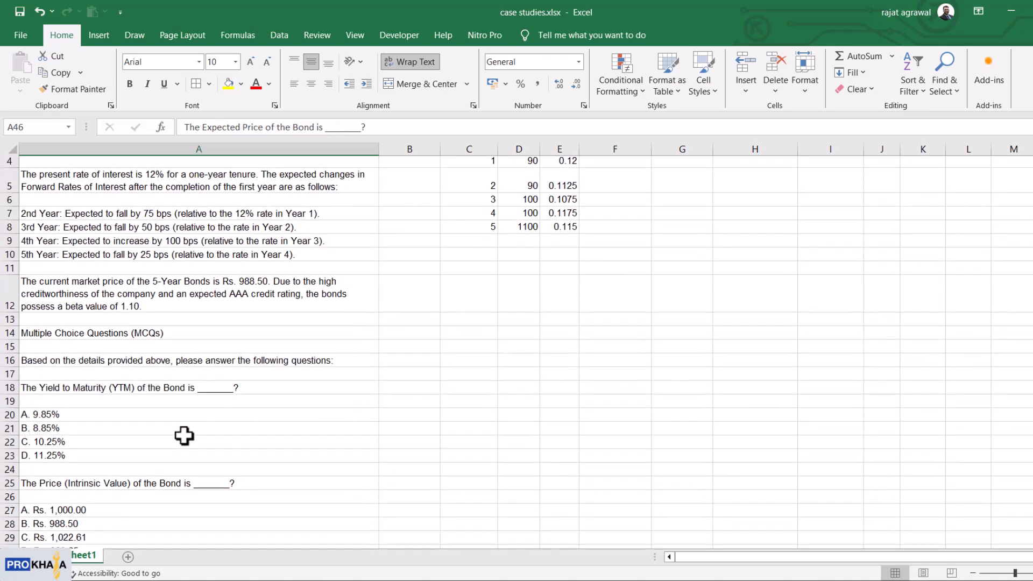
pyautogui.scroll(1, 547, 329)
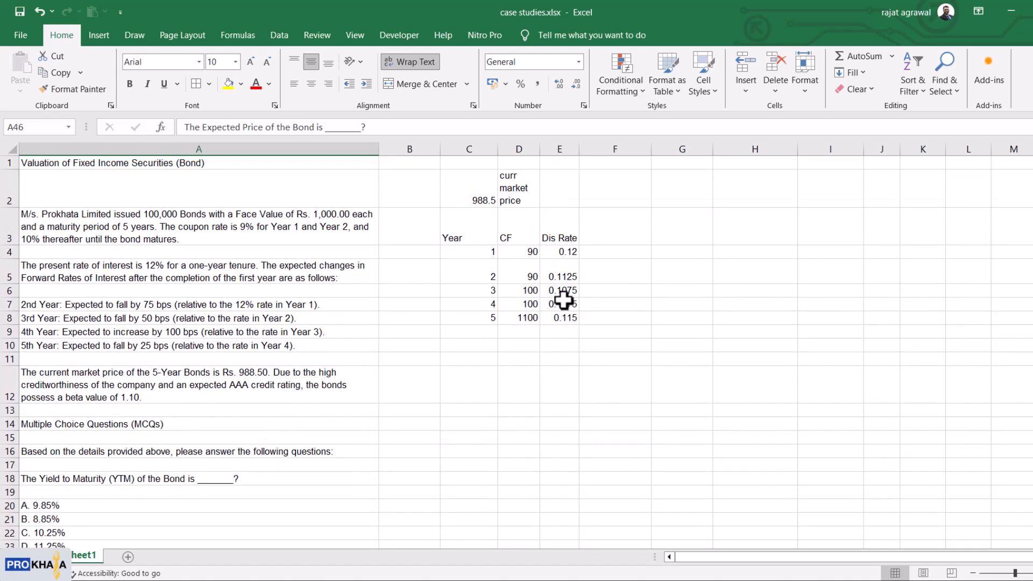
pyautogui.click(602, 230)
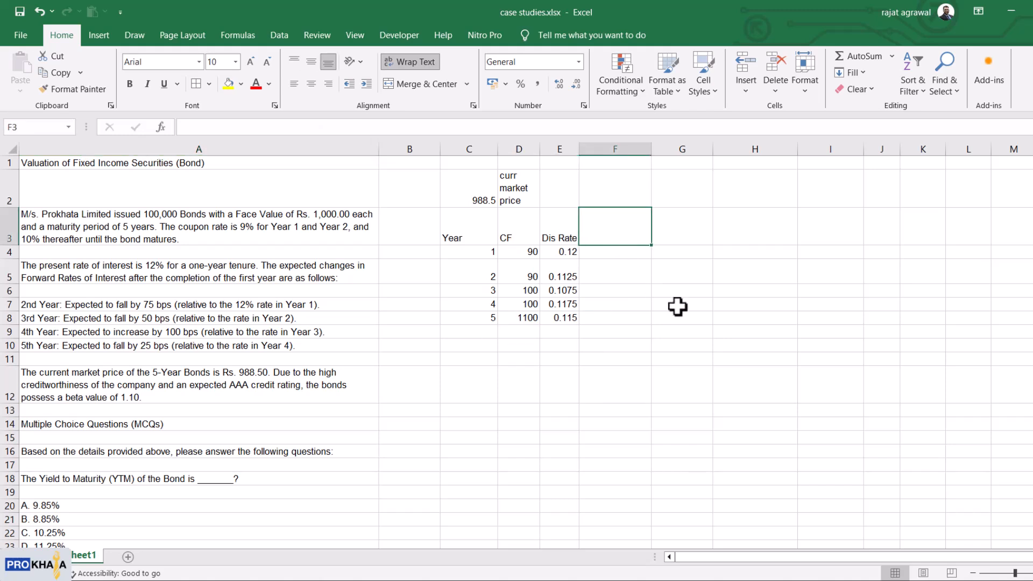
pyautogui.write('DR')
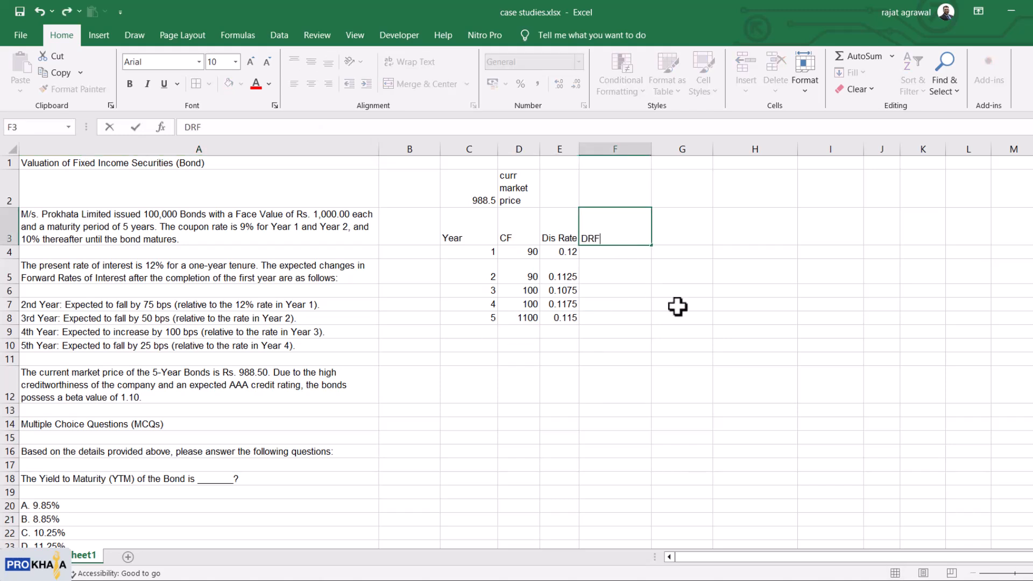
pyautogui.write('F')
pyautogui.press('Return')
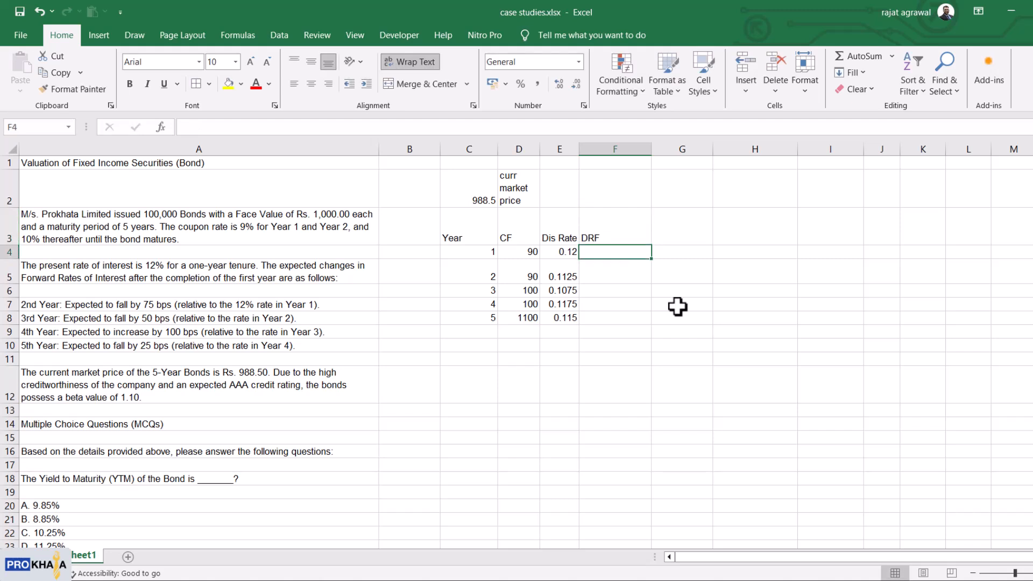
# Step: Enter the year 1 discount factor formula =1/(1+E4)^C4 in F4
pyautogui.write('=')
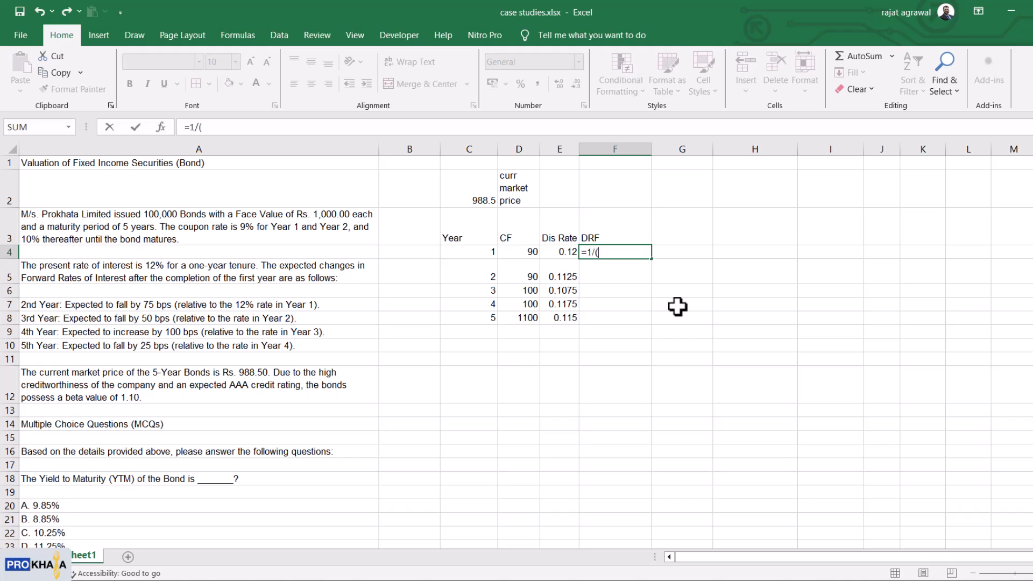
pyautogui.write('1/(')
pyautogui.press('Left')
pyautogui.press('Left')
pyautogui.press('Left')
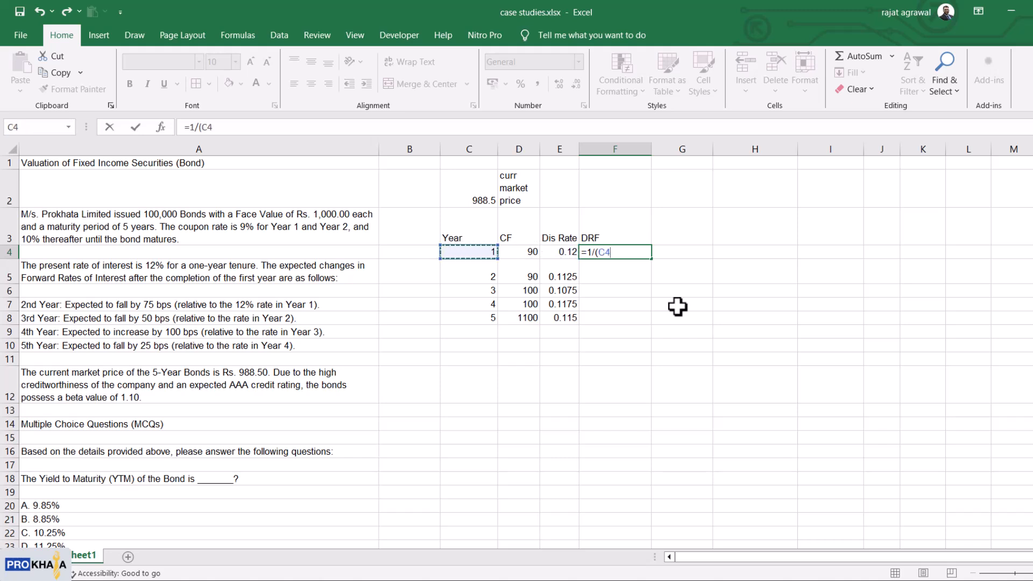
pyautogui.press('BackSpace')
pyautogui.press('BackSpace')
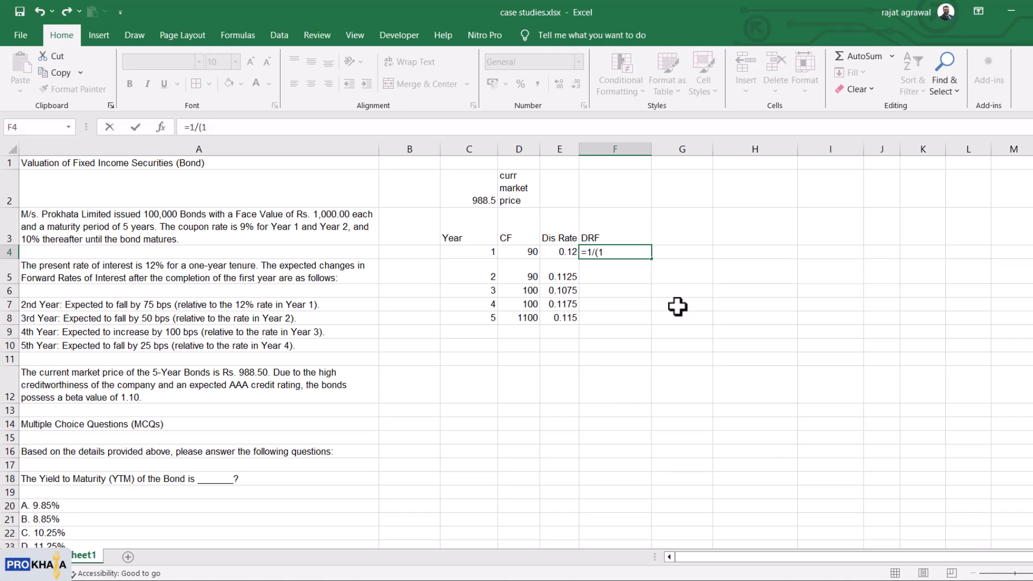
pyautogui.click(561, 251)
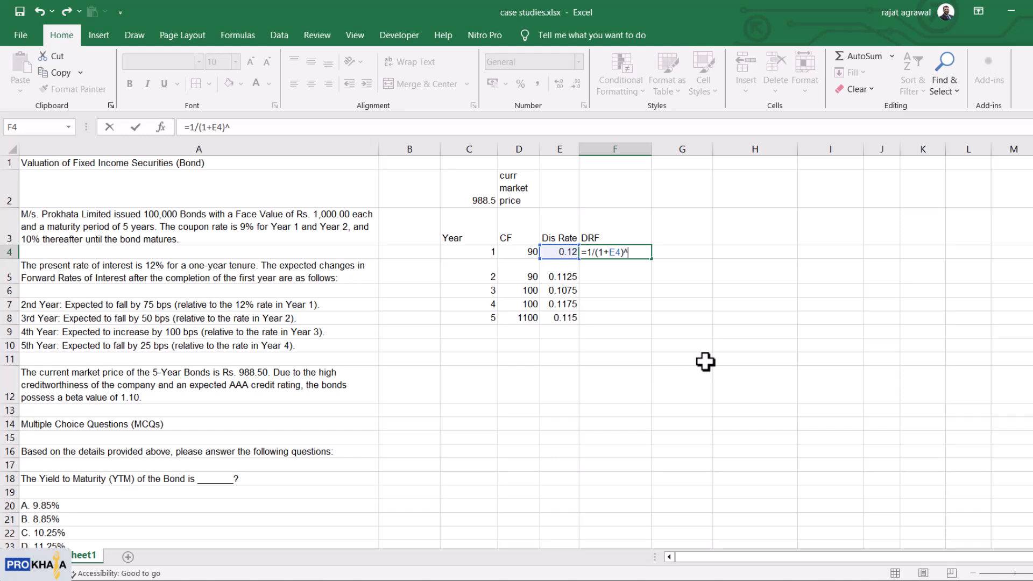
pyautogui.click(469, 253)
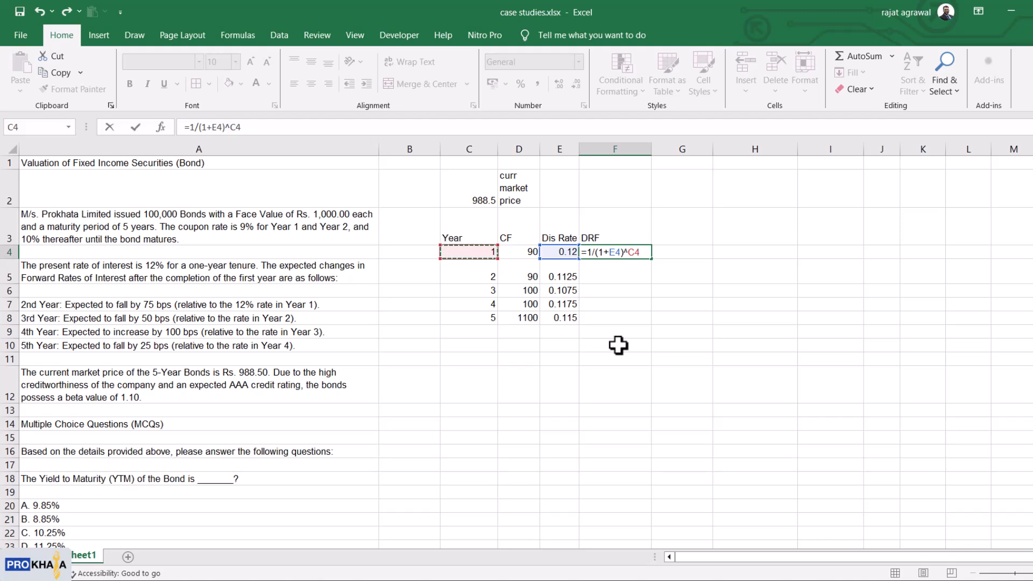
pyautogui.press('Return')
pyautogui.press('Up')
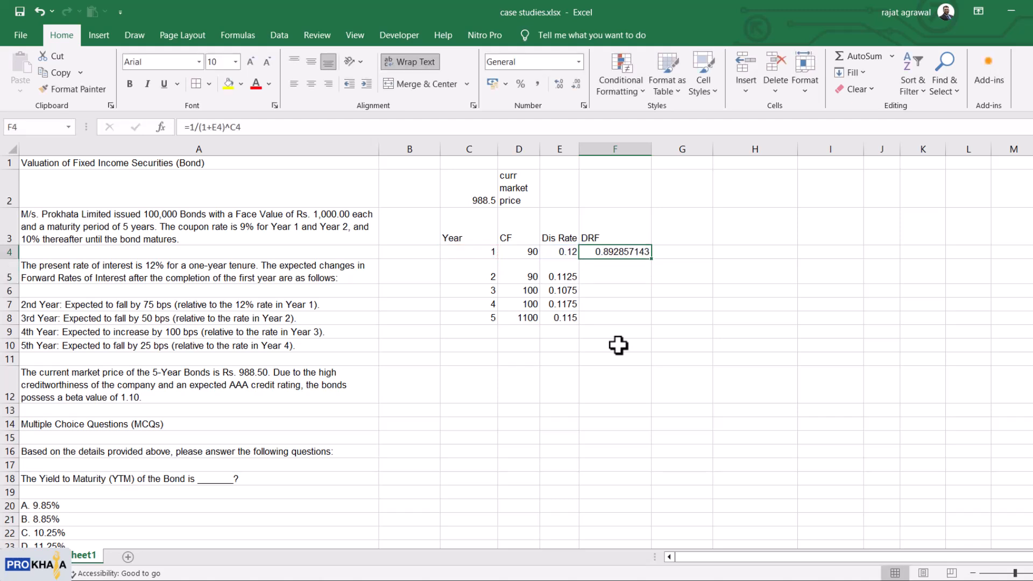
# Step: Copy the discount factor formula from F4 down through F8 for years 2 to 5
pyautogui.hotkey('ctrl', 'c')
pyautogui.hotkey('shift', 'Down')
pyautogui.hotkey('shift', 'Down')
pyautogui.hotkey('shift', 'Down')
pyautogui.hotkey('shift', 'Down')
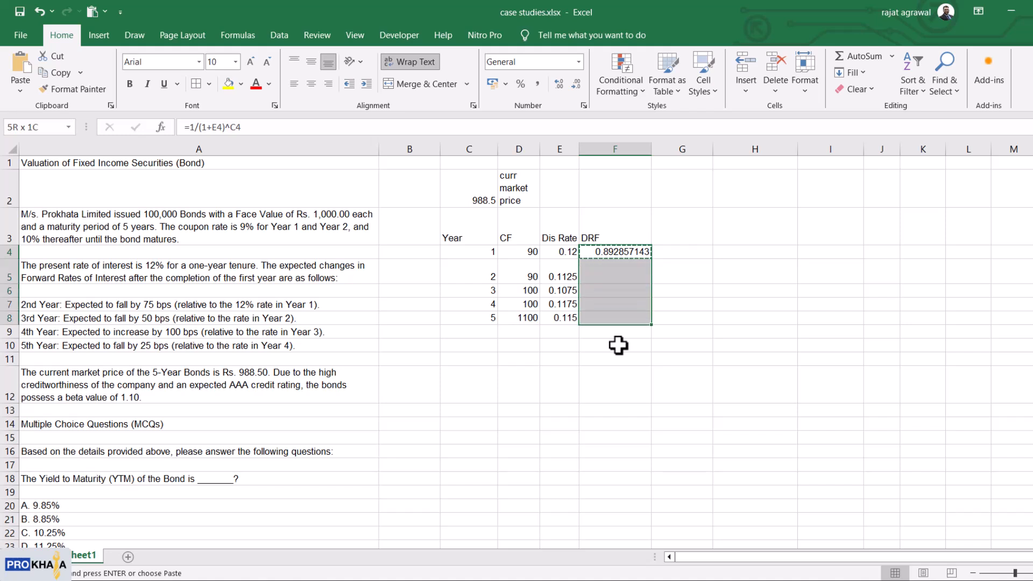
pyautogui.hotkey('ctrl', 'v')
pyautogui.press('Down')
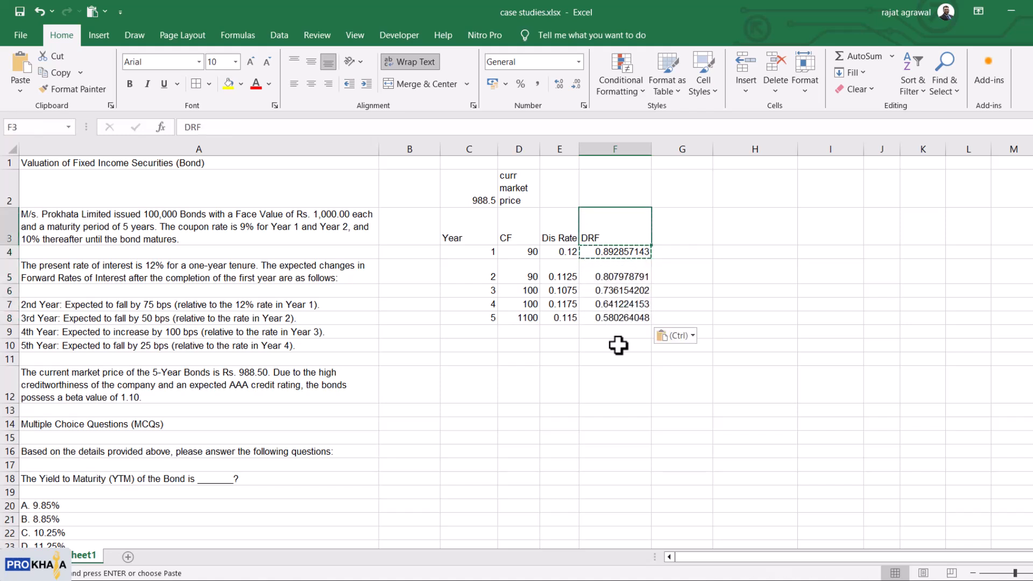
pyautogui.press('Up')
pyautogui.press('Down')
pyautogui.press('Up')
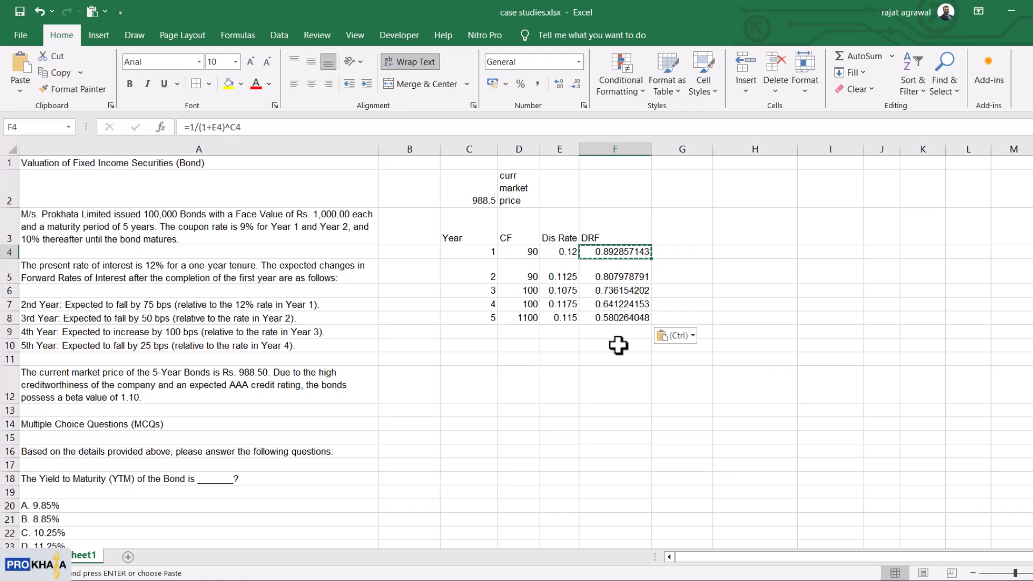
pyautogui.press('Escape')
# Step: Format the discount factors in F4:F8 to show three decimal places
pyautogui.hotkey('shift', 'Down')
pyautogui.hotkey('shift', 'Up')
pyautogui.hotkey('shift', 'Down')
pyautogui.hotkey('shift', 'Down')
pyautogui.hotkey('shift', 'Down')
pyautogui.hotkey('shift', 'Down')
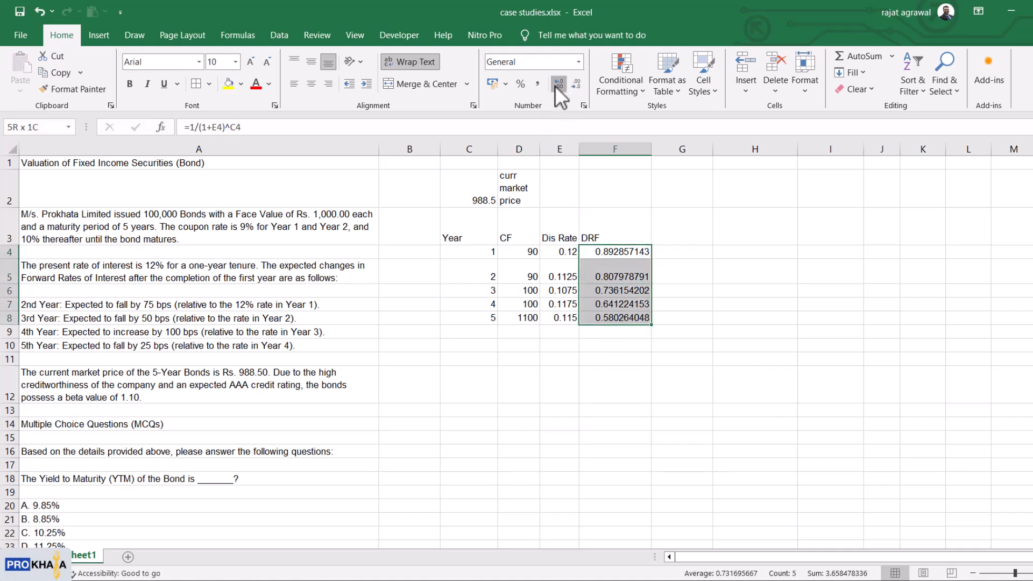
pyautogui.click(574, 86)
pyautogui.click(573, 87)
pyautogui.click(574, 86)
pyautogui.click(573, 86)
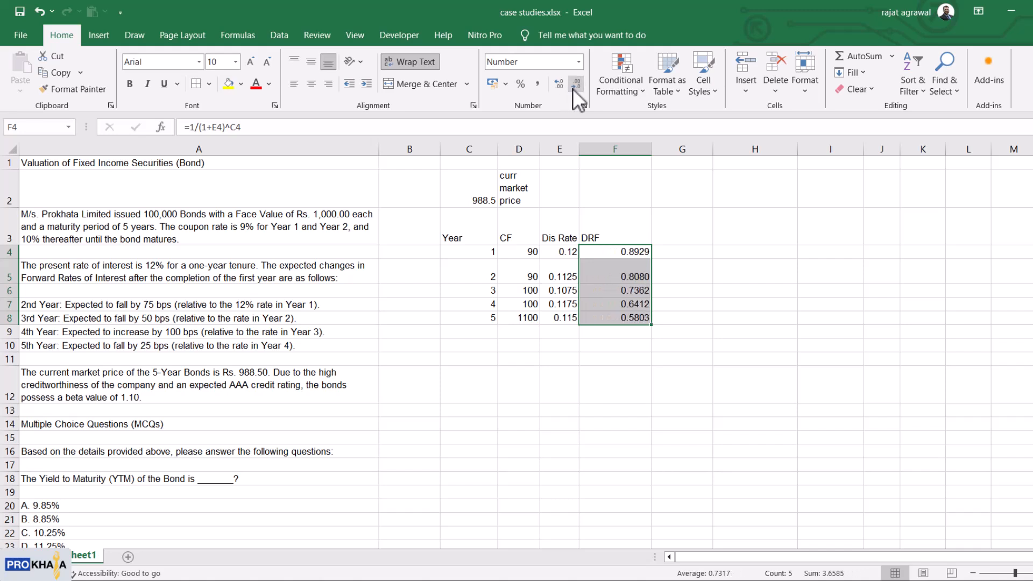
pyautogui.click(573, 86)
pyautogui.click(574, 86)
pyautogui.click(752, 318)
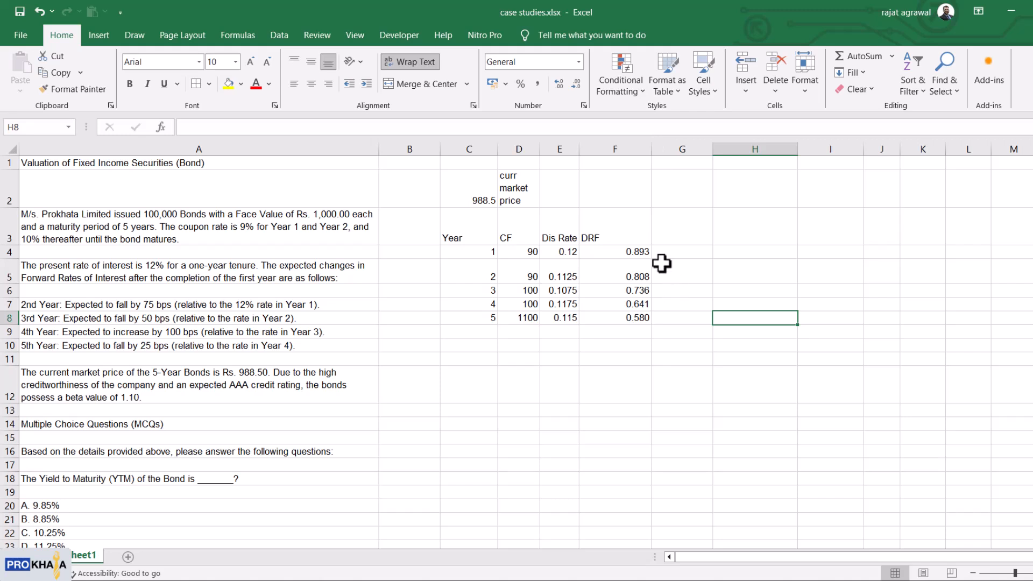
# Step: Head column G of the cash flow table with CF at PV in G3
pyautogui.click(678, 237)
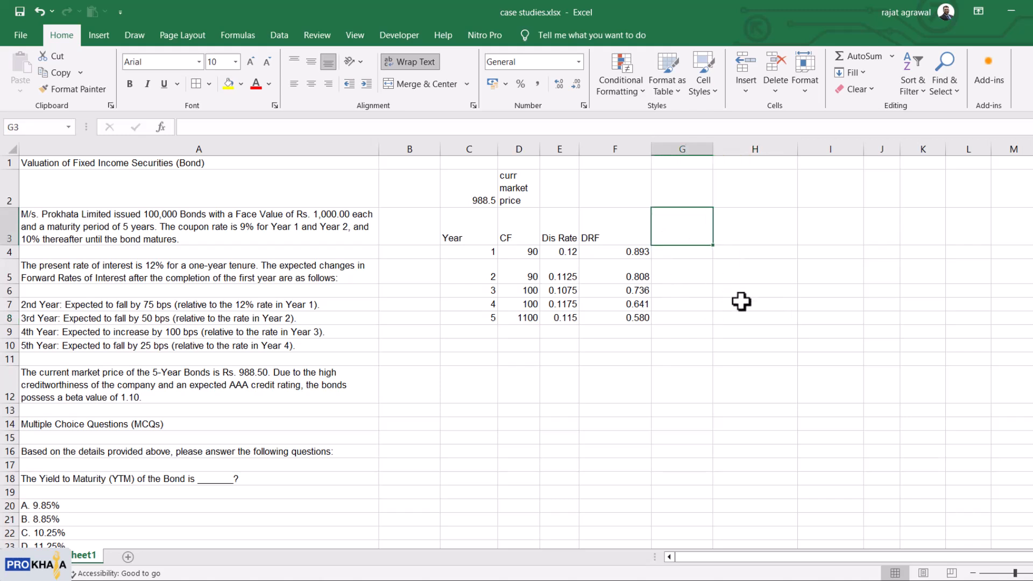
pyautogui.press('Left')
pyautogui.press('Left')
pyautogui.press('Left')
pyautogui.press('Right')
pyautogui.press('Right')
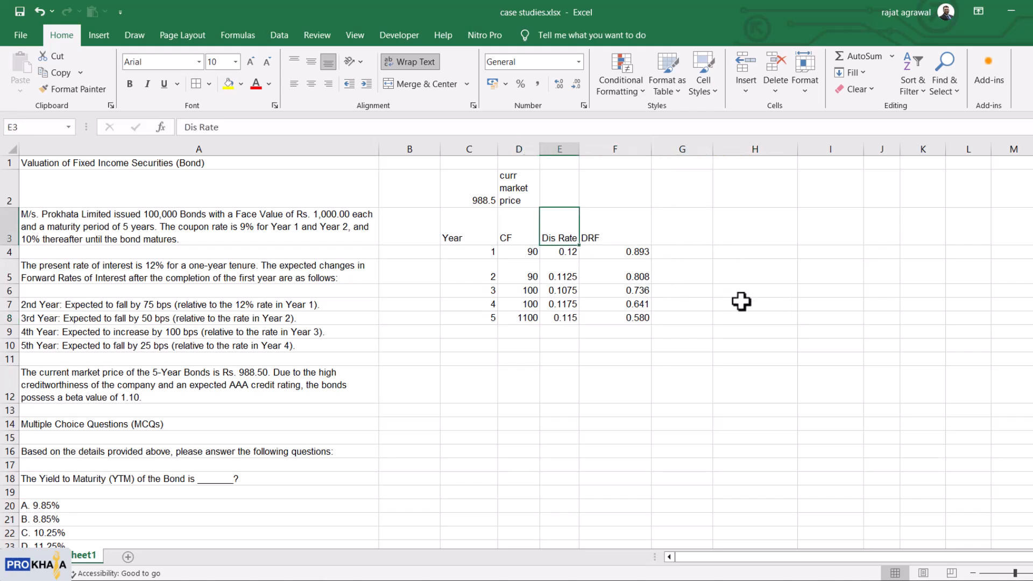
pyautogui.press('Down')
pyautogui.press('Up')
pyautogui.press('Right')
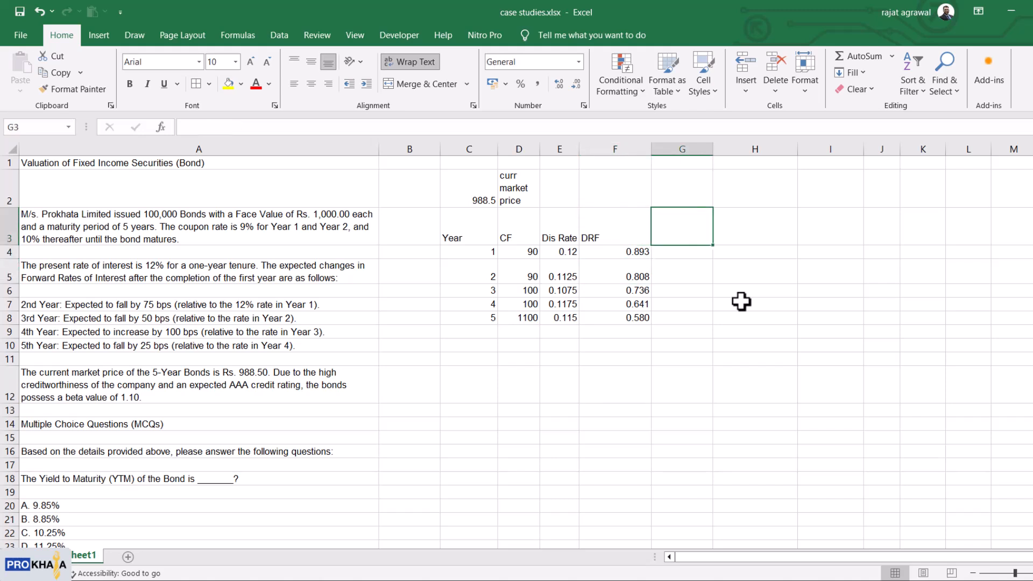
pyautogui.write('CF at PV')
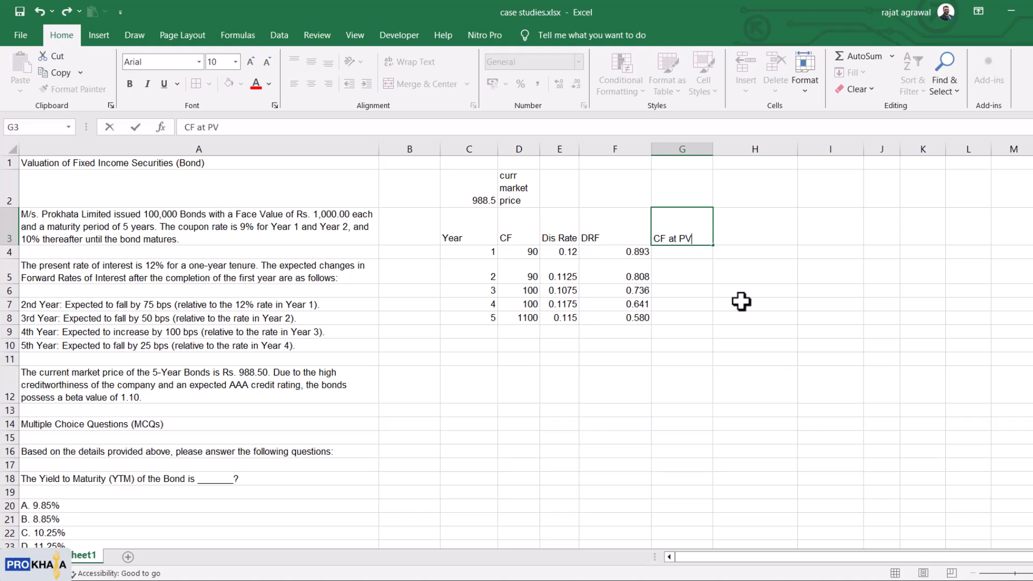
pyautogui.press('Return')
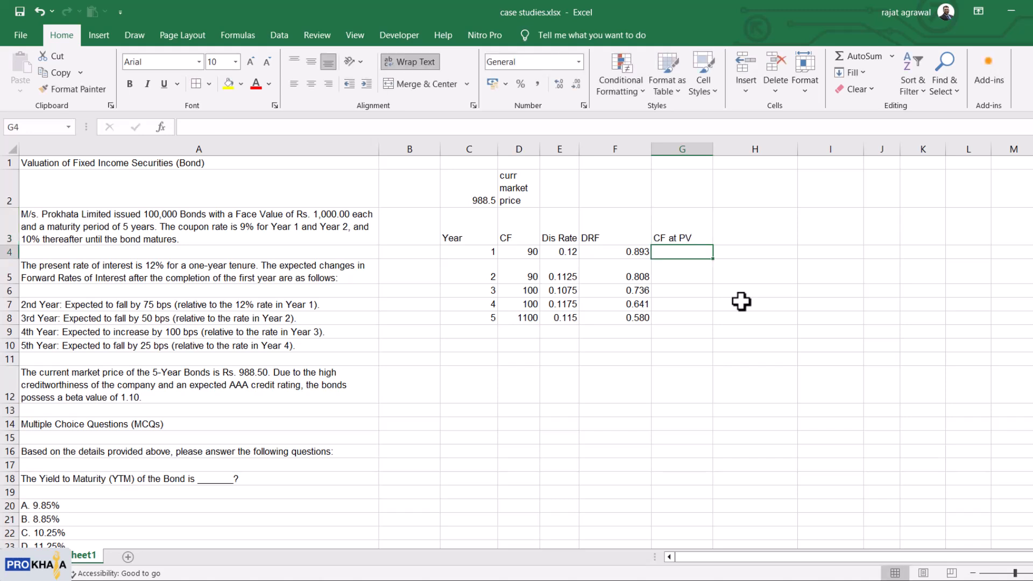
# Step: Enter the year 1 present value formula =D4*F4 in G4, multiplying the cash flow by its discount factor
pyautogui.press('Up')
pyautogui.press('Down')
pyautogui.press('Left')
pyautogui.press('Left')
pyautogui.press('Left')
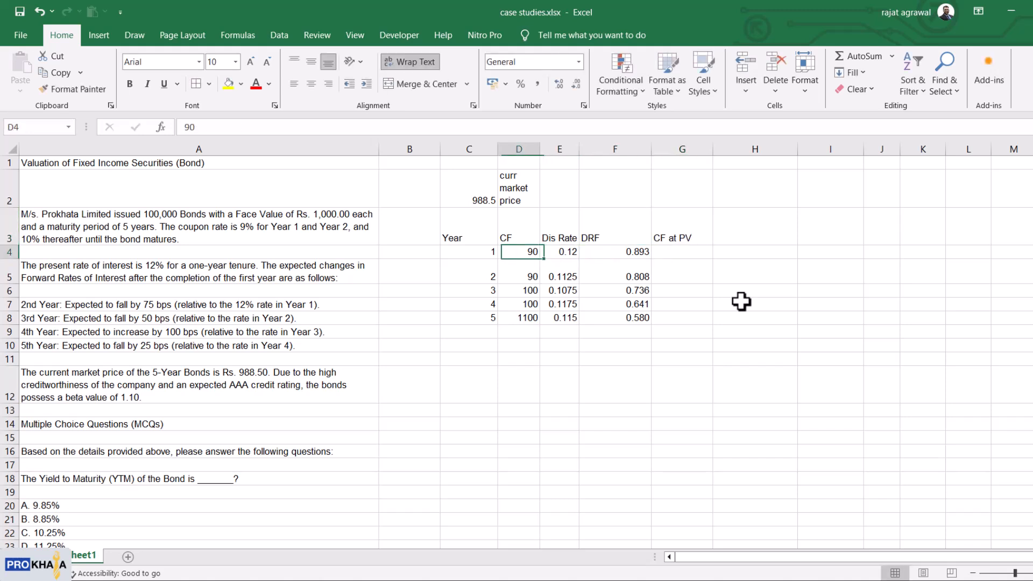
pyautogui.press('Right')
pyautogui.press('Right')
pyautogui.press('Right')
pyautogui.press('Left')
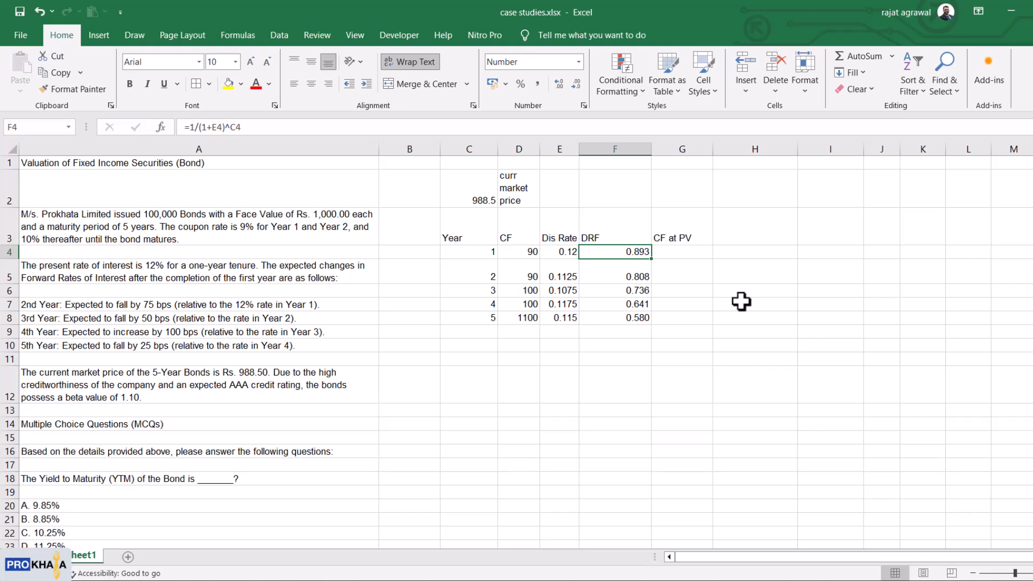
pyautogui.press('Right')
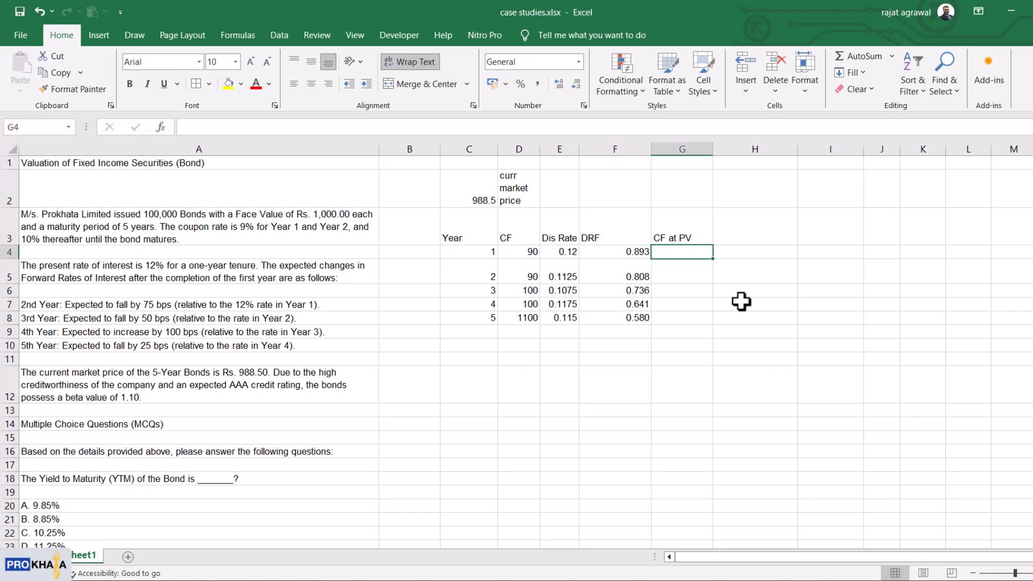
pyautogui.write('=')
pyautogui.press('Left')
pyautogui.press('Left')
pyautogui.press('Left')
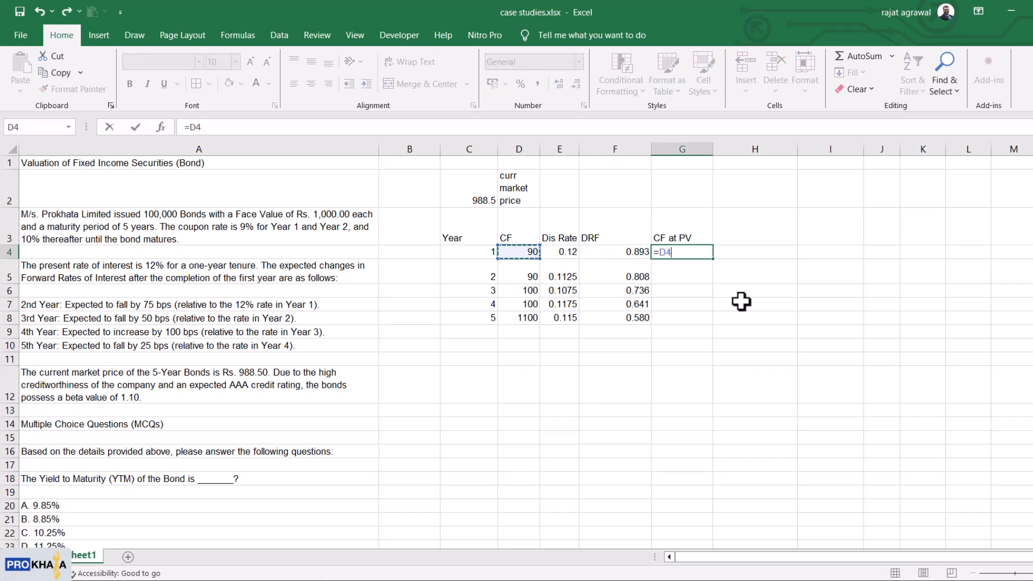
pyautogui.write('*')
pyautogui.press('Left')
pyautogui.press('Return')
pyautogui.press('Up')
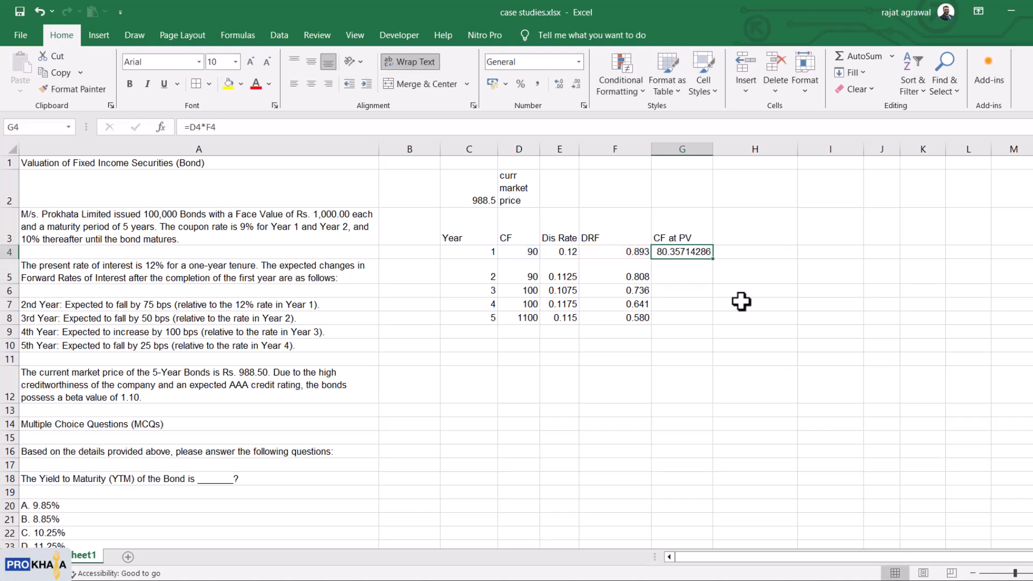
# Step: Copy the present value formula from G4 down through G8 for years 2 to 5
pyautogui.hotkey('ctrl', 'c')
pyautogui.hotkey('shift', 'Down')
pyautogui.hotkey('shift', 'Down')
pyautogui.hotkey('shift', 'Down')
pyautogui.hotkey('shift', 'Down')
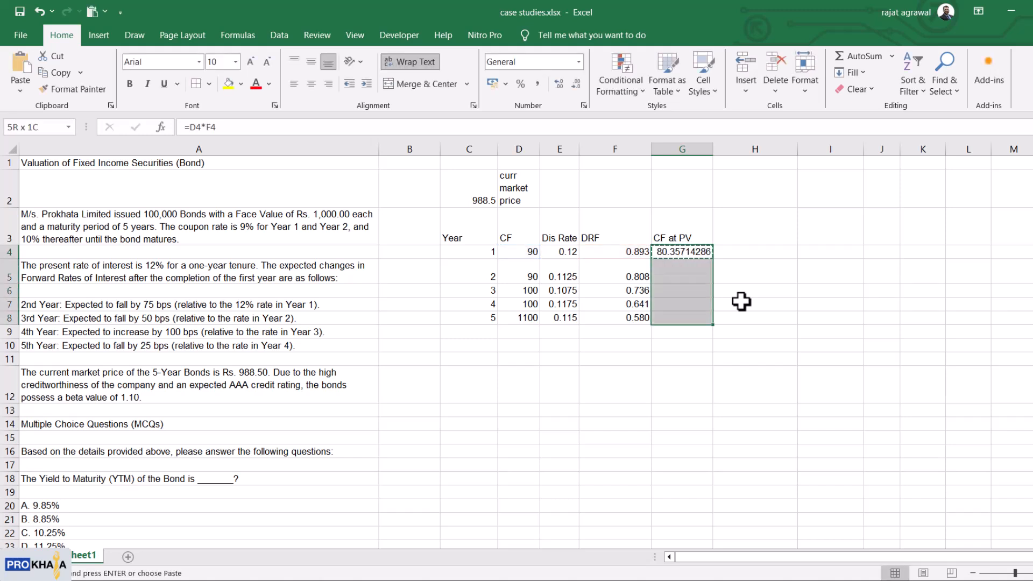
pyautogui.hotkey('ctrl', 'v')
pyautogui.hotkey('shift', 'Up')
pyautogui.hotkey('shift', 'Up')
pyautogui.hotkey('shift', 'Up')
pyautogui.hotkey('shift', 'Up')
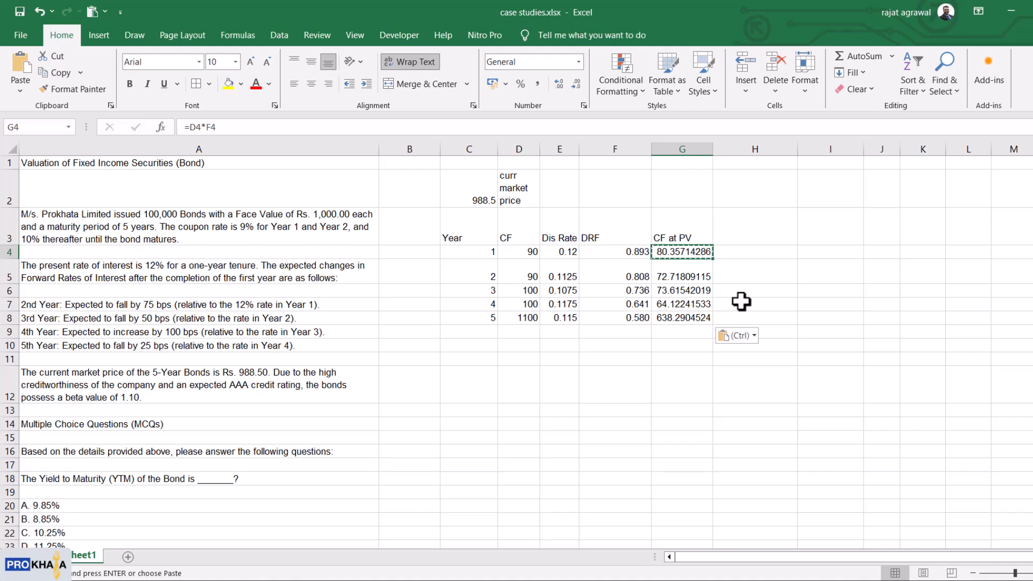
pyautogui.press('Escape')
# Step: Format the present values in G4:G8 to two decimal places and fit column G's width to its contents
pyautogui.hotkey('shift', 'Down')
pyautogui.hotkey('shift', 'Down')
pyautogui.hotkey('shift', 'Down')
pyautogui.hotkey('shift', 'Down')
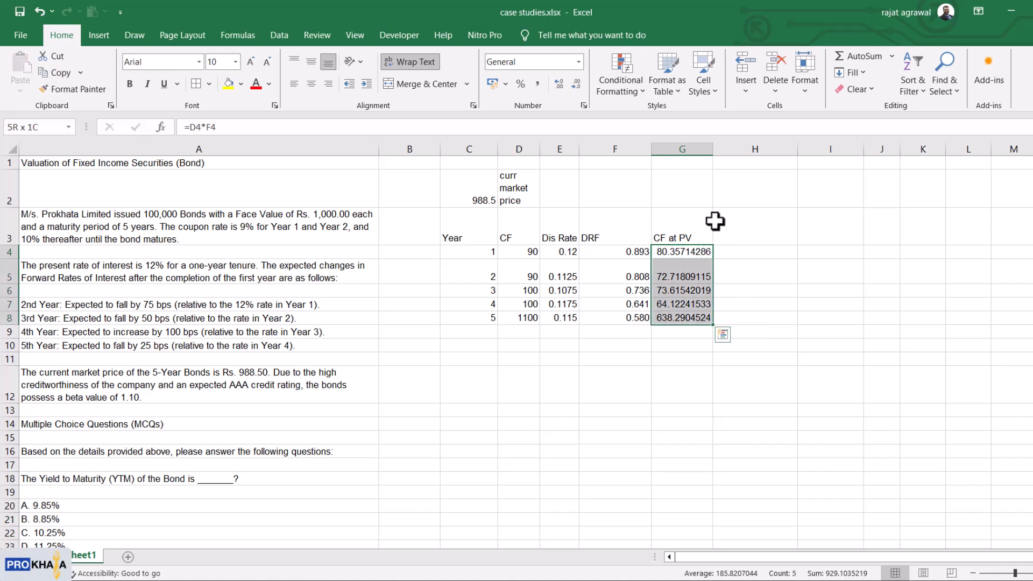
pyautogui.click(560, 82)
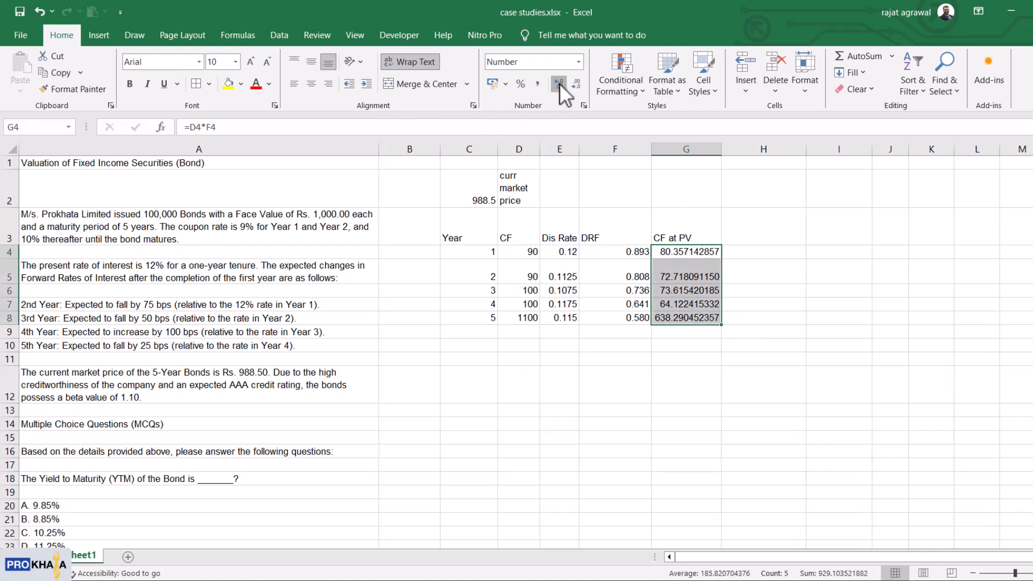
pyautogui.click(575, 88)
pyautogui.click(574, 88)
pyautogui.click(575, 88)
pyautogui.click(574, 88)
pyautogui.click(575, 88)
pyautogui.click(575, 88)
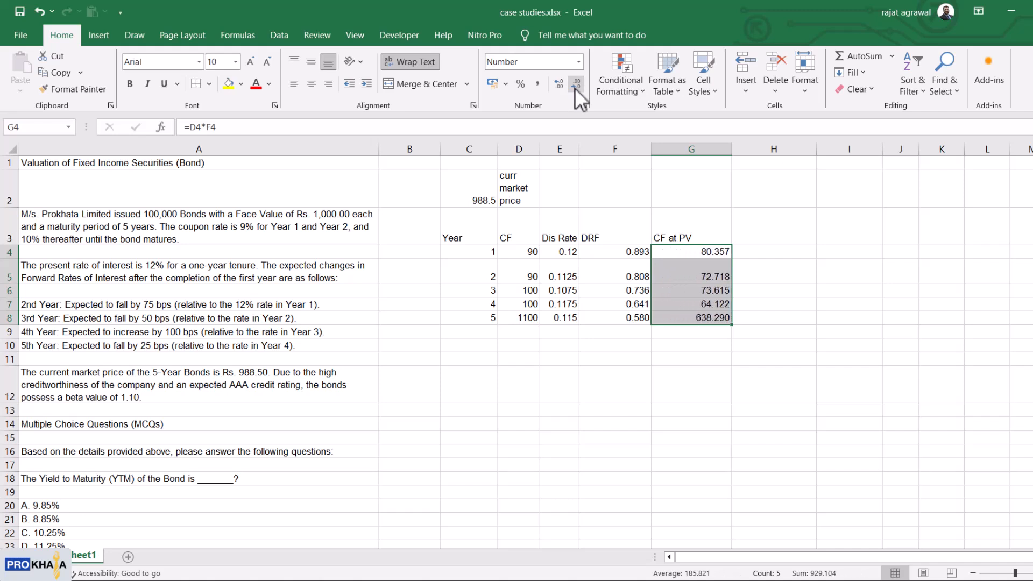
pyautogui.click(574, 88)
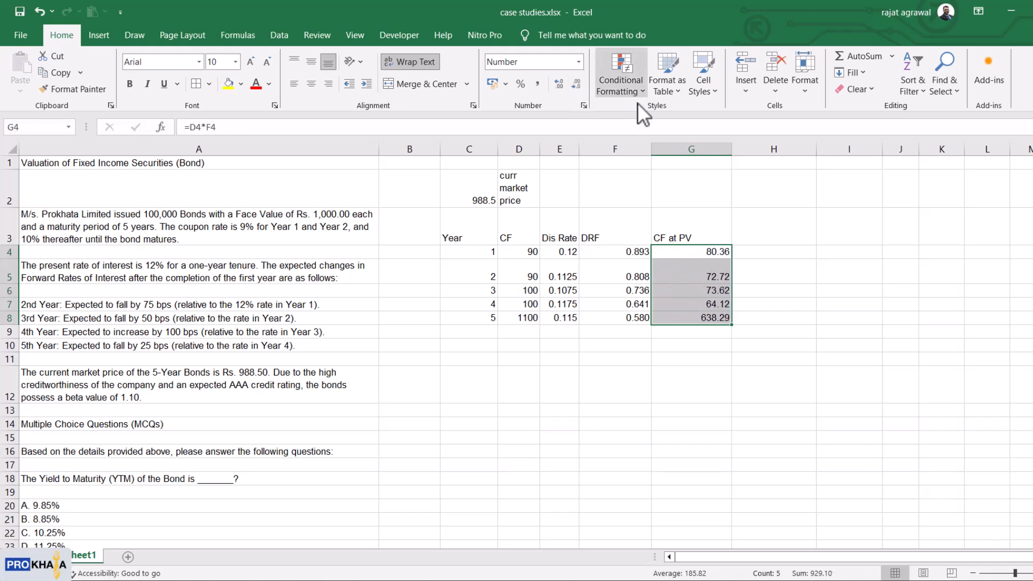
pyautogui.doubleClick(732, 146)
# Step: Total the present values with the formula =SUM(G4:G8) in G10
pyautogui.click(689, 347)
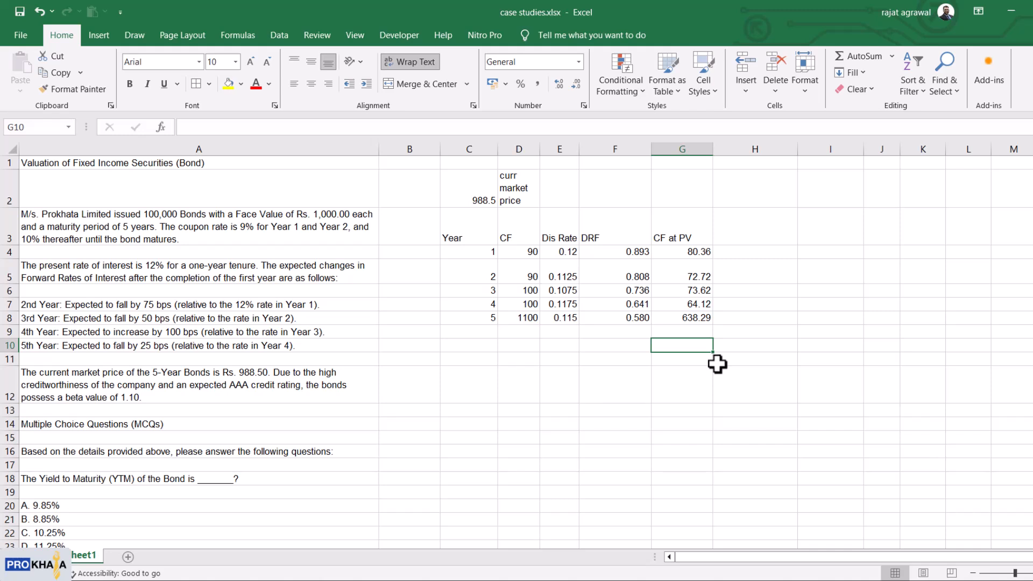
pyautogui.write('=sum')
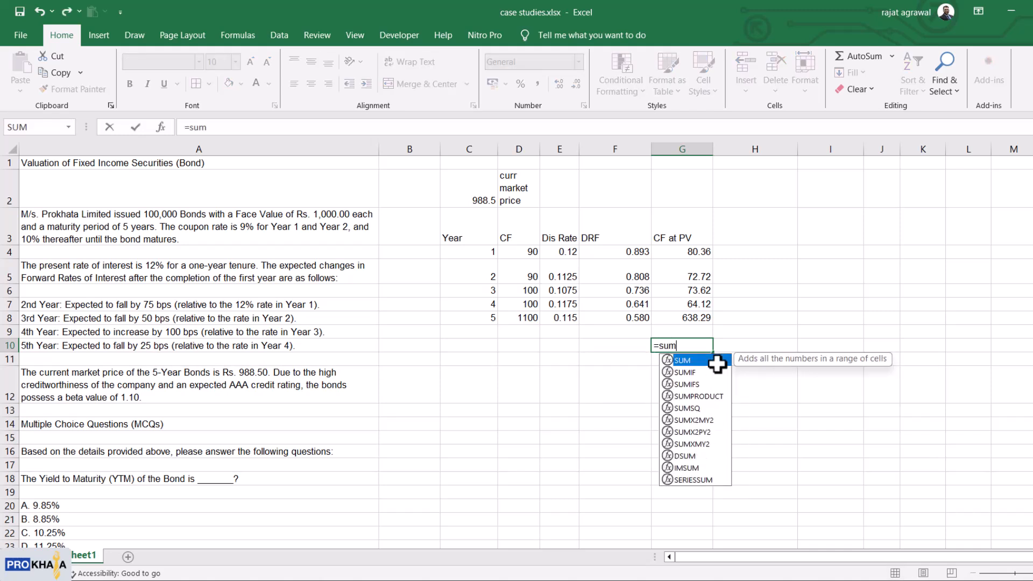
pyautogui.press('Tab')
pyautogui.press('Up')
pyautogui.press('Up')
pyautogui.hotkey('shift', 'Up')
pyautogui.hotkey('shift', 'Up')
pyautogui.hotkey('shift', 'Up')
pyautogui.hotkey('shift', 'Up')
pyautogui.hotkey('shift', 'Up')
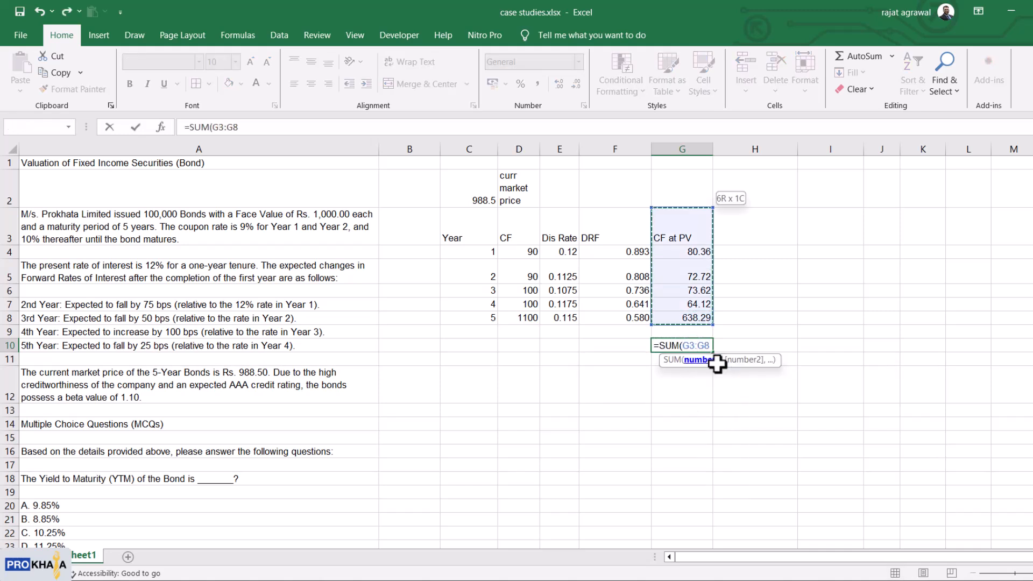
pyautogui.hotkey('shift', 'Down')
pyautogui.hotkey('shift', 'Down')
pyautogui.hotkey('shift', 'Up')
pyautogui.press('Return')
pyautogui.press('Up')
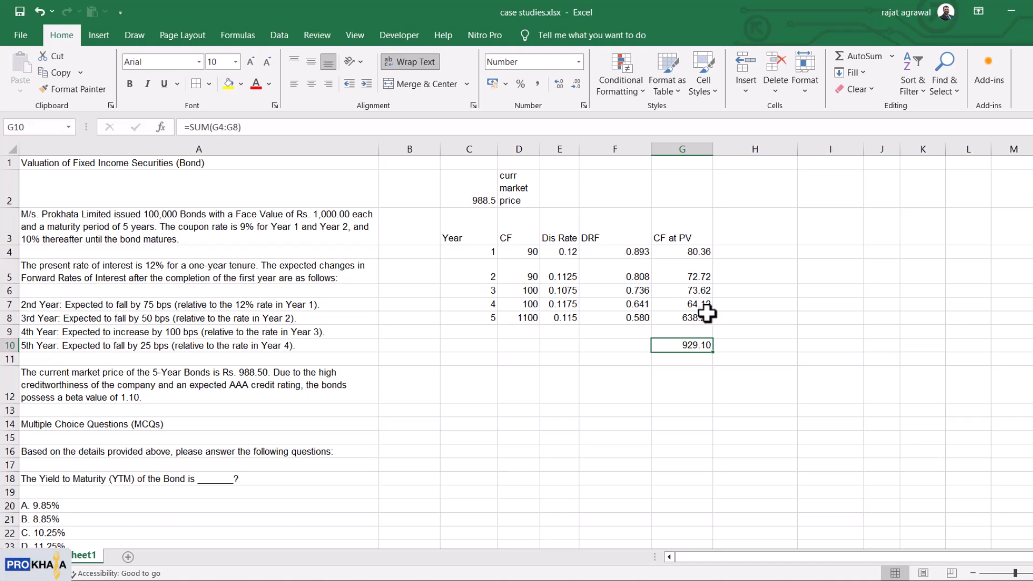
# Step: Compare the present value total in G10 with the answer options of the bond's price (intrinsic value) question
pyautogui.scroll(-2, 700, 291)
pyautogui.scroll(-1, 700, 292)
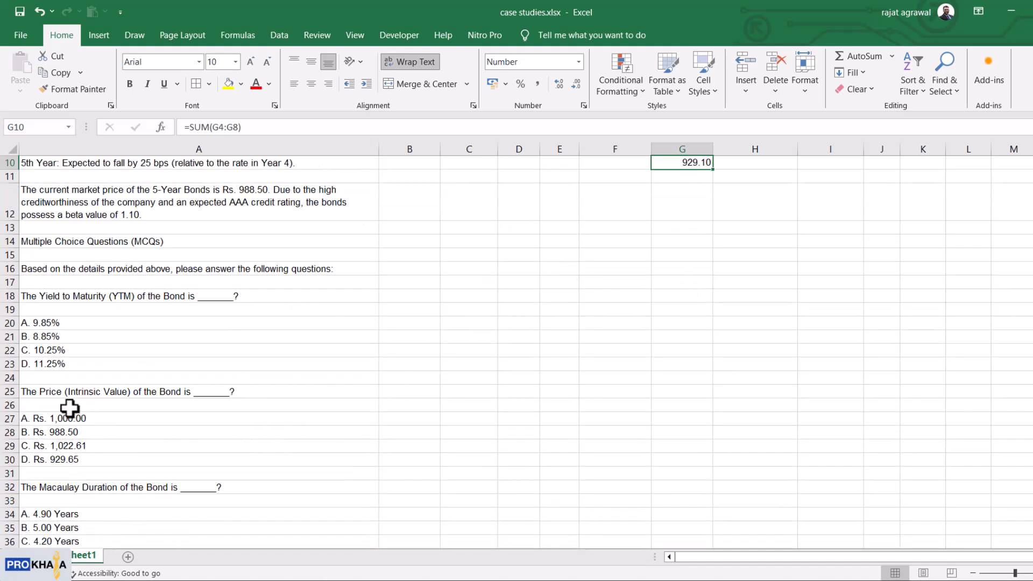
pyautogui.moveTo(48, 392); pyautogui.dragTo(119, 390)
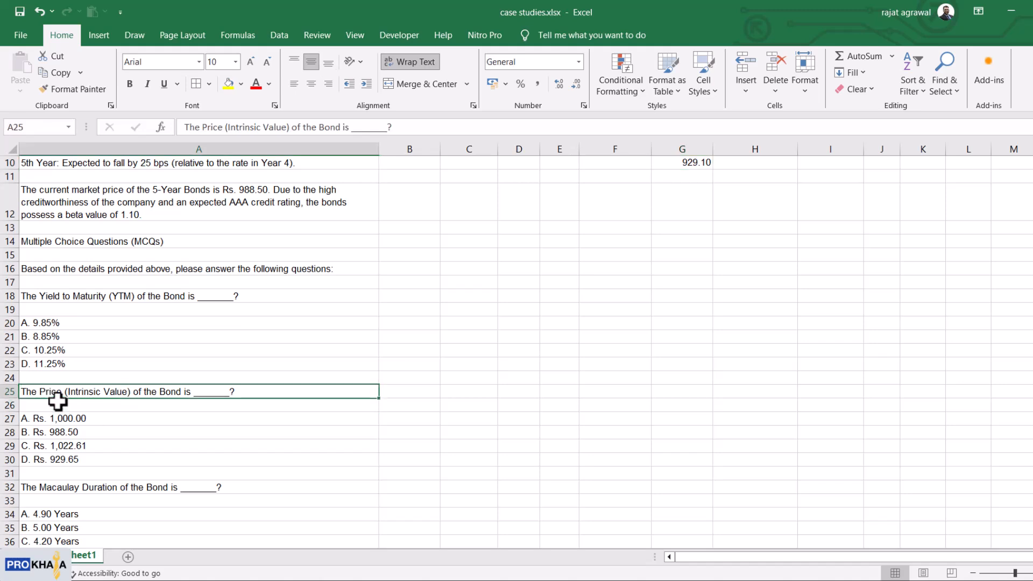
pyautogui.click(58, 458)
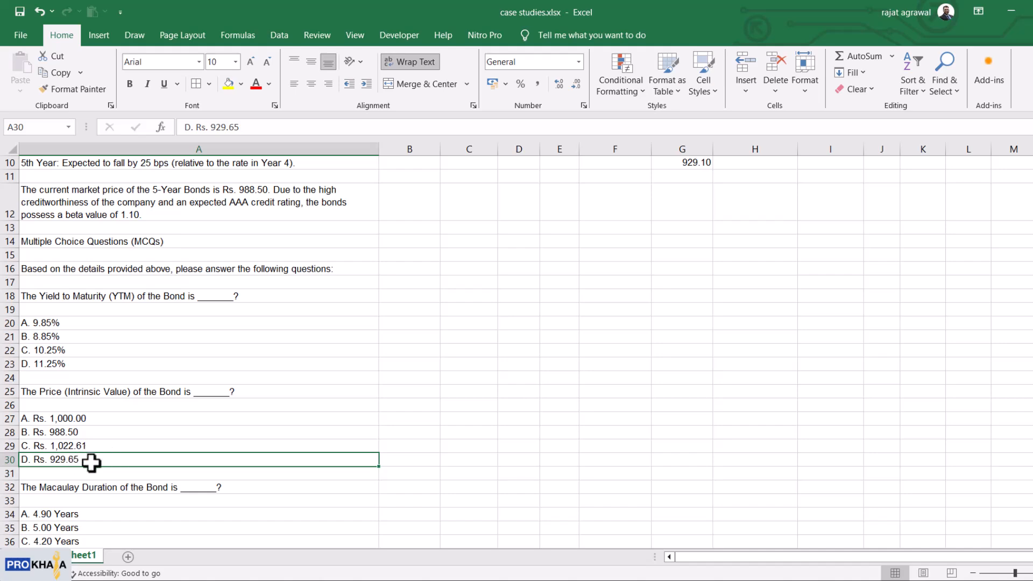
pyautogui.scroll(3, 710, 391)
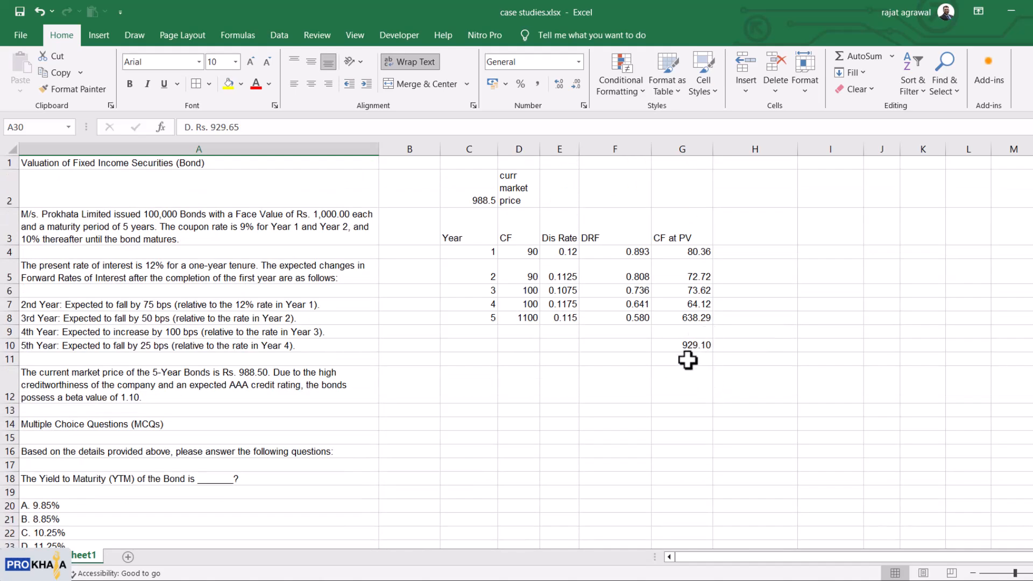
pyautogui.click(691, 345)
pyautogui.scroll(-3, 64, 517)
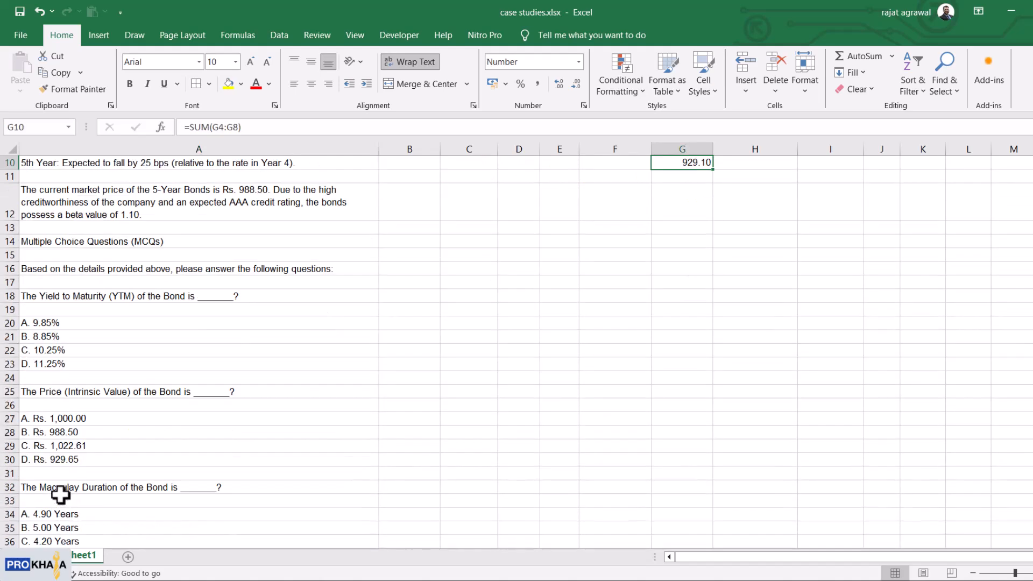
pyautogui.click(75, 462)
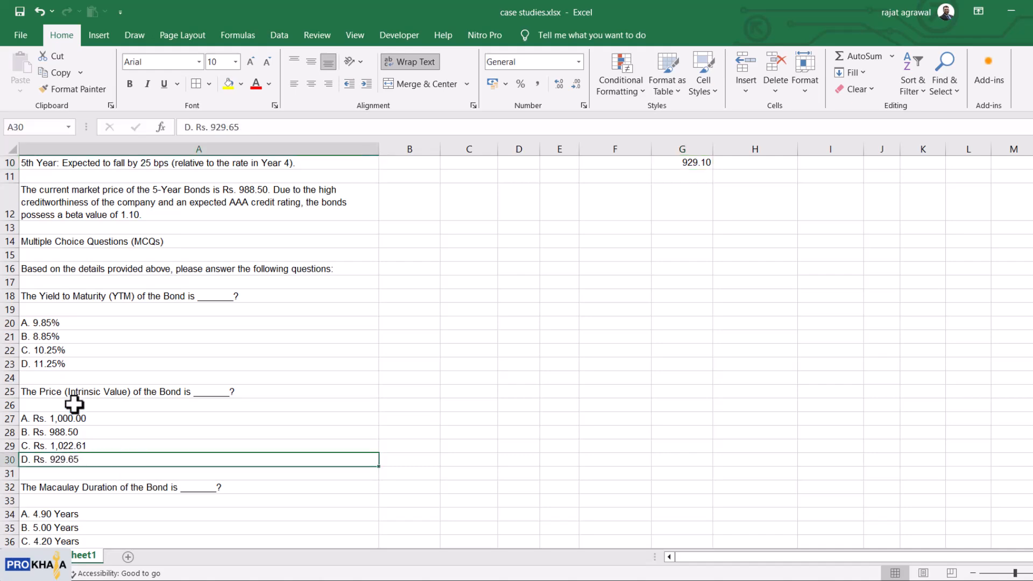
pyautogui.click(93, 392)
pyautogui.click(51, 459)
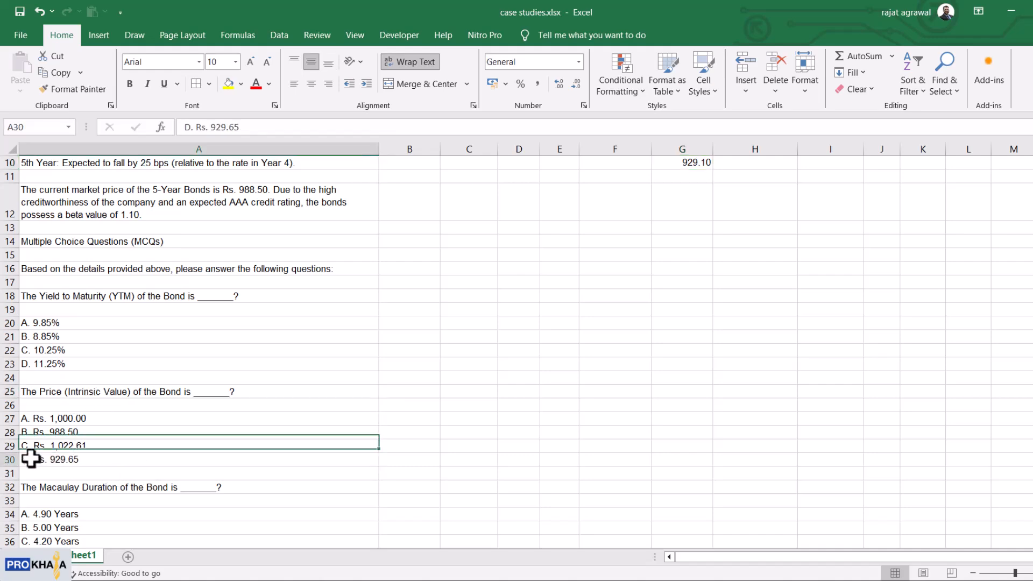
pyautogui.scroll(-2, 653, 423)
# Step: Head column H of the cash flow table with YTM Cal in H3
pyautogui.scroll(5, 653, 423)
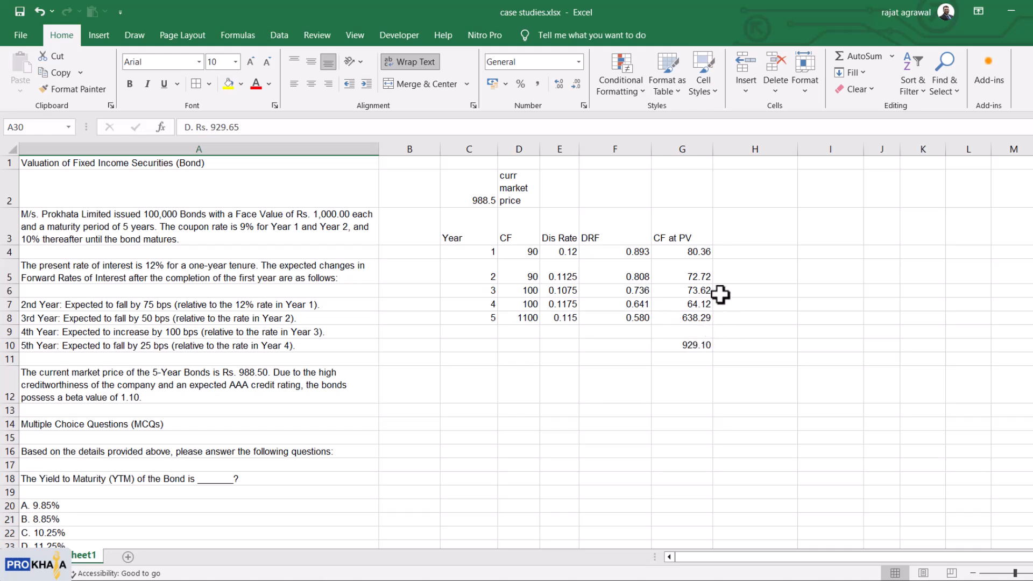
pyautogui.click(738, 237)
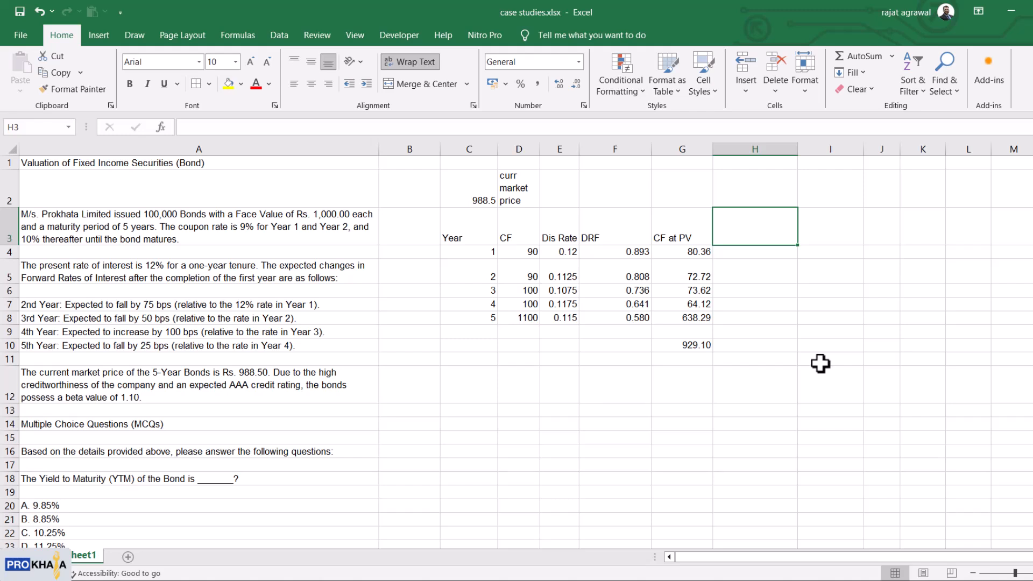
pyautogui.write('YTM Cal')
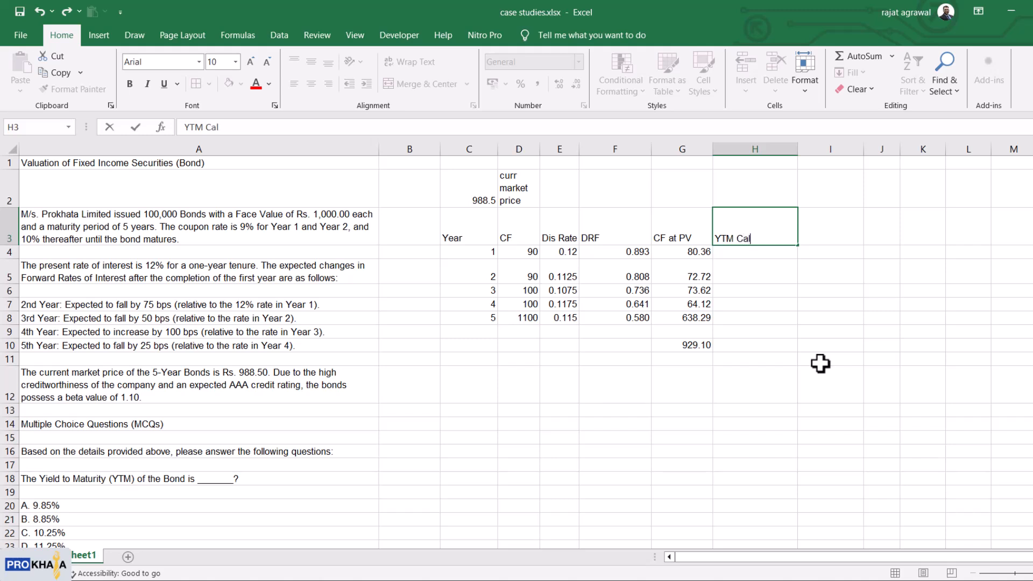
pyautogui.press('Return')
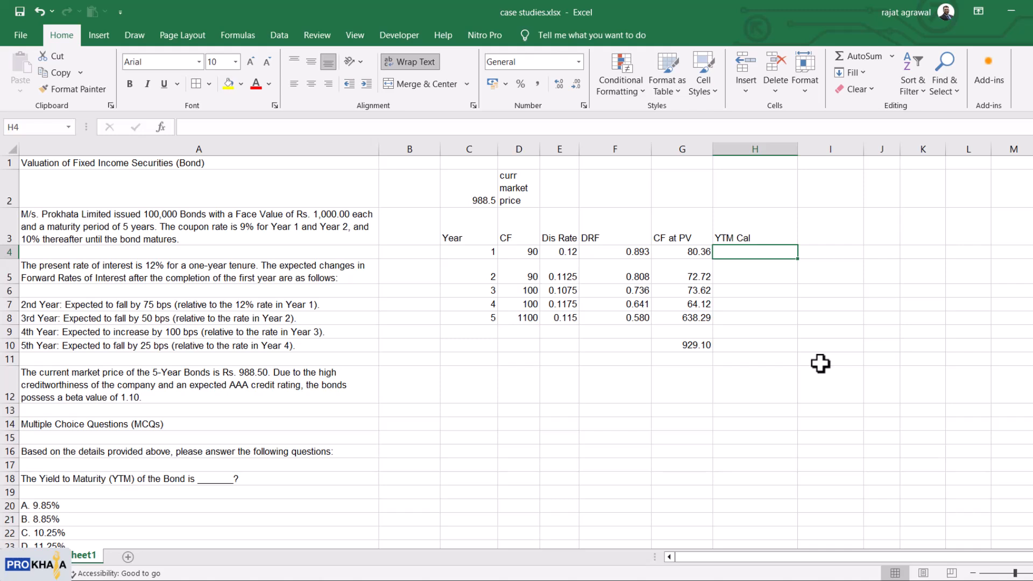
pyautogui.press('Up')
pyautogui.press('Up')
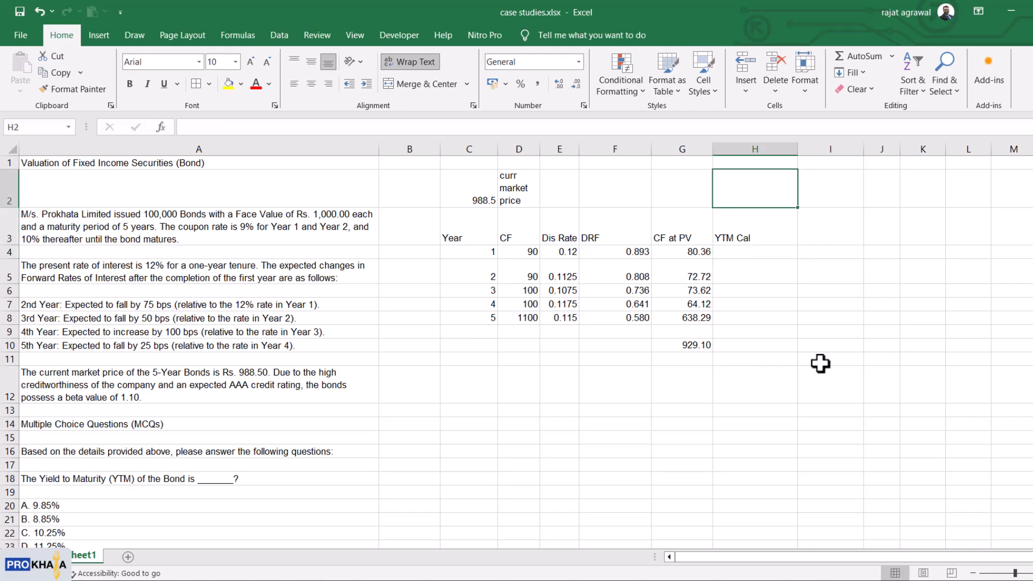
# Step: Enter a trial rate of 10% in H2 above the YTM Cal heading and show it with two decimal places
pyautogui.write('10')
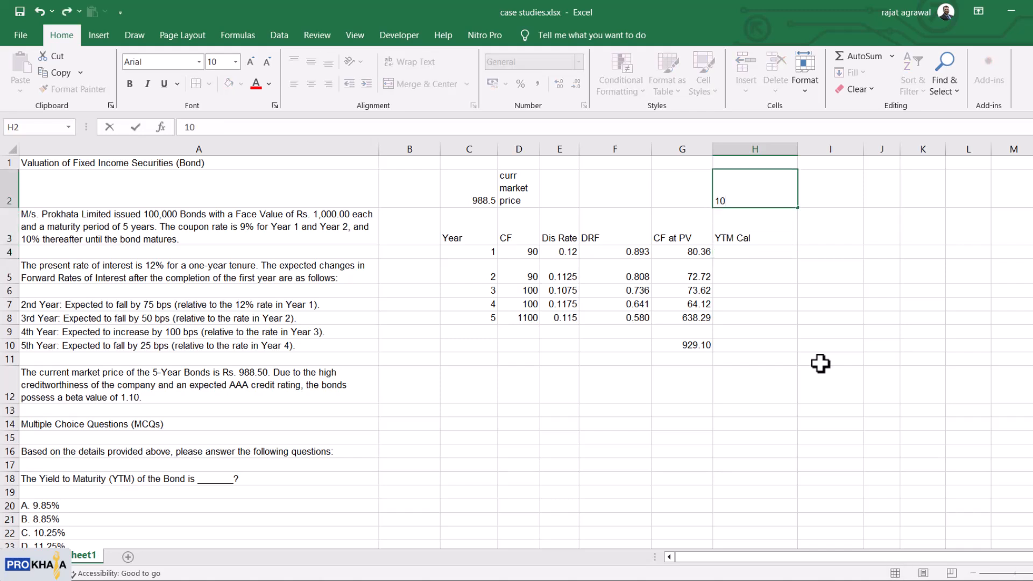
pyautogui.press('Return')
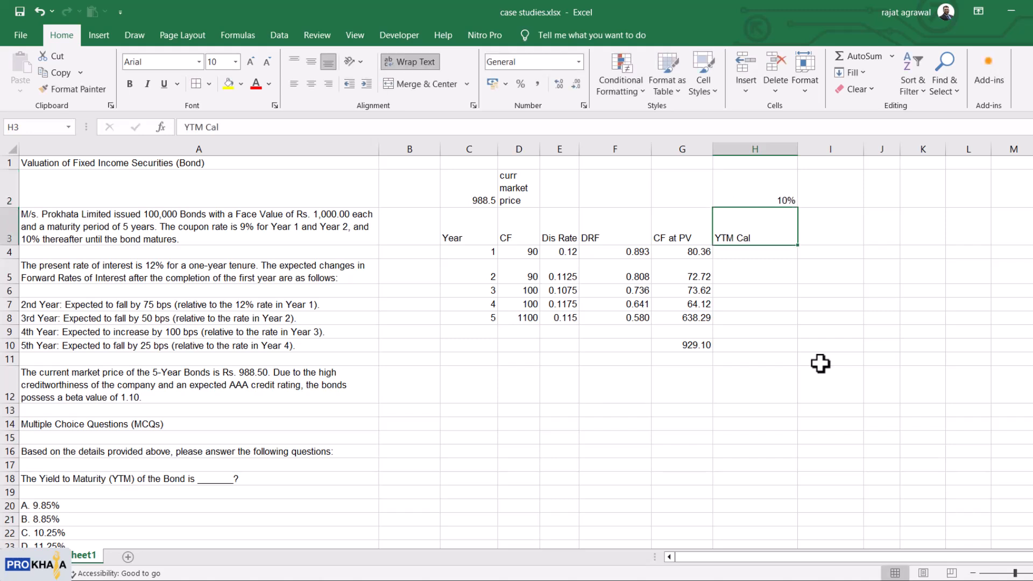
pyautogui.press('Up')
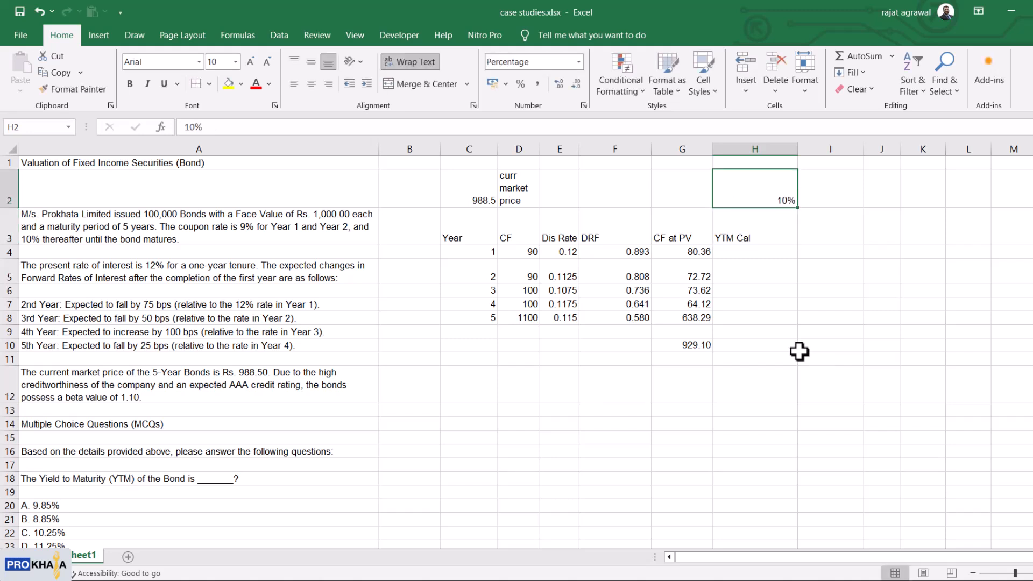
pyautogui.click(560, 84)
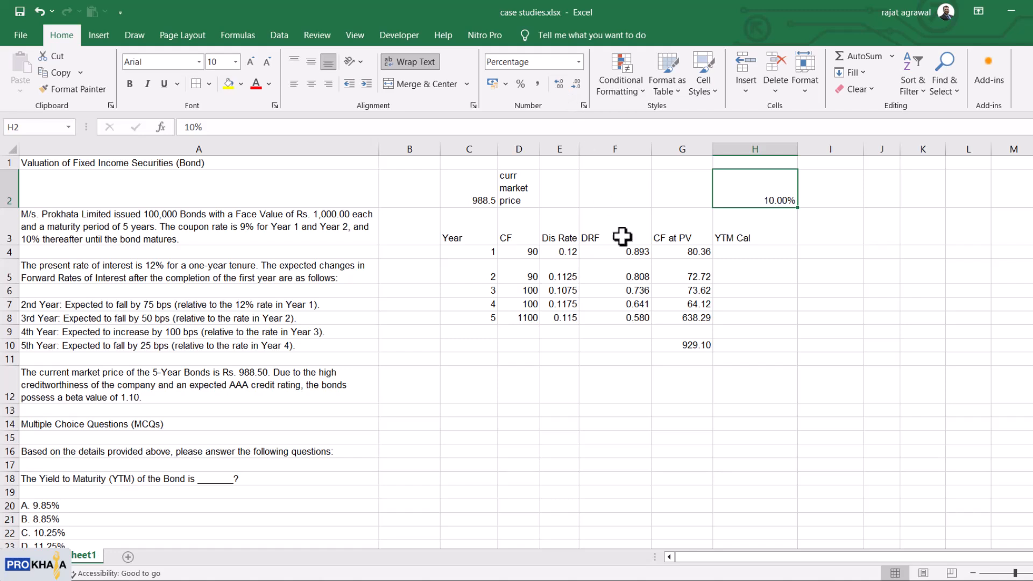
# Step: Discount the year 1 cash flow at the trial rate with the formula =D4/(1+$H$2)^C4 in H4
pyautogui.click(755, 252)
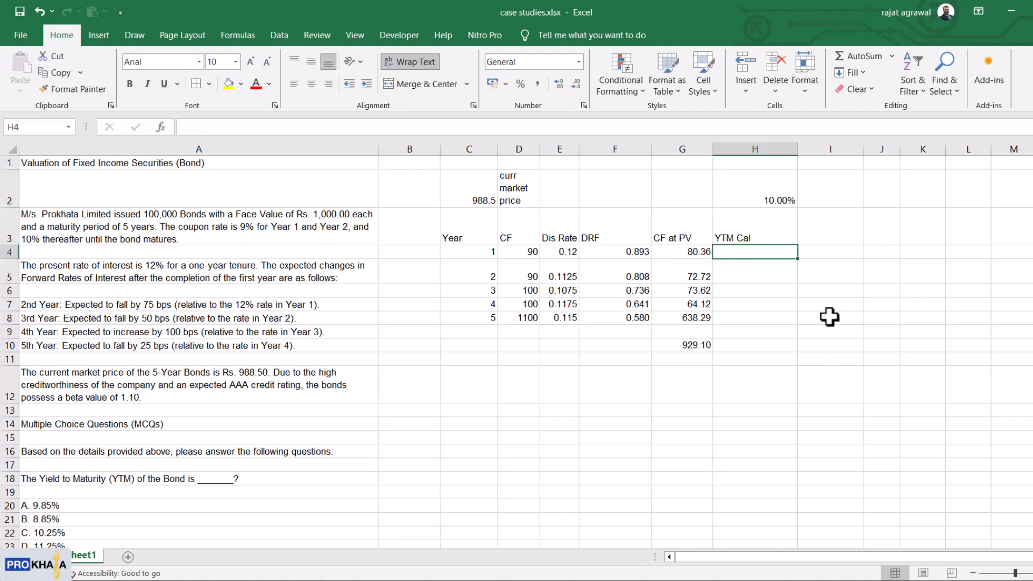
pyautogui.write('=')
pyautogui.press('Left')
pyautogui.press('Left')
pyautogui.press('Left')
pyautogui.press('Left')
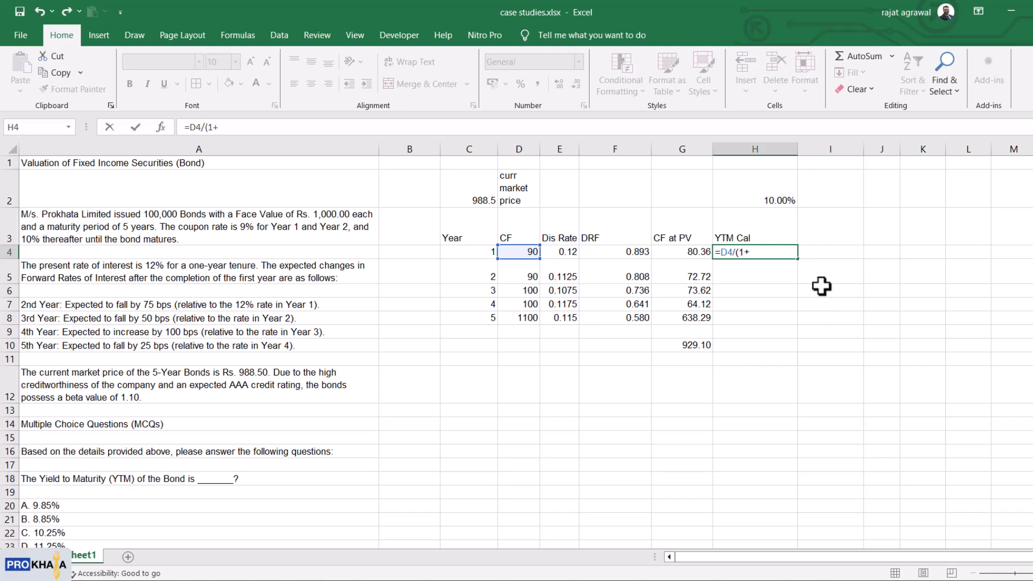
pyautogui.click(766, 199)
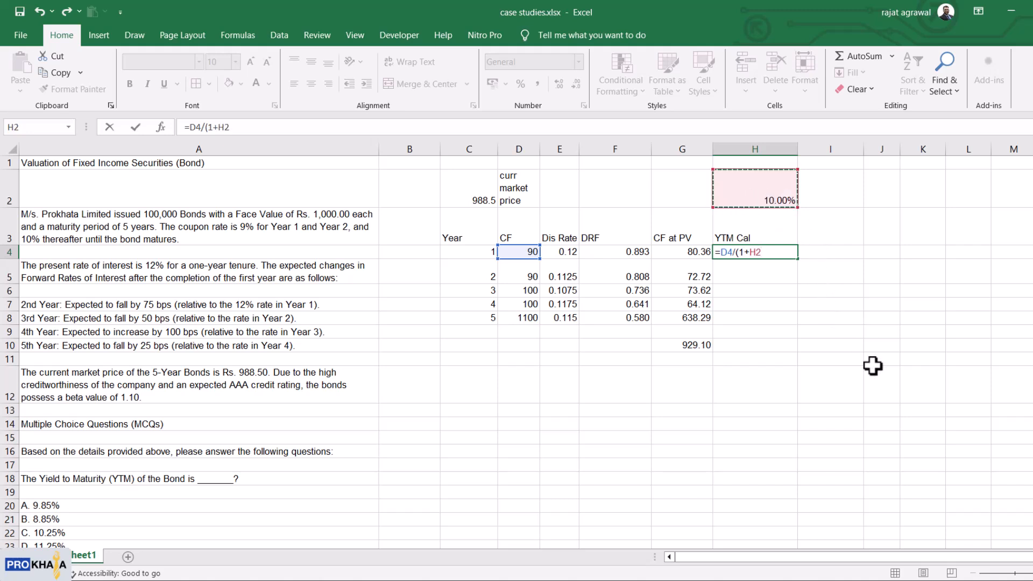
pyautogui.write(')^')
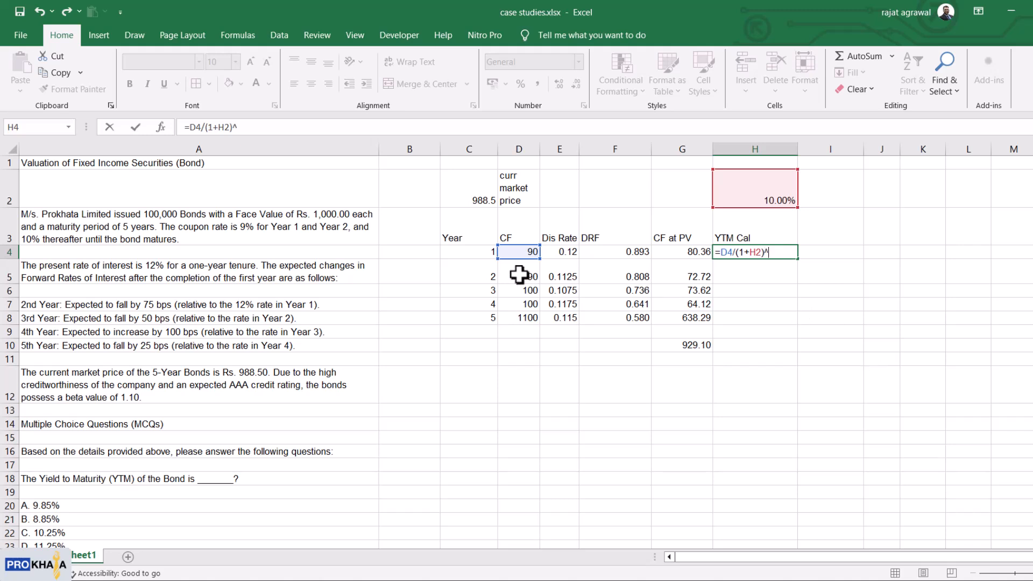
pyautogui.click(480, 250)
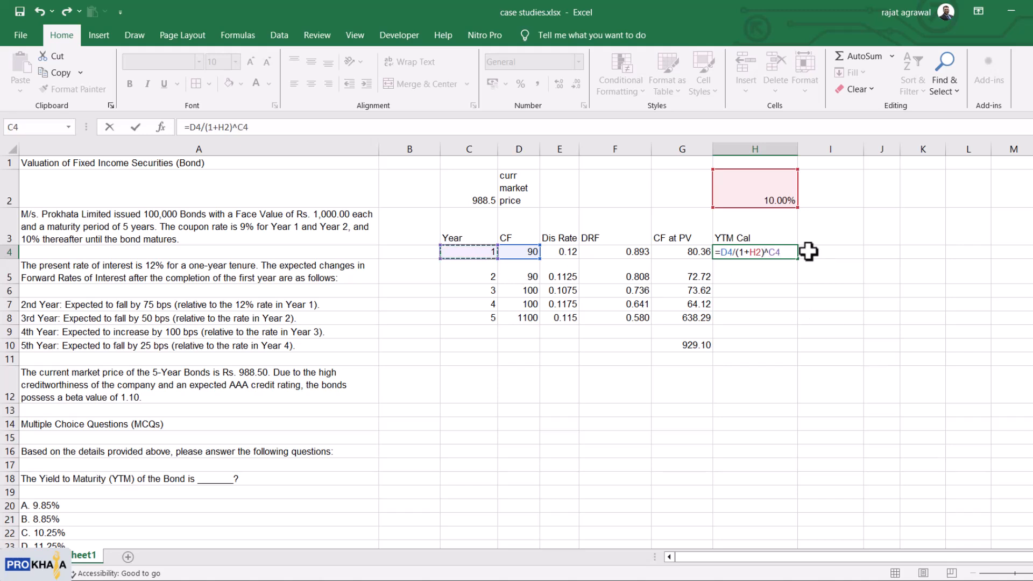
pyautogui.click(757, 253)
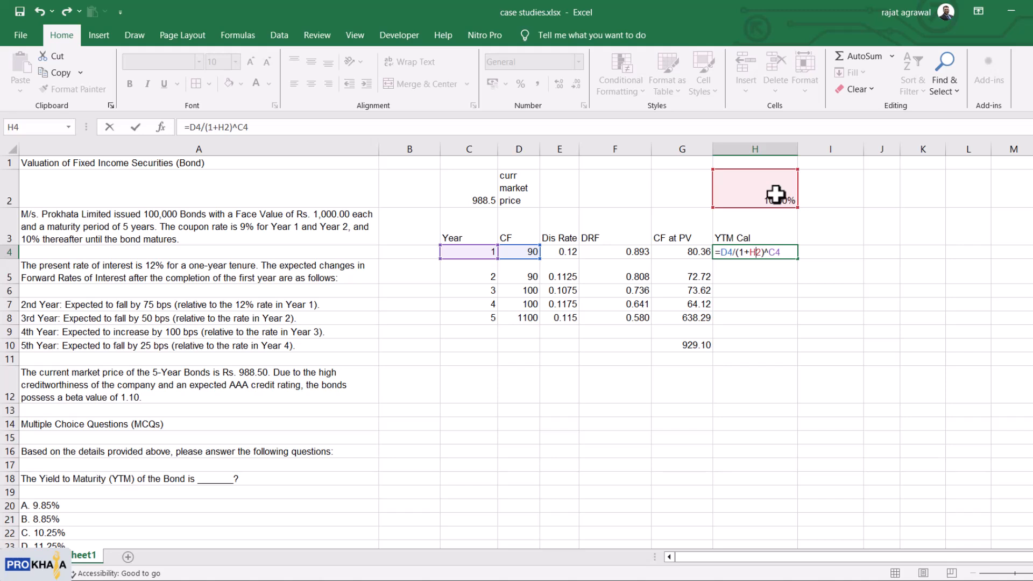
pyautogui.press('F4')
pyautogui.hotkey('ctrl', 'Return')
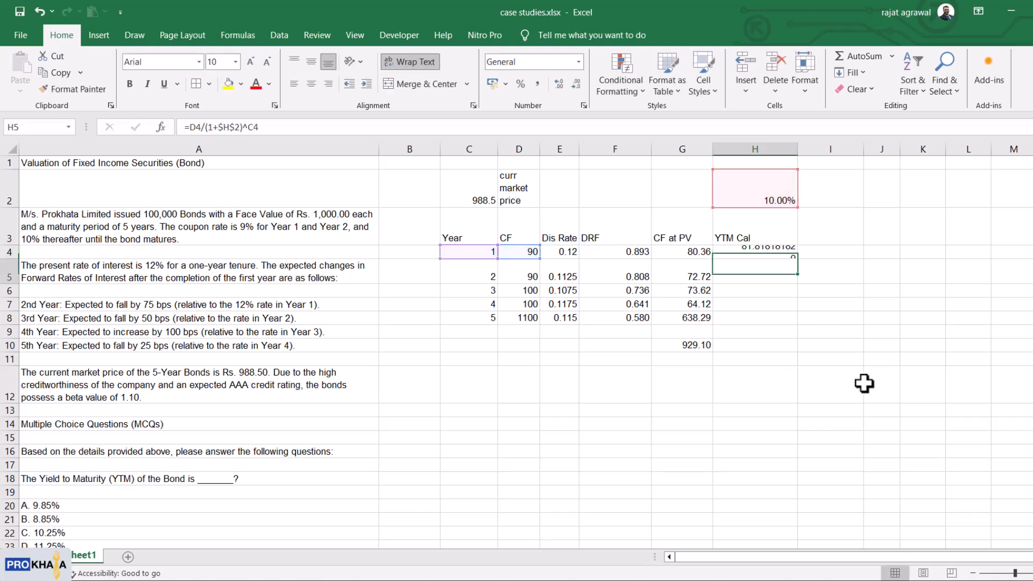
# Step: Copy the YTM discounting formula from H4 down to H8 for the remaining years
pyautogui.hotkey('ctrl', 'c')
pyautogui.hotkey('shift', 'Down')
pyautogui.hotkey('shift', 'Down')
pyautogui.hotkey('shift', 'Down')
pyautogui.hotkey('shift', 'Down')
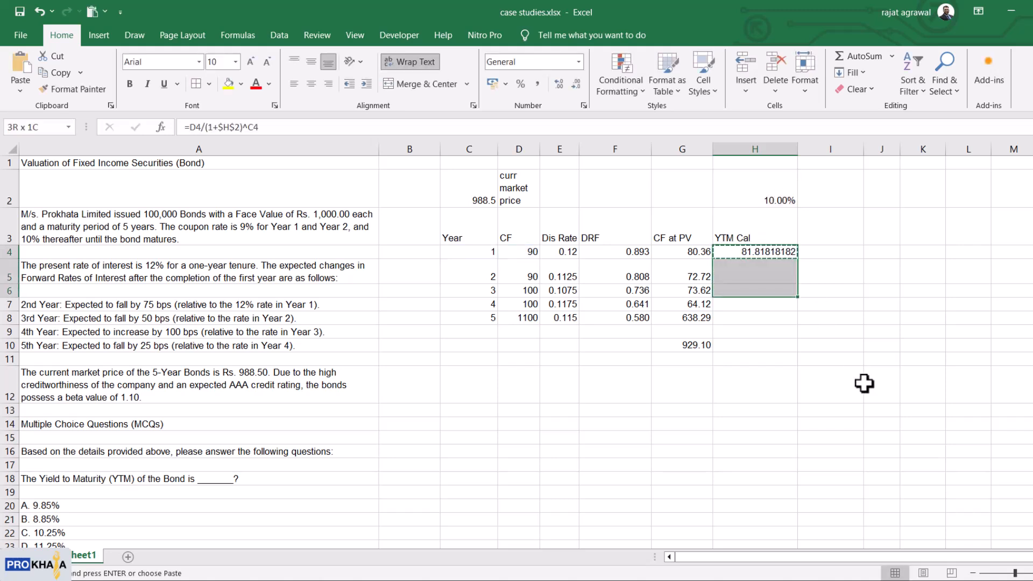
pyautogui.hotkey('ctrl', 'v')
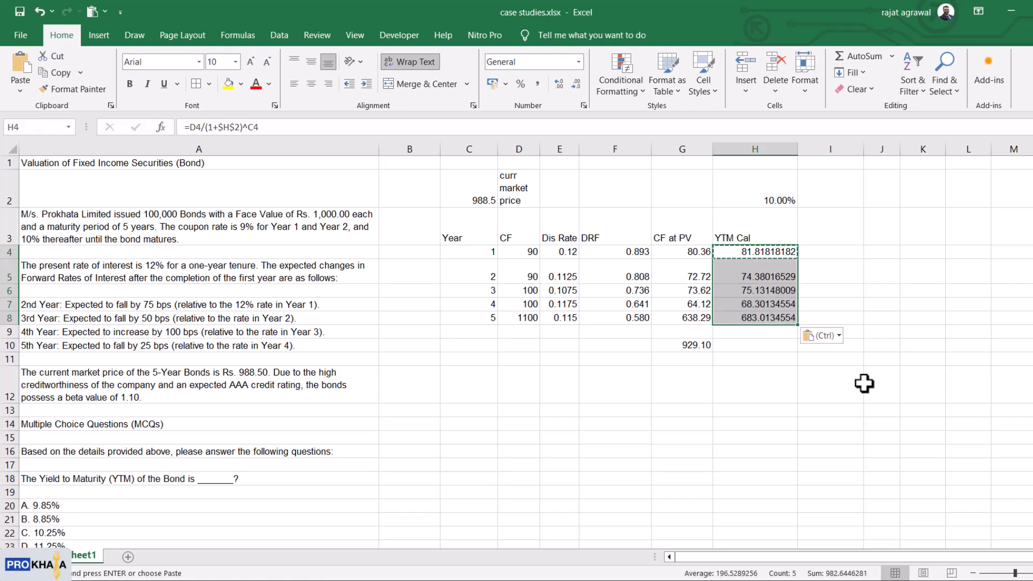
pyautogui.click(817, 300)
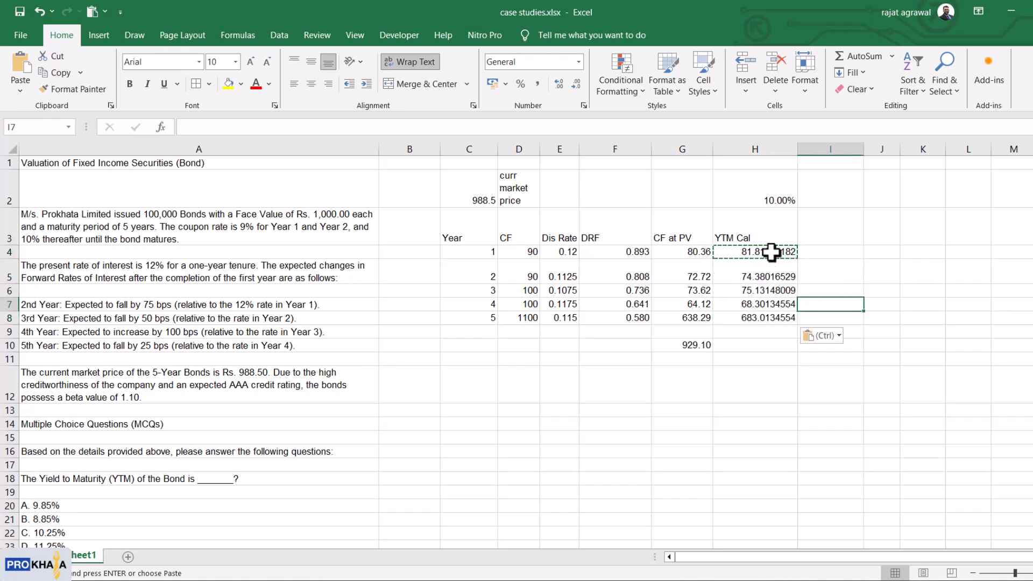
# Step: Total the YTM Cal column in H10 by copying the sum formula from G10
pyautogui.moveTo(772, 252); pyautogui.dragTo(768, 316)
pyautogui.click(702, 345)
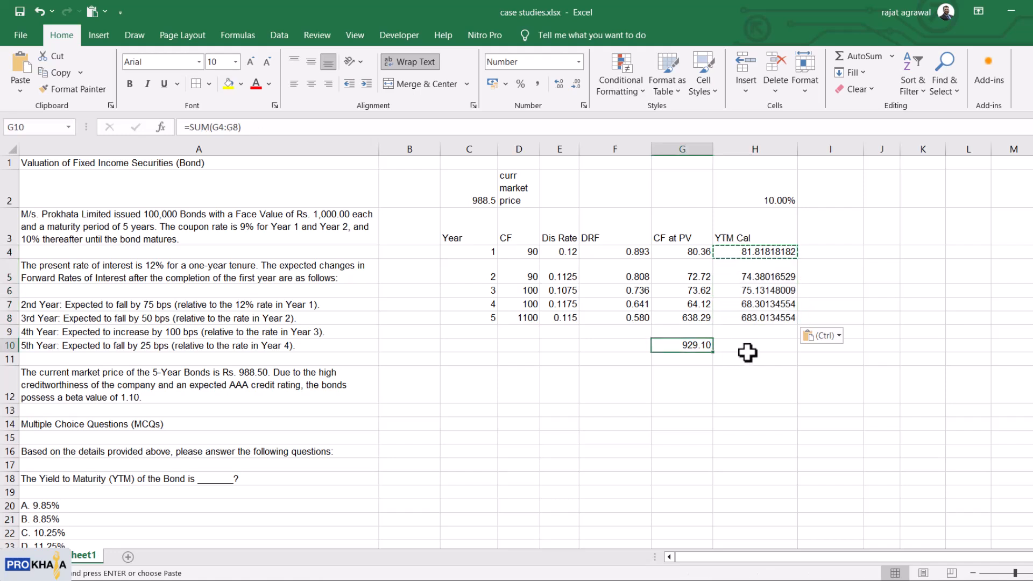
pyautogui.hotkey('ctrl', 'c')
pyautogui.click(752, 347)
pyautogui.hotkey('ctrl', 'v')
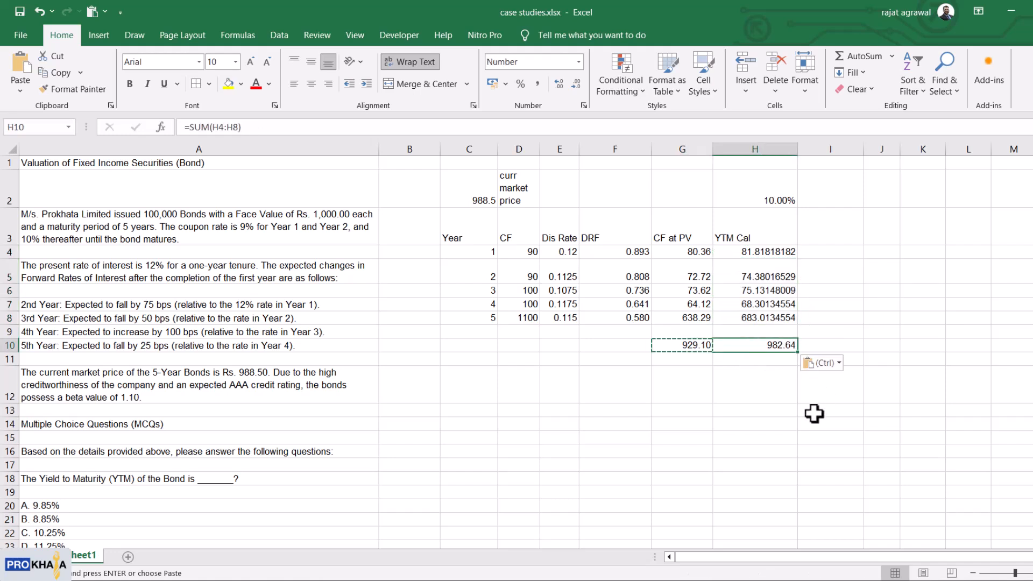
pyautogui.click(783, 424)
pyautogui.press('Escape')
# Step: Compare the YTM Cal total in H10 with the current market price in C2 and the trial rate in H2
pyautogui.click(776, 347)
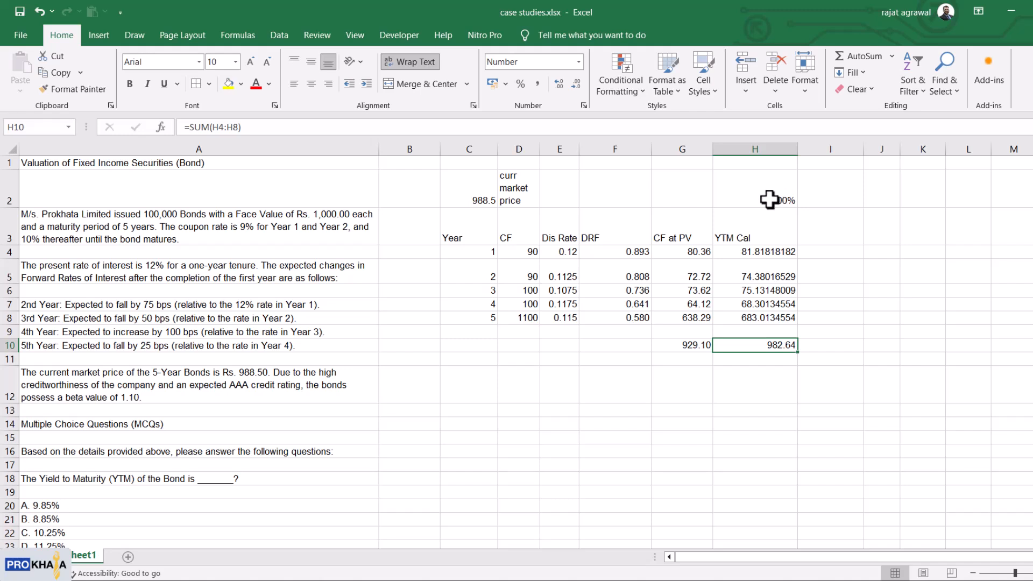
pyautogui.click(769, 200)
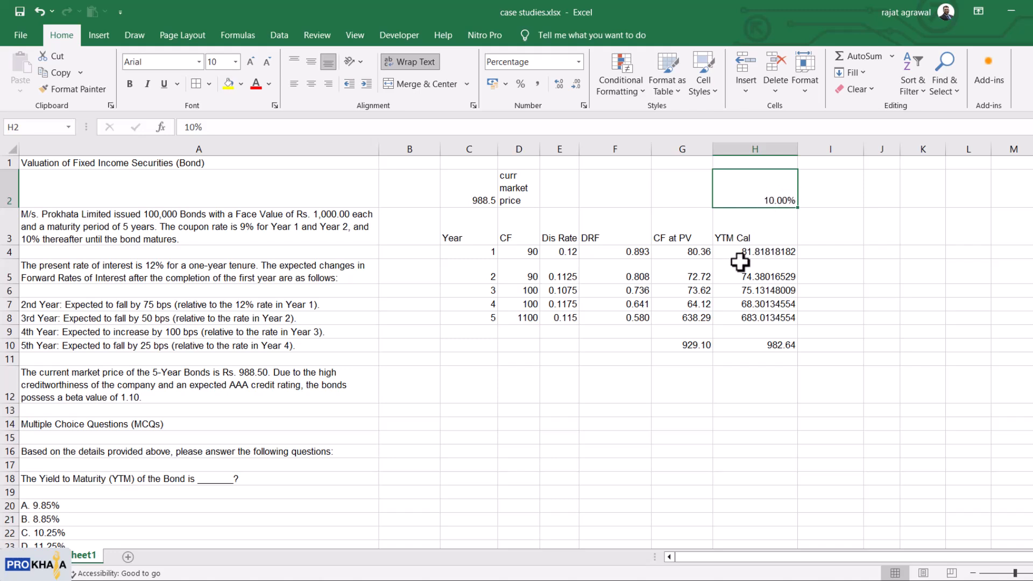
pyautogui.click(773, 345)
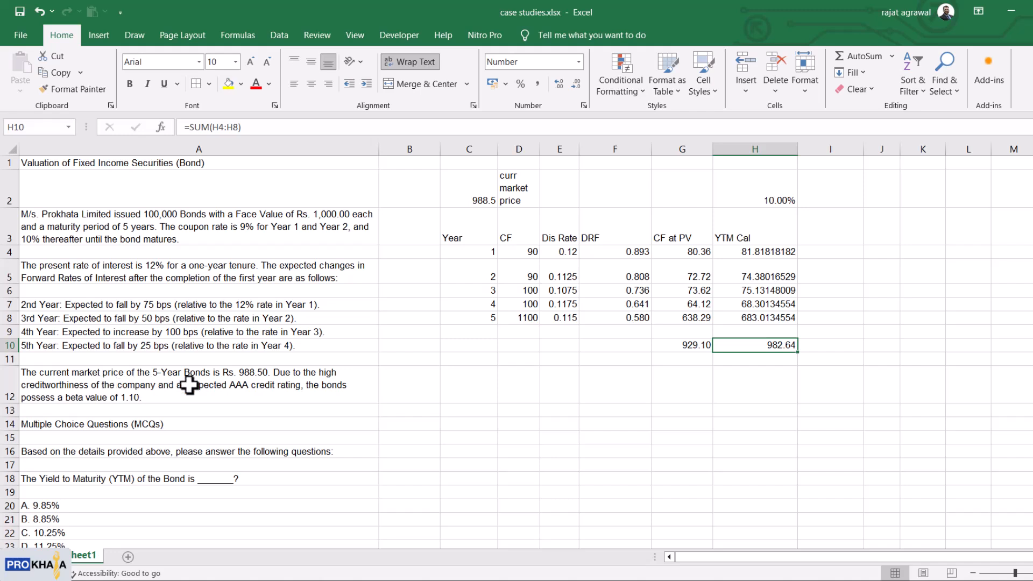
pyautogui.click(506, 203)
pyautogui.click(475, 205)
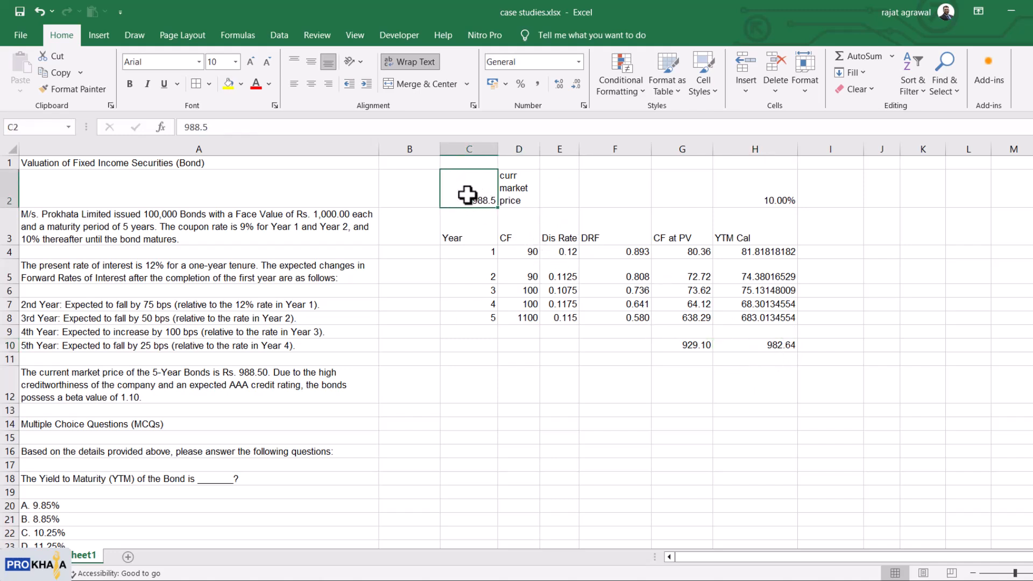
pyautogui.click(784, 347)
pyautogui.click(474, 197)
pyautogui.click(780, 347)
pyautogui.click(780, 198)
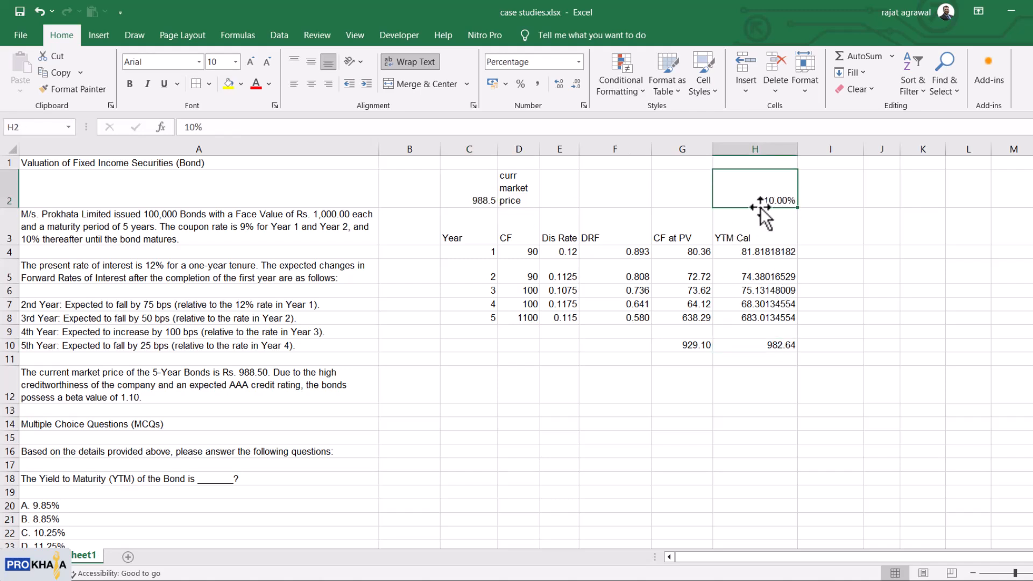
pyautogui.click(468, 196)
# Step: Run Goal Seek to bring H10 to 988.5 by changing cell H2, and accept the solution
pyautogui.click(733, 339)
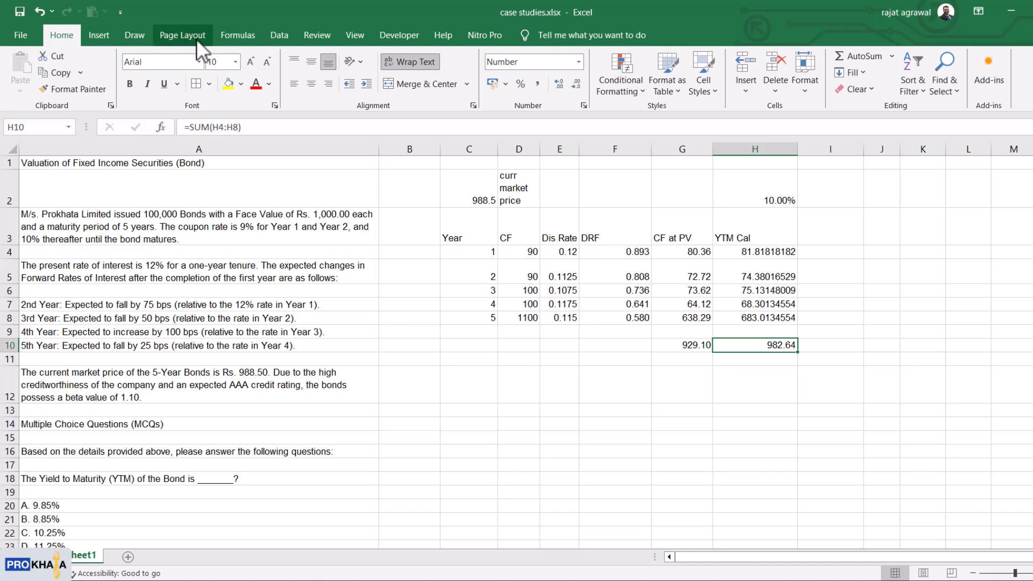
pyautogui.click(240, 34)
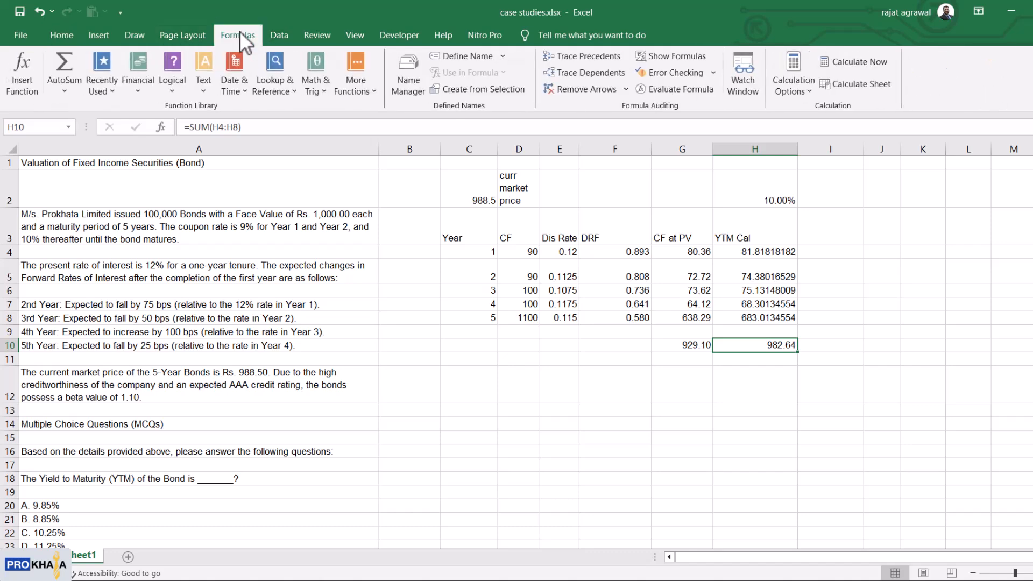
pyautogui.click(270, 34)
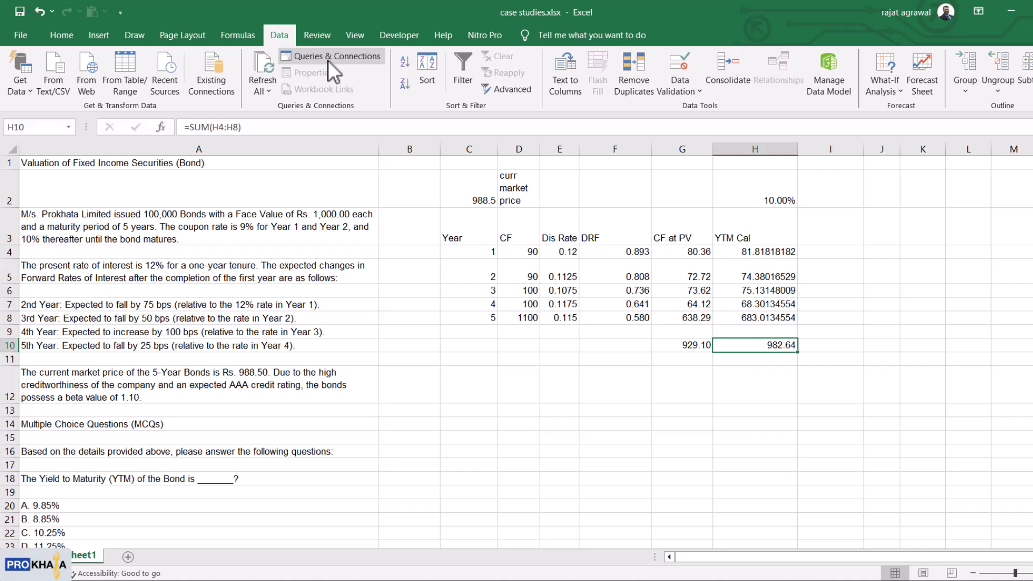
pyautogui.click(889, 94)
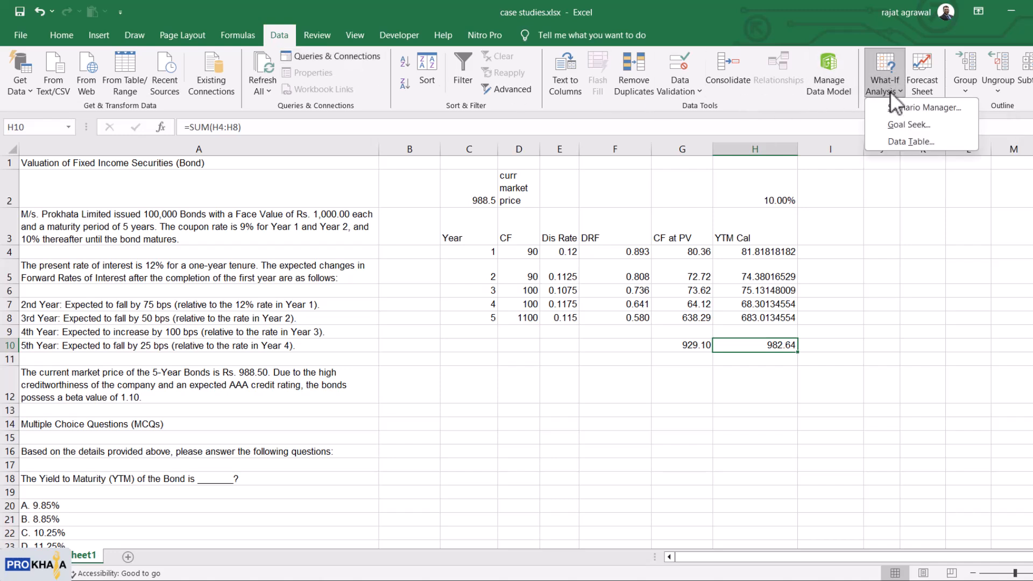
pyautogui.click(907, 126)
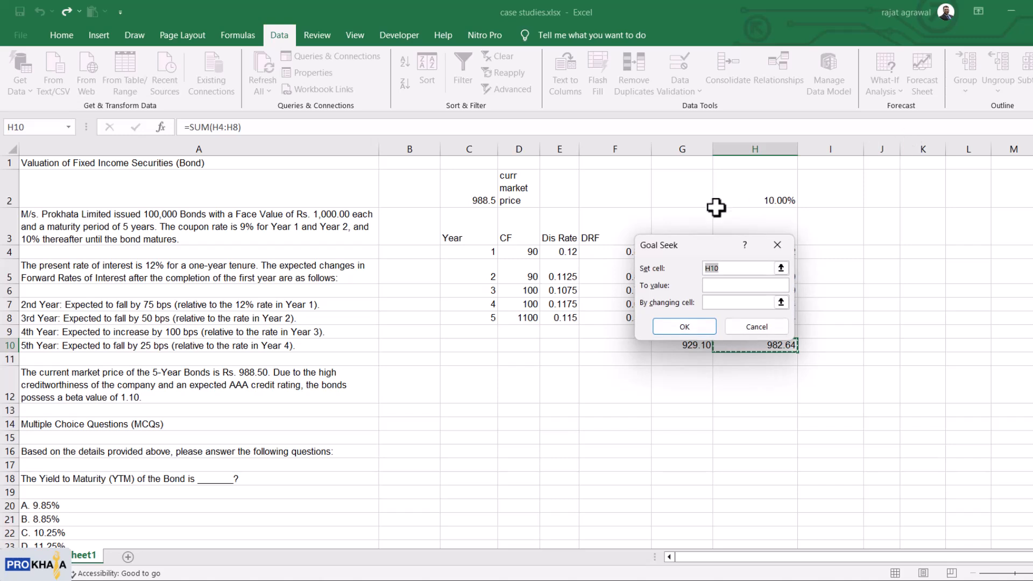
pyautogui.moveTo(687, 246); pyautogui.dragTo(892, 232)
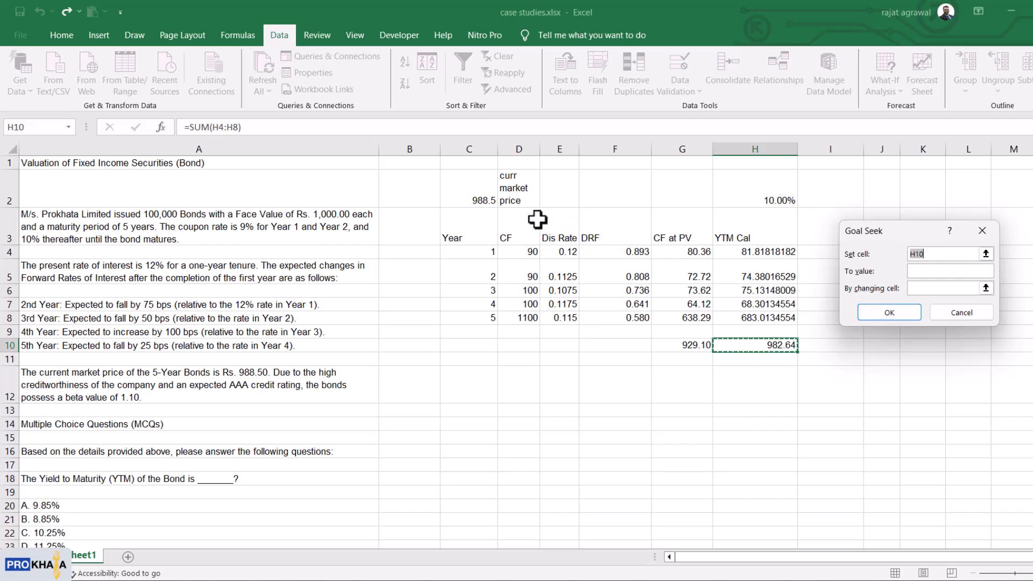
pyautogui.click(943, 273)
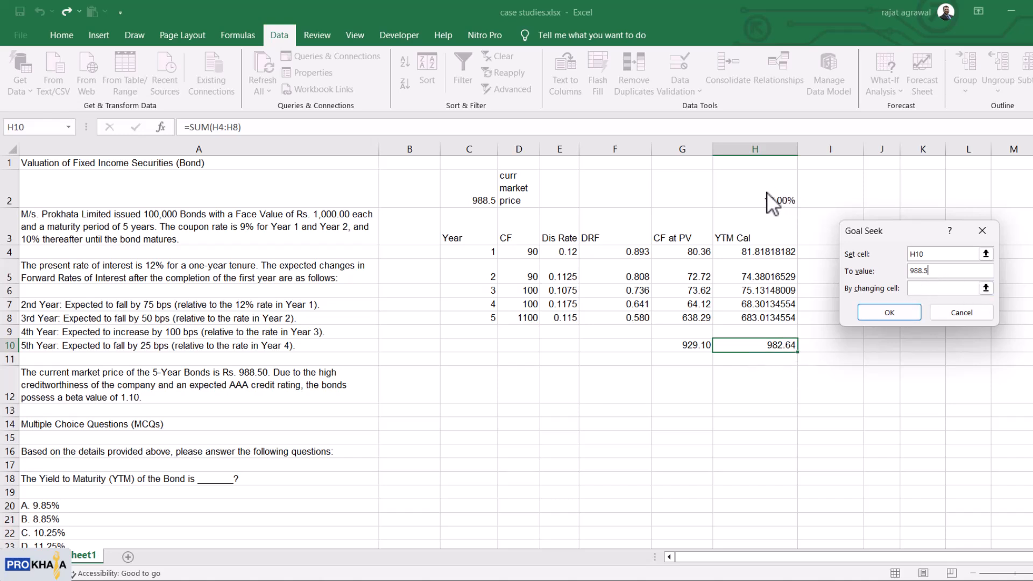
pyautogui.click(986, 289)
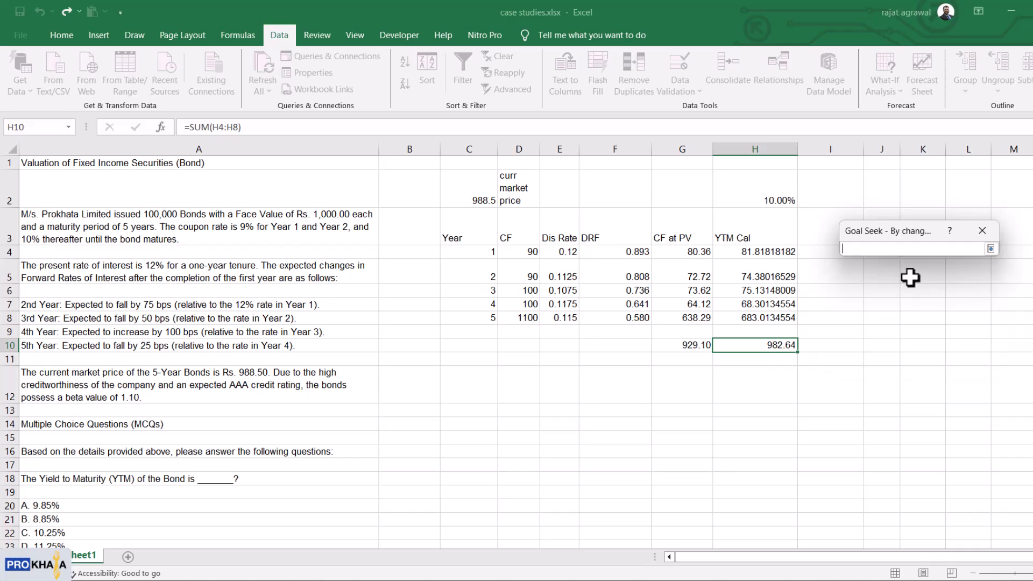
pyautogui.click(760, 195)
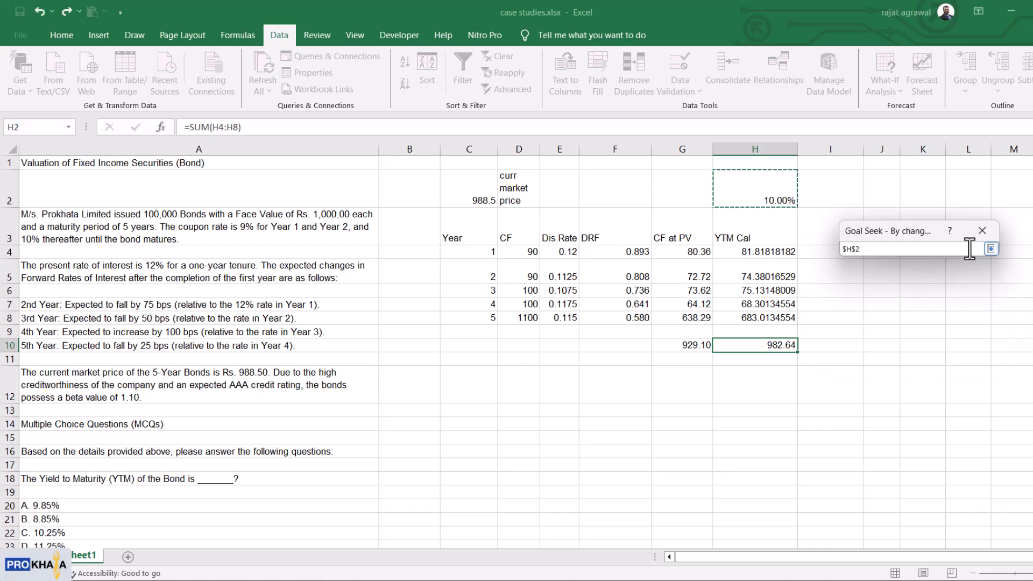
pyautogui.click(989, 249)
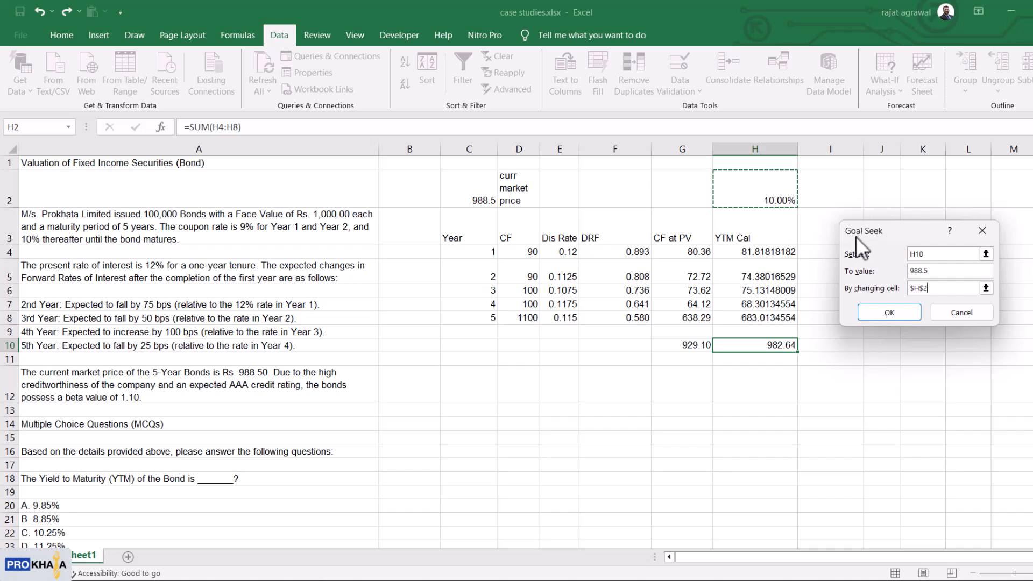
pyautogui.click(877, 311)
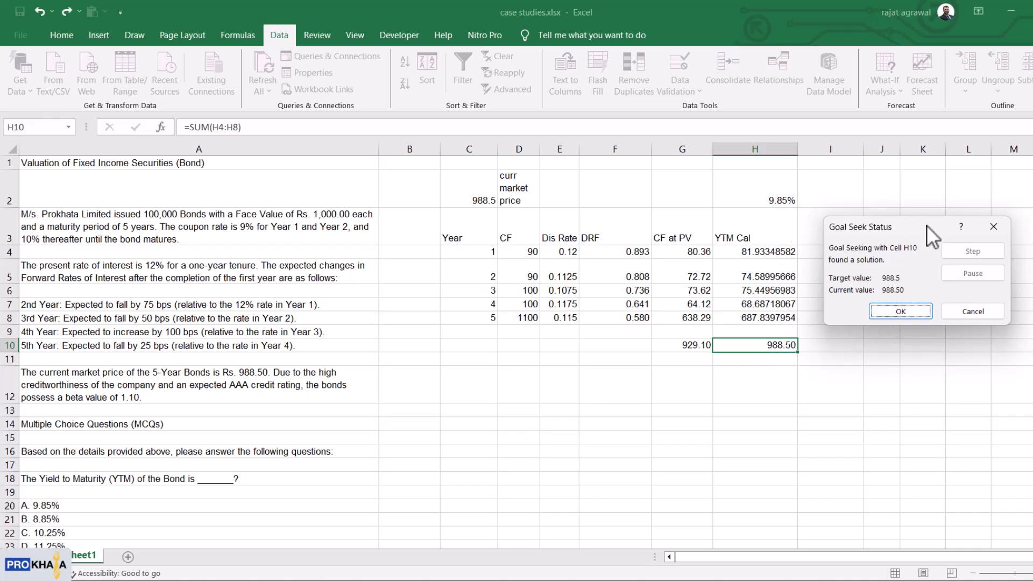
pyautogui.click(888, 310)
# Step: Check the solved rate in H2 against the answer options of the Yield to Maturity question
pyautogui.click(774, 201)
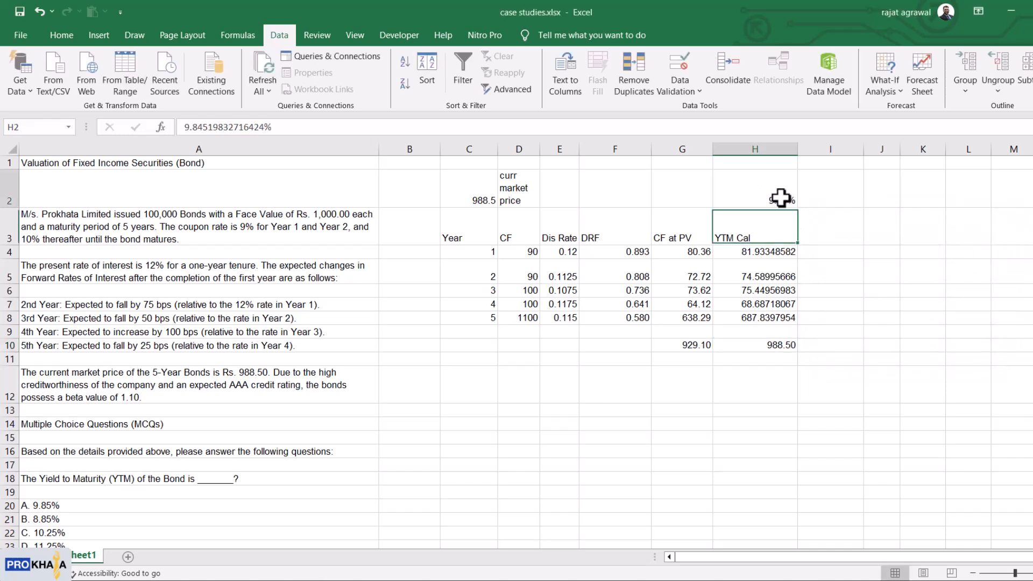
pyautogui.click(661, 396)
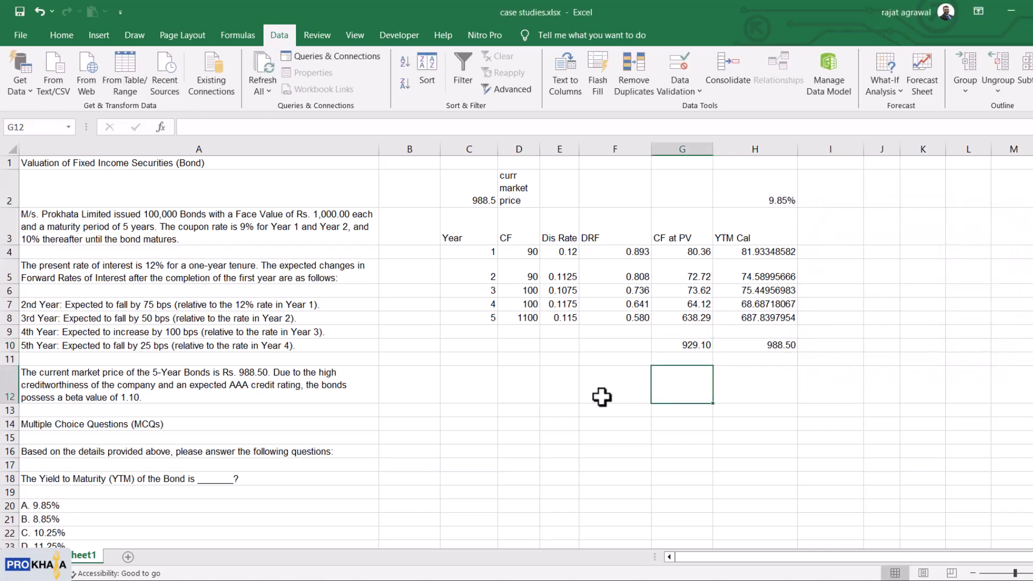
pyautogui.click(777, 198)
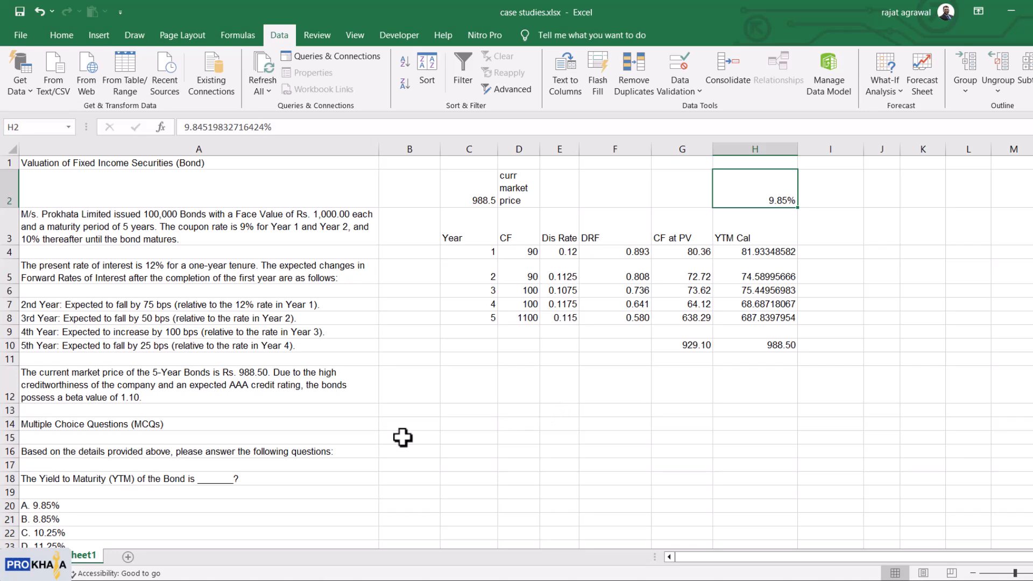
# Step: Review the answer options of the Yield to Maturity and Intrinsic Value questions, and read the Macaulay Duration question
pyautogui.scroll(-2, 402, 435)
pyautogui.click(38, 339)
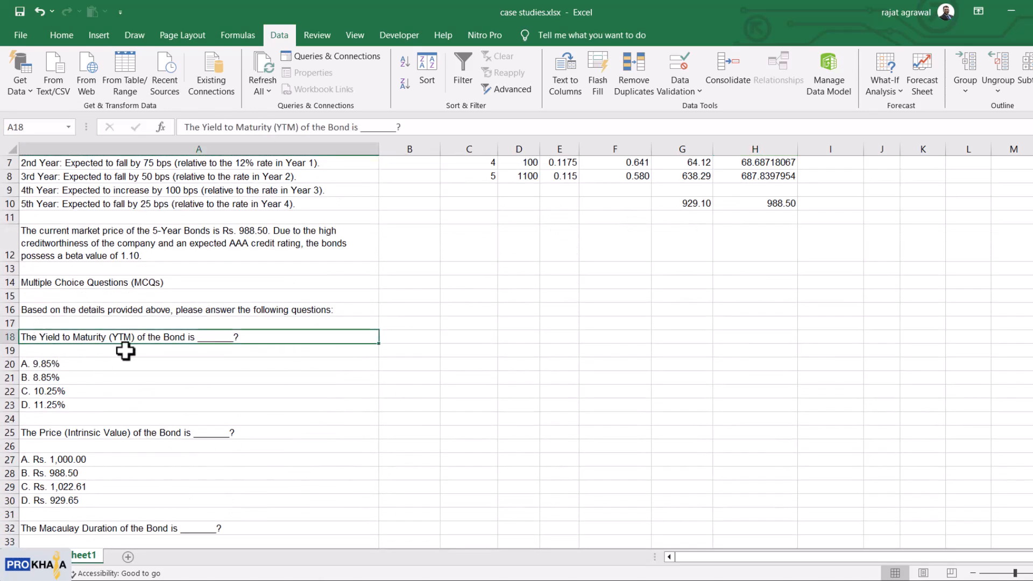
pyautogui.click(33, 366)
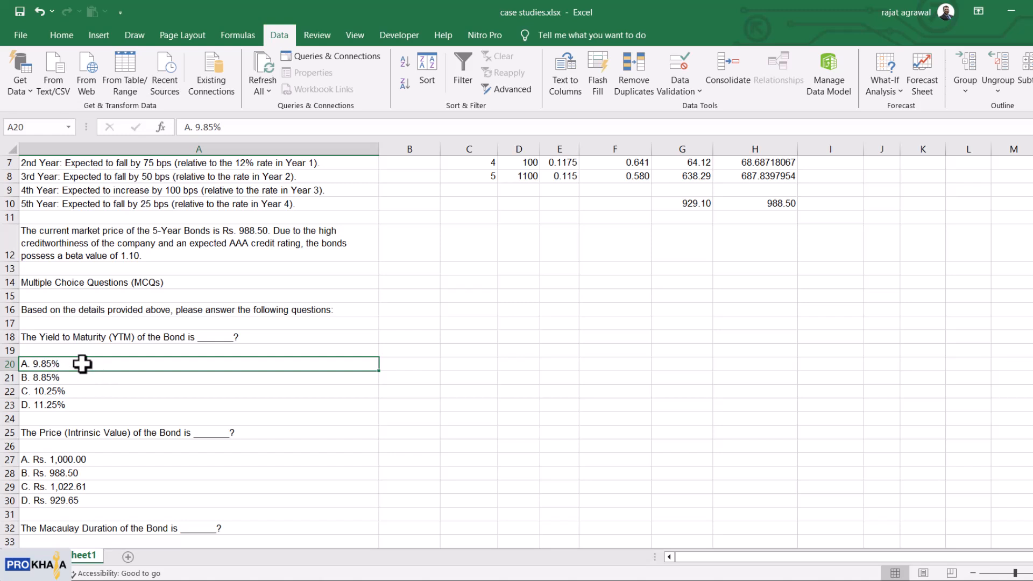
pyautogui.click(81, 387)
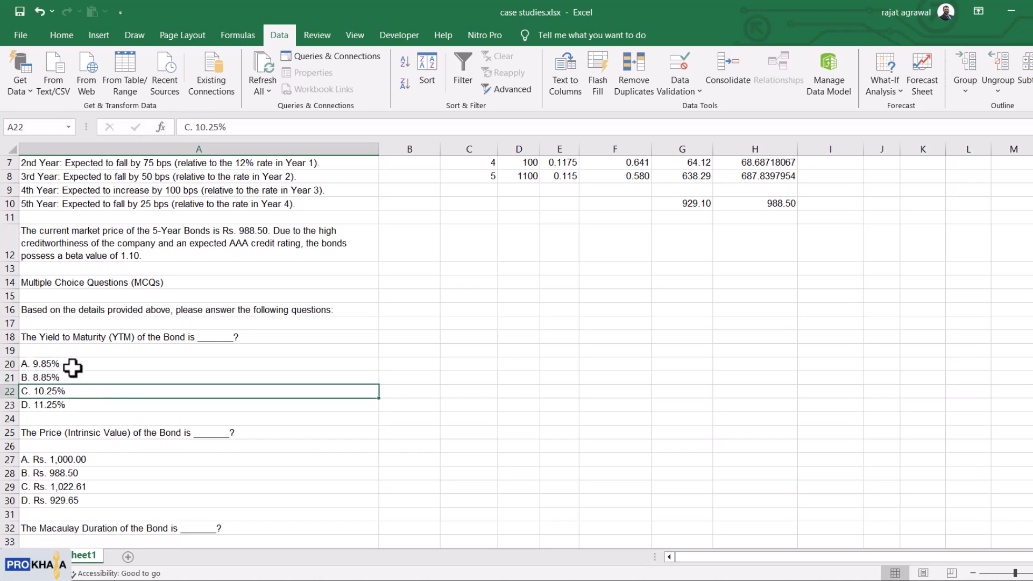
pyautogui.moveTo(76, 369); pyautogui.dragTo(73, 397)
pyautogui.click(102, 363)
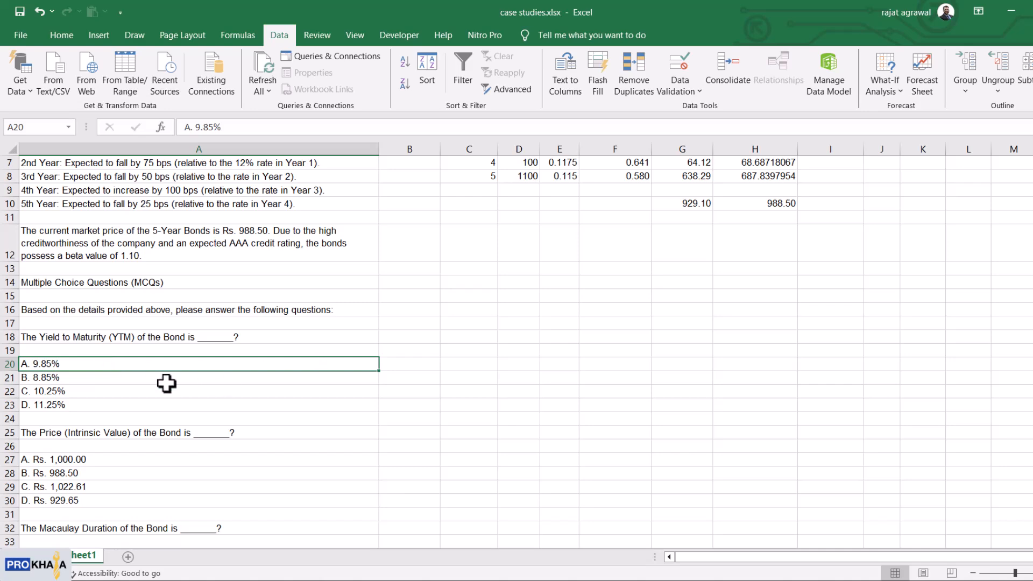
pyautogui.click(127, 430)
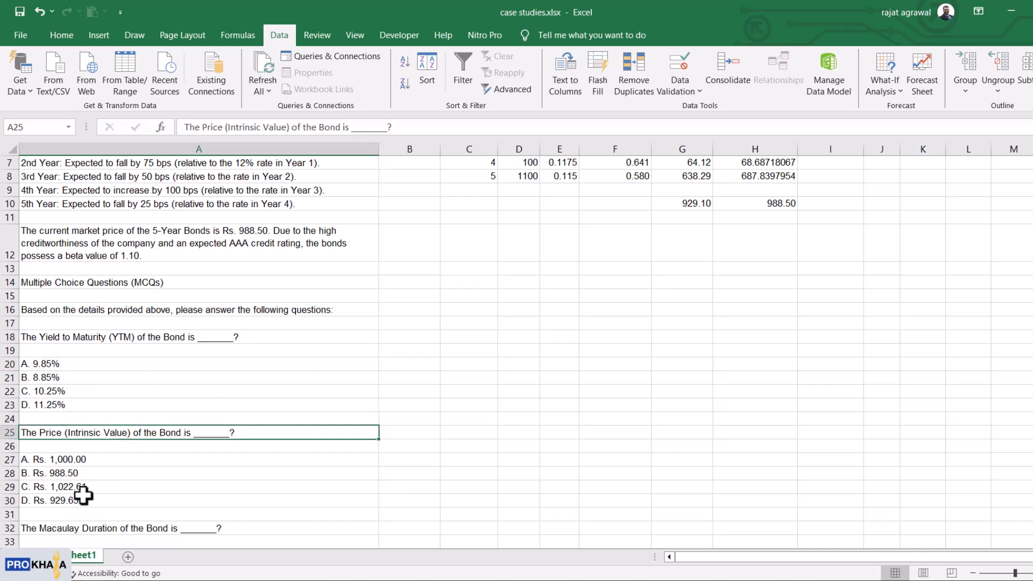
pyautogui.click(79, 501)
pyautogui.scroll(-1, 192, 497)
pyautogui.scroll(-2, 193, 497)
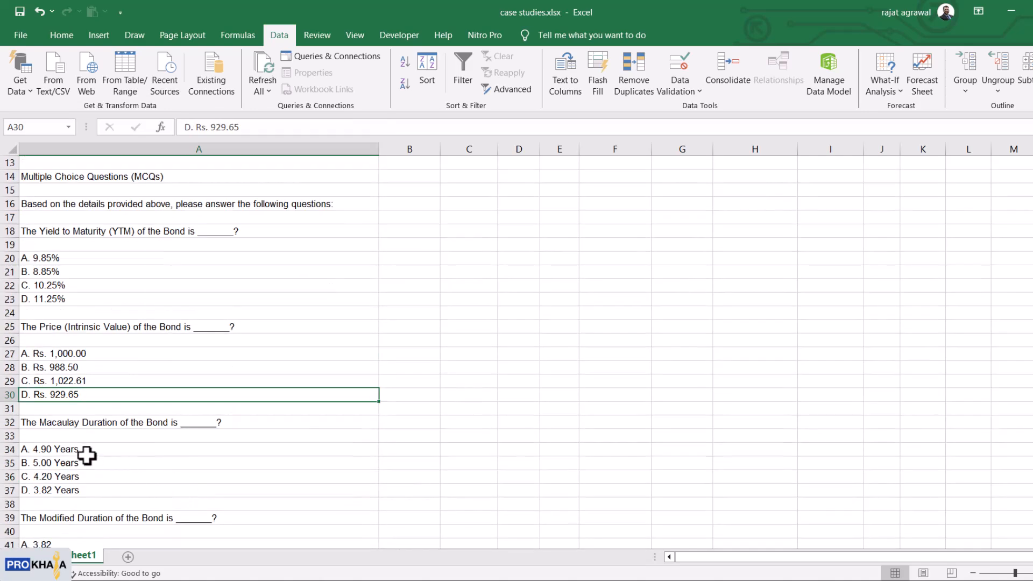
pyautogui.click(106, 426)
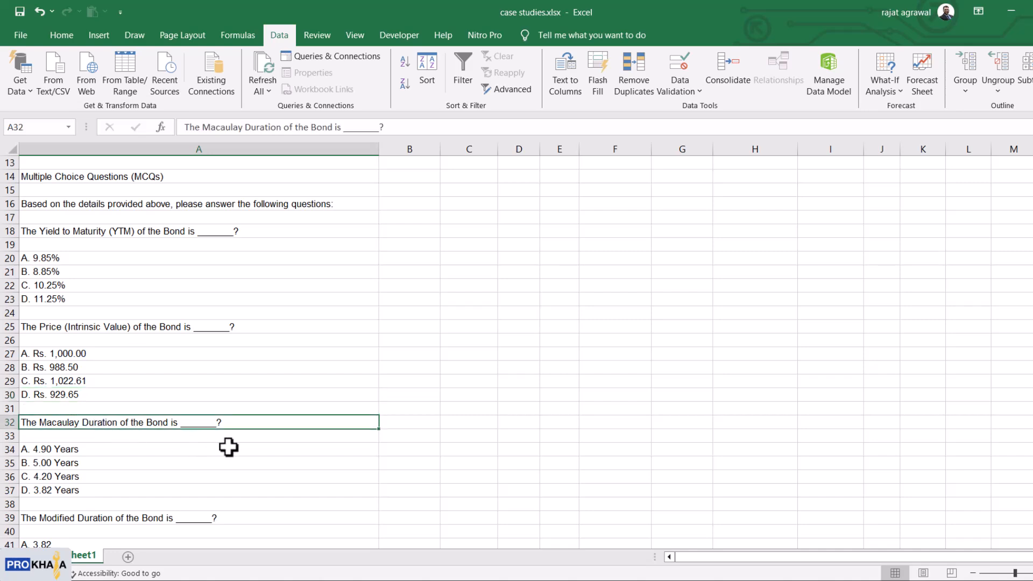
# Step: Head column I "weight" in I3 and enter =G4/$G$10 in I4 for the first year's present value weight
pyautogui.scroll(5, 692, 399)
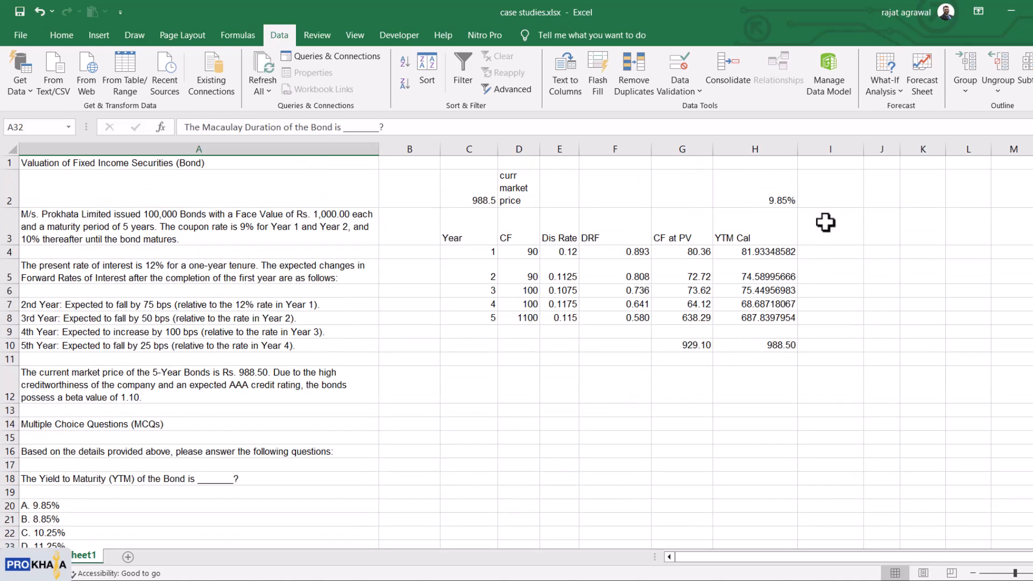
pyautogui.click(811, 231)
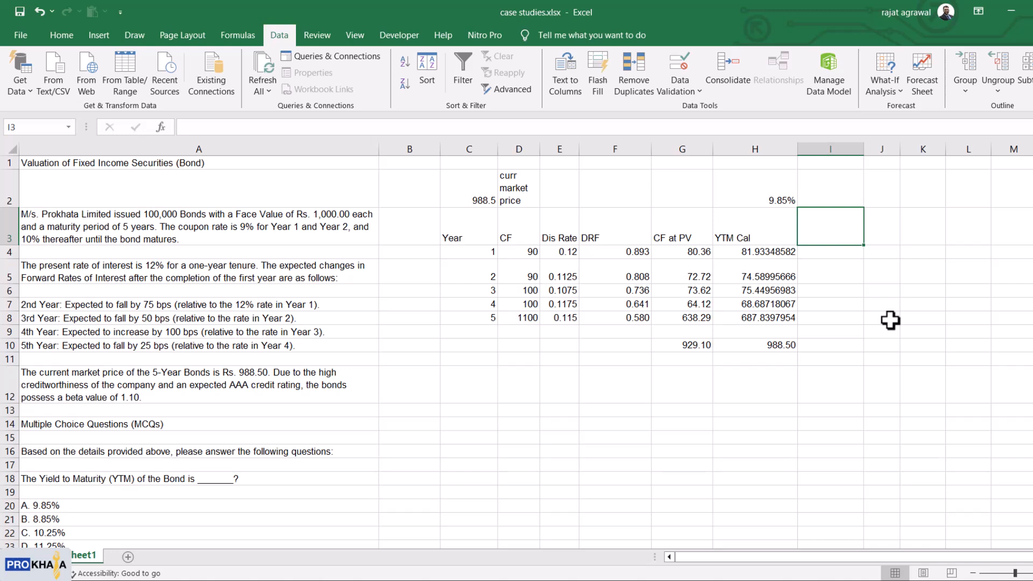
pyautogui.write('weight')
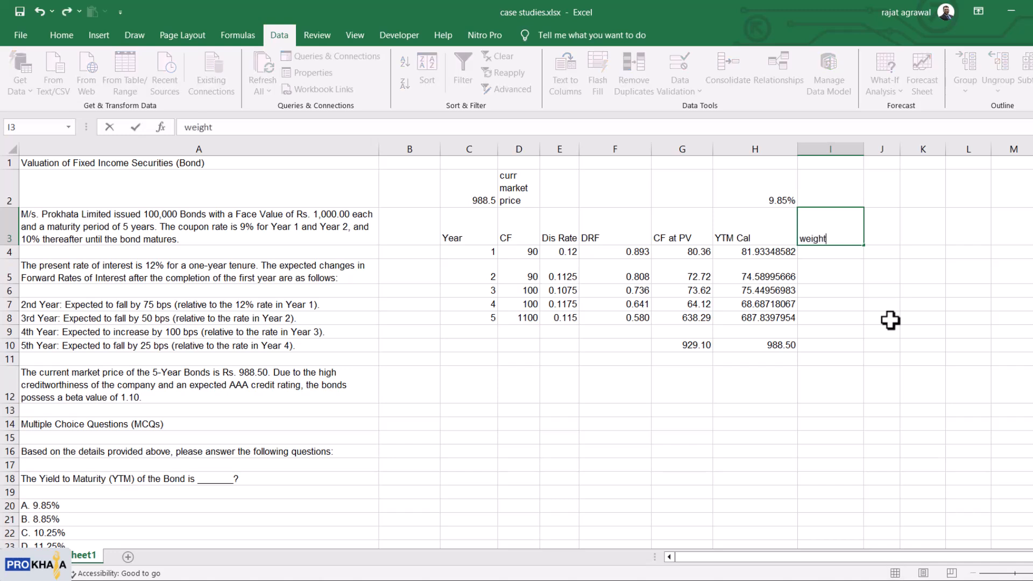
pyautogui.press('Return')
pyautogui.write('=')
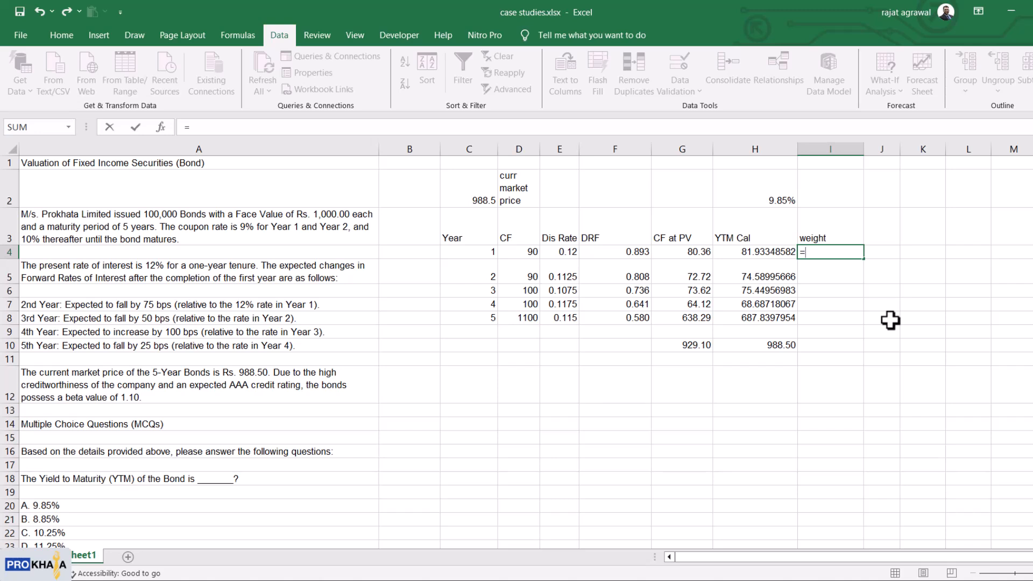
pyautogui.press('Left')
pyautogui.press('Left')
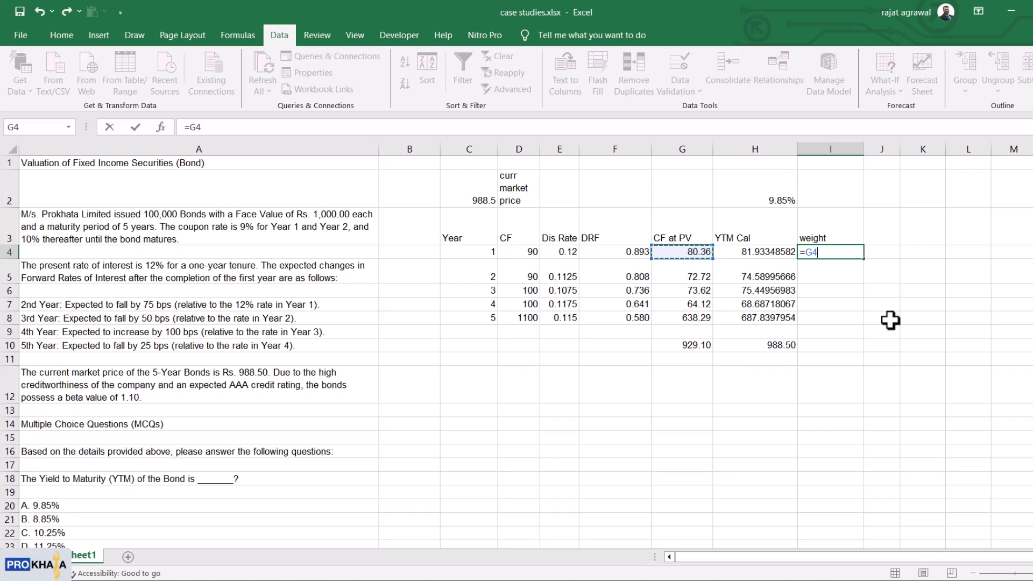
pyautogui.click(697, 347)
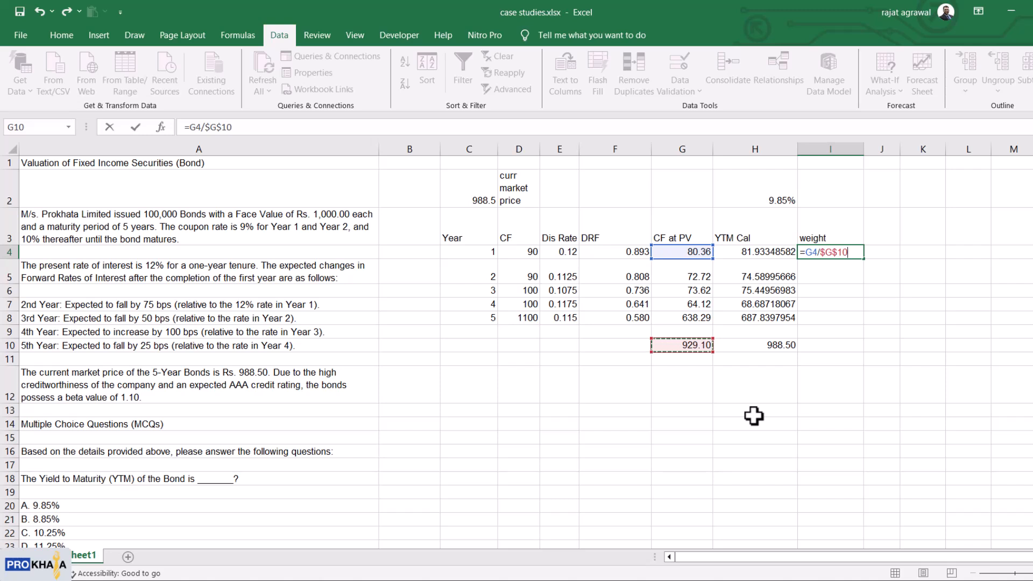
pyautogui.press('Return')
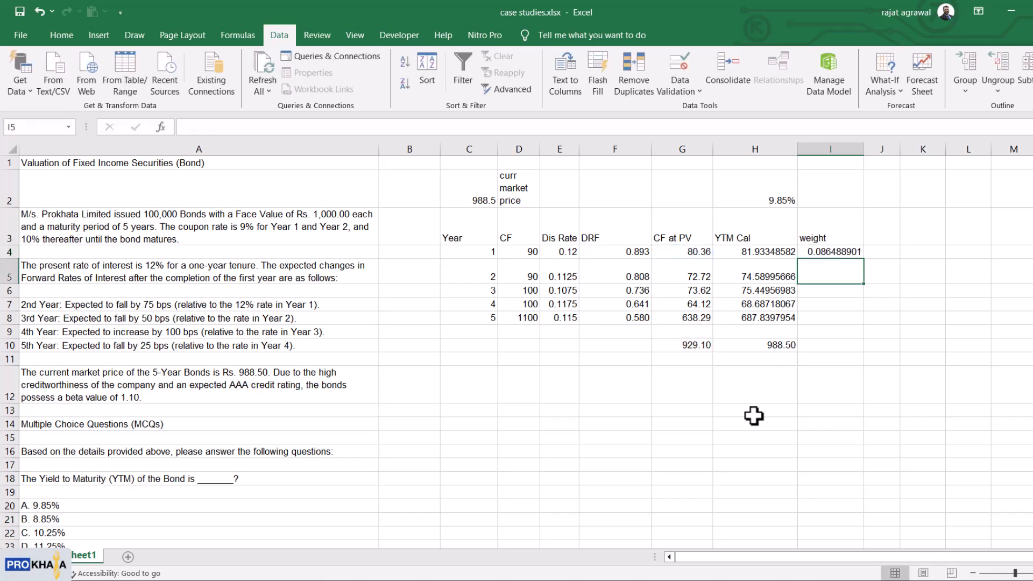
# Step: Copy the weight formula from I4 down to I8 for the remaining years
pyautogui.press('Up')
pyautogui.hotkey('ctrl', 'c')
pyautogui.hotkey('shift', 'Down')
pyautogui.hotkey('shift', 'Down')
pyautogui.hotkey('shift', 'Down')
pyautogui.hotkey('shift', 'Down')
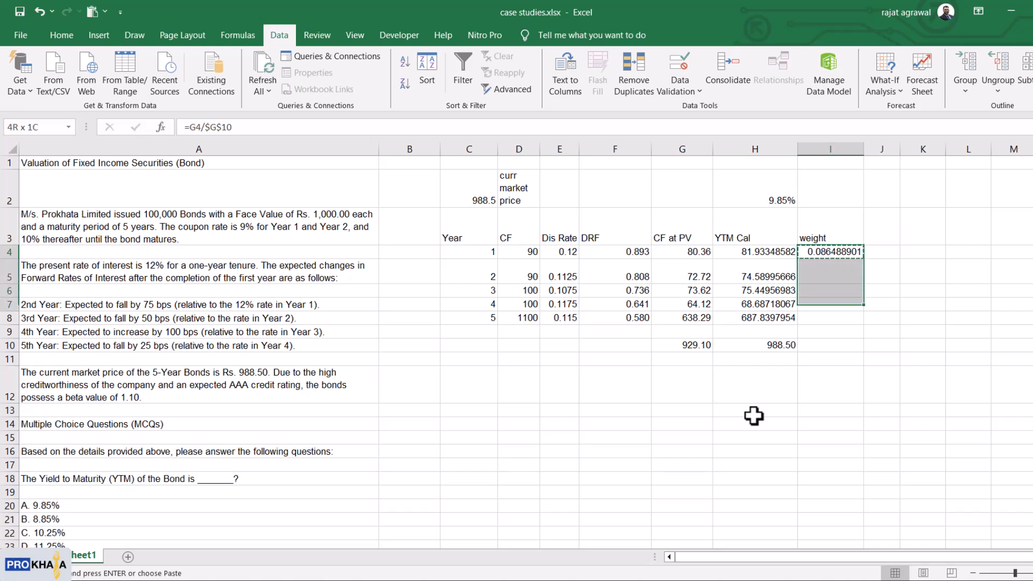
pyautogui.hotkey('ctrl', 'v')
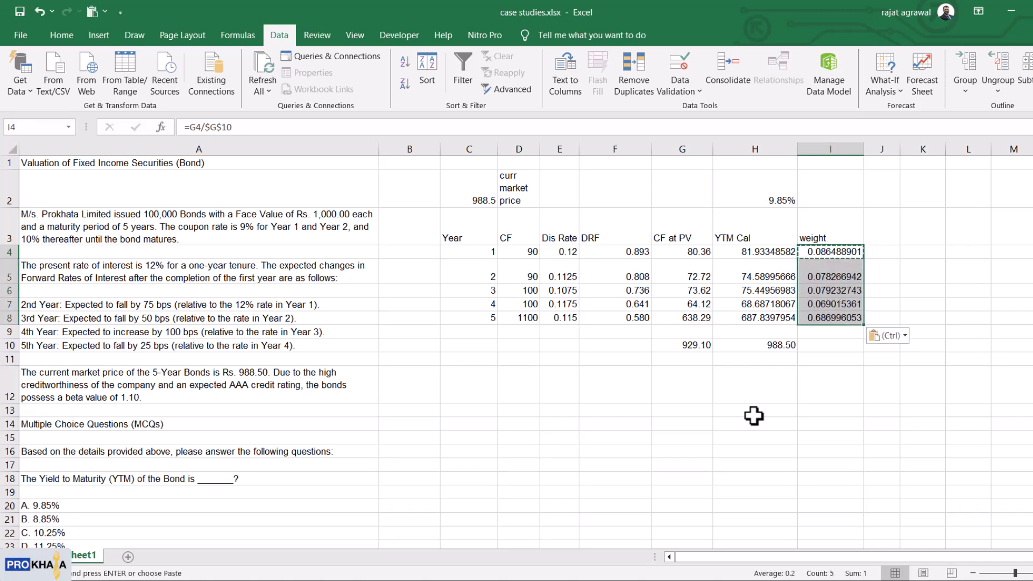
pyautogui.hotkey('shift', 'Up')
pyautogui.hotkey('shift', 'Up')
pyautogui.hotkey('shift', 'Up')
pyautogui.hotkey('shift', 'Up')
pyautogui.press('Escape')
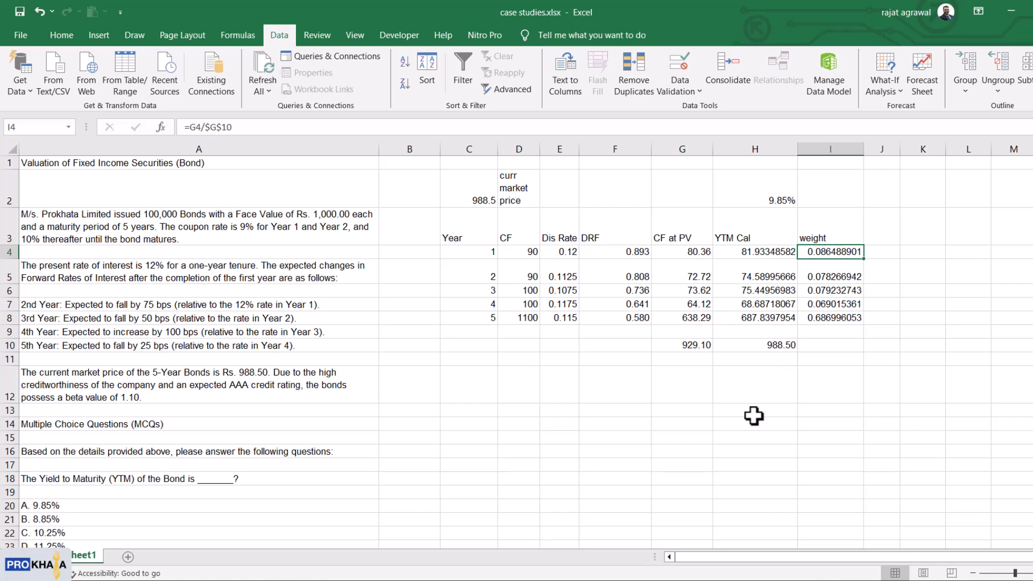
# Step: Add the heading "weight * time" in J3, next to the weight column
pyautogui.press('Right')
pyautogui.press('Up')
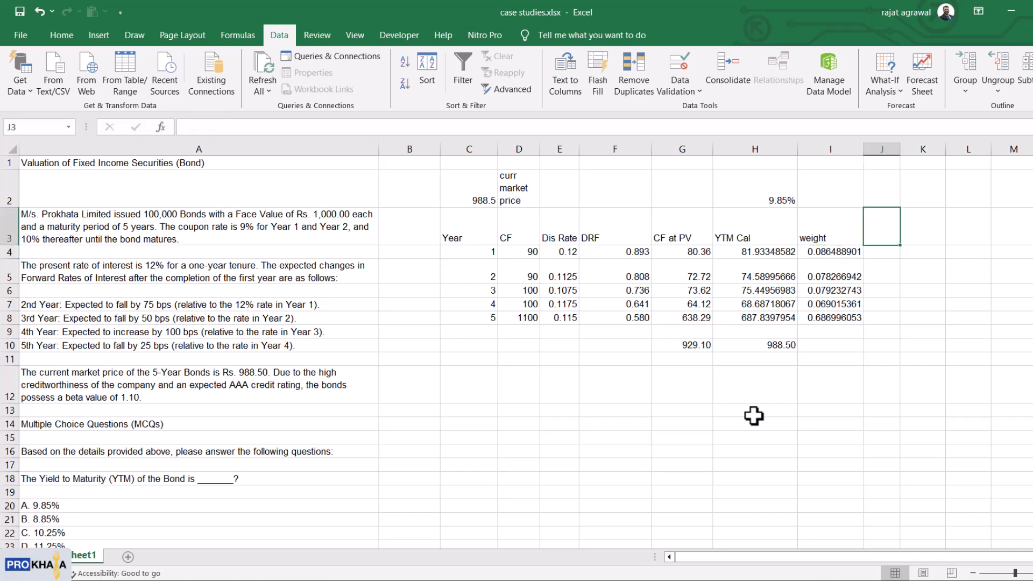
pyautogui.write('we')
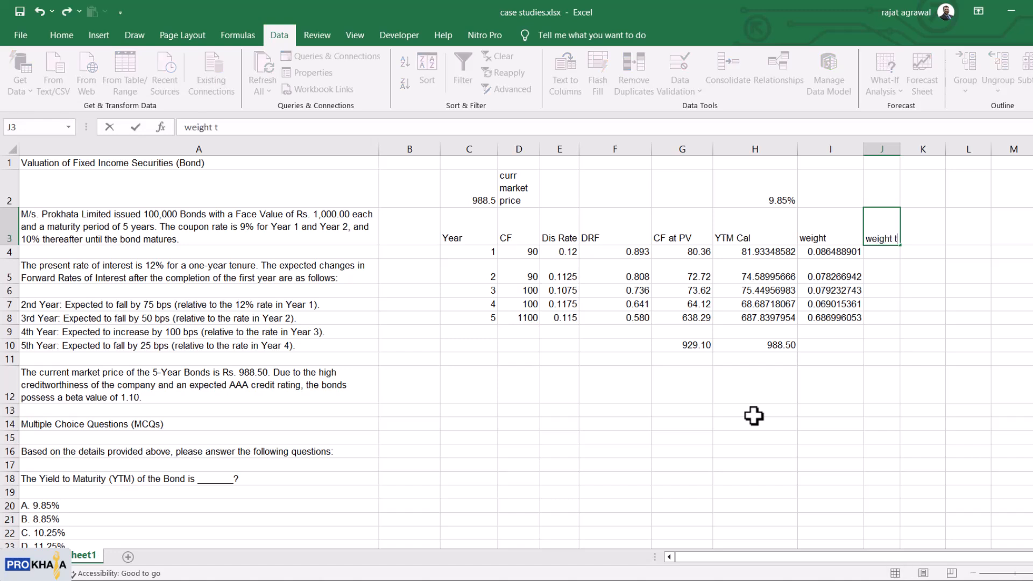
pyautogui.write('ight * time')
pyautogui.press('Return')
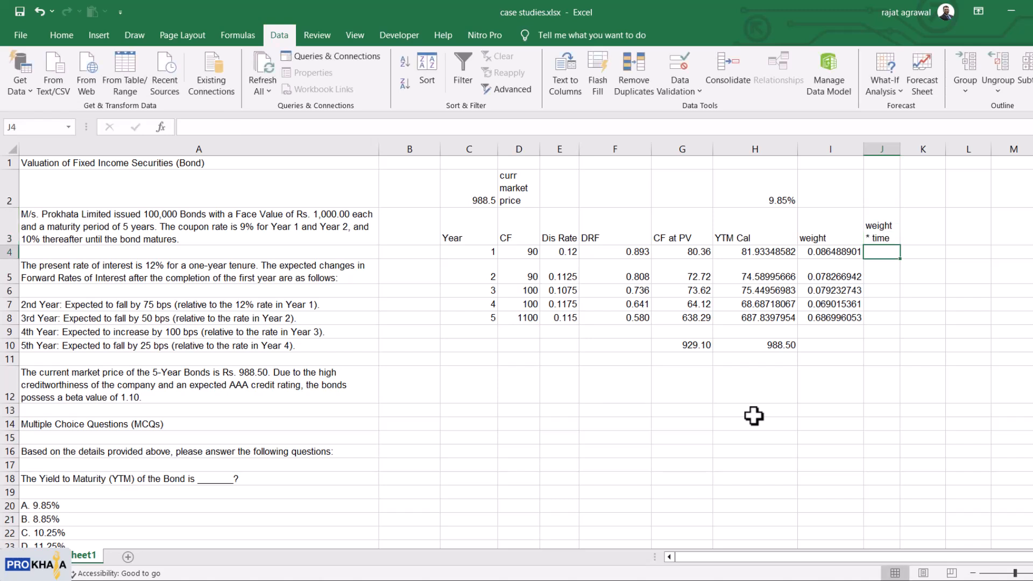
# Step: Enter =I4*C4 in J4 to multiply the first year's weight by its year number
pyautogui.write('=')
pyautogui.press('Left')
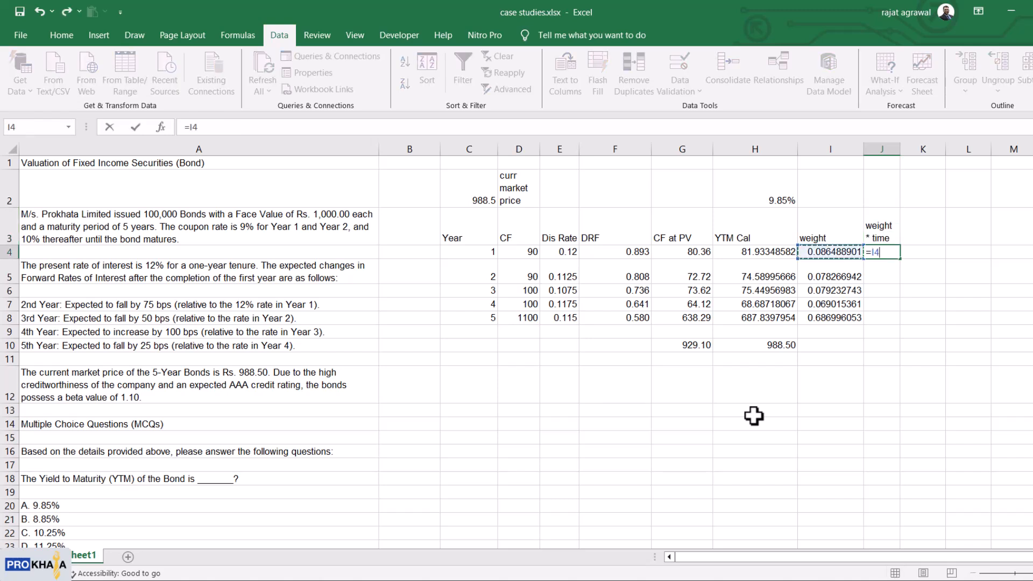
pyautogui.write('*')
pyautogui.press('Left')
pyautogui.press('Left')
pyautogui.press('Left')
pyautogui.press('Left')
pyautogui.press('Left')
pyautogui.press('Left')
pyautogui.press('Left')
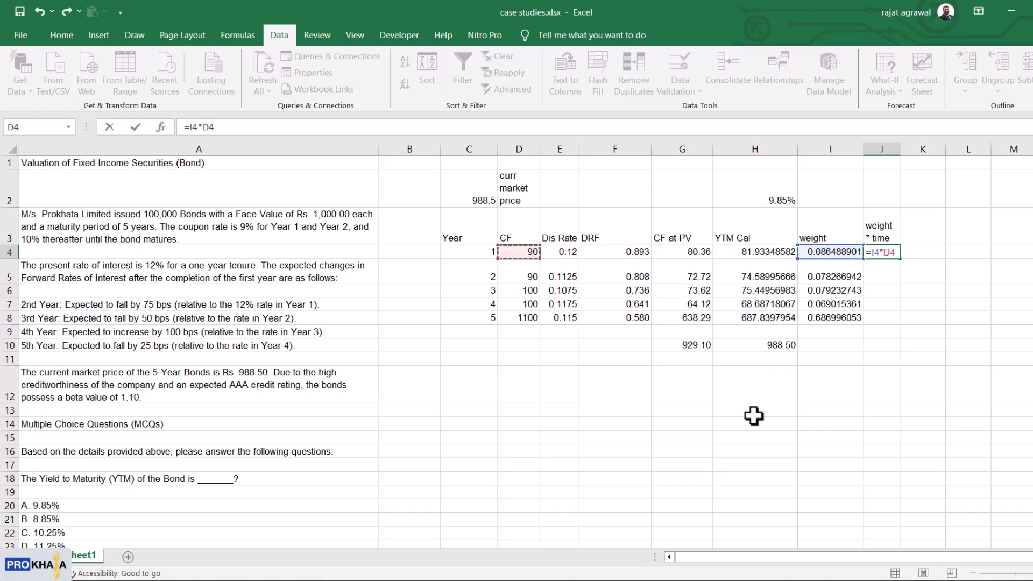
pyautogui.press('Return')
# Step: Copy the weight * time formula from J4 down to J8
pyautogui.press('Up')
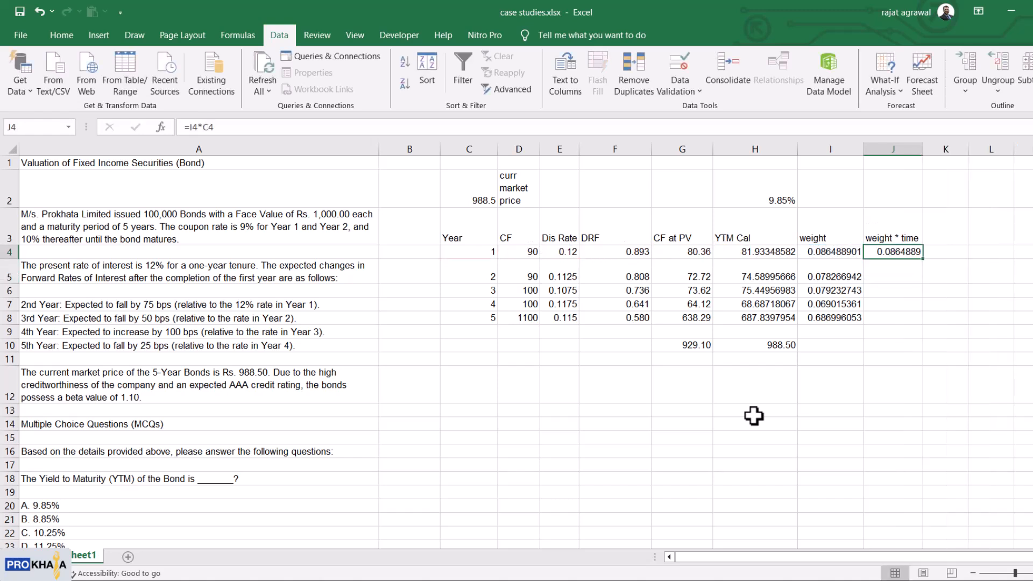
pyautogui.hotkey('ctrl', 'c')
pyautogui.hotkey('shift', 'Down')
pyautogui.hotkey('shift', 'Down')
pyautogui.hotkey('shift', 'Down')
pyautogui.hotkey('shift', 'Down')
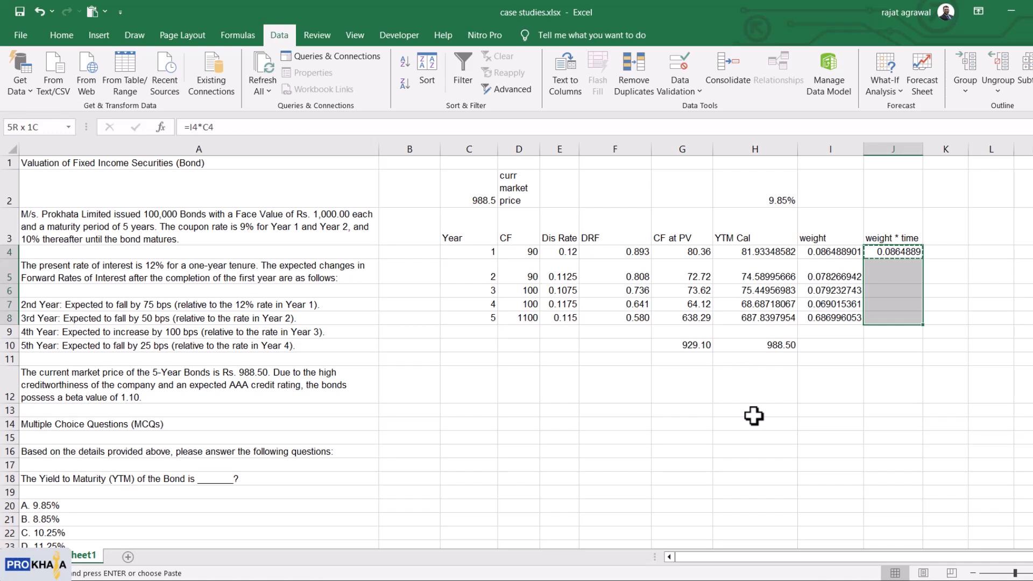
pyautogui.hotkey('ctrl', 'v')
pyautogui.press('Down')
pyautogui.press('Down')
pyautogui.press('Down')
pyautogui.press('Down')
pyautogui.press('Down')
pyautogui.press('Down')
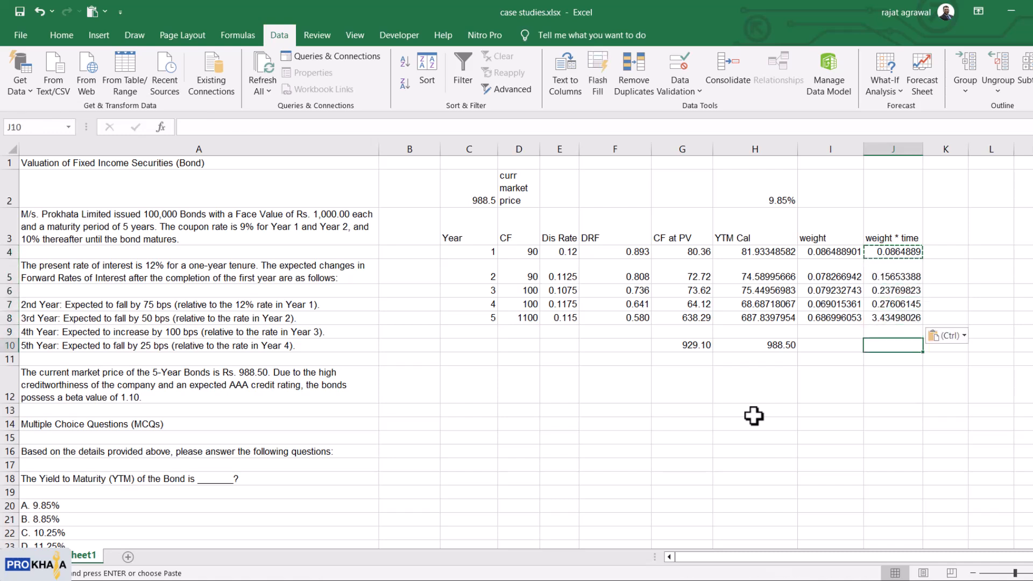
pyautogui.write('=')
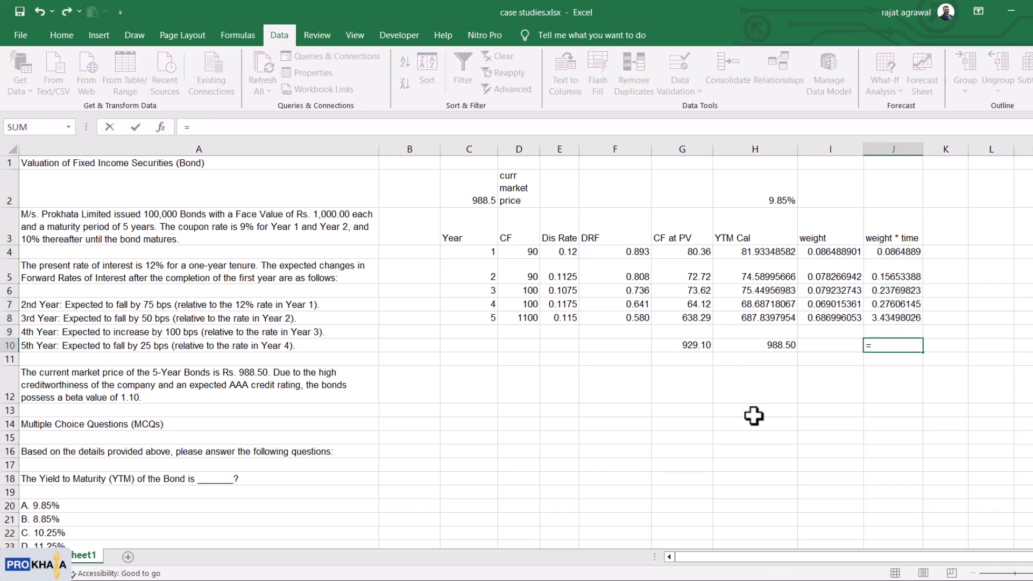
pyautogui.write('sum')
pyautogui.press('Tab')
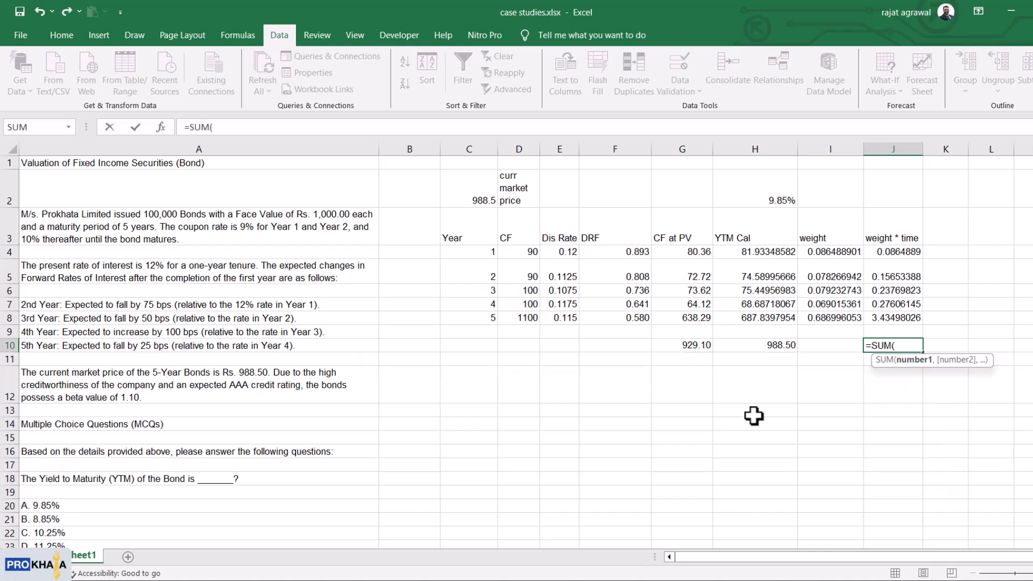
pyautogui.press('Escape')
pyautogui.press('Up')
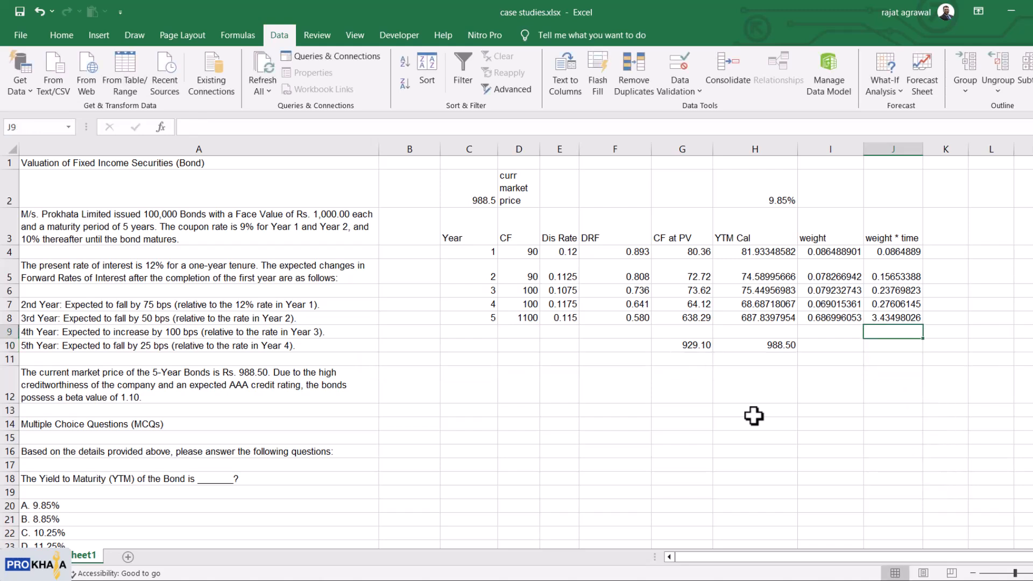
pyautogui.press('Up')
pyautogui.press('Down')
pyautogui.write('-')
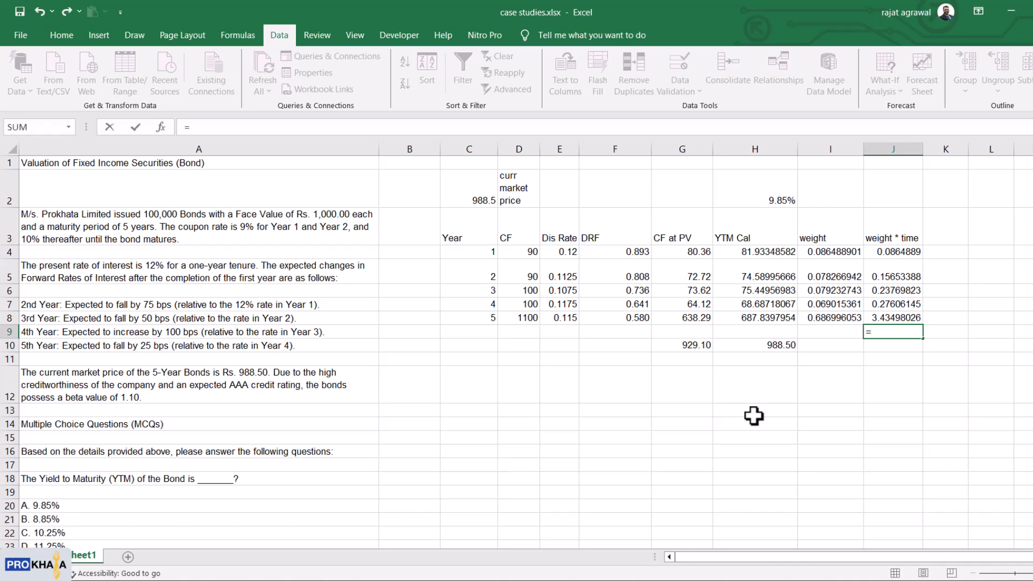
pyautogui.write('s')
pyautogui.press('Escape')
pyautogui.press('Escape')
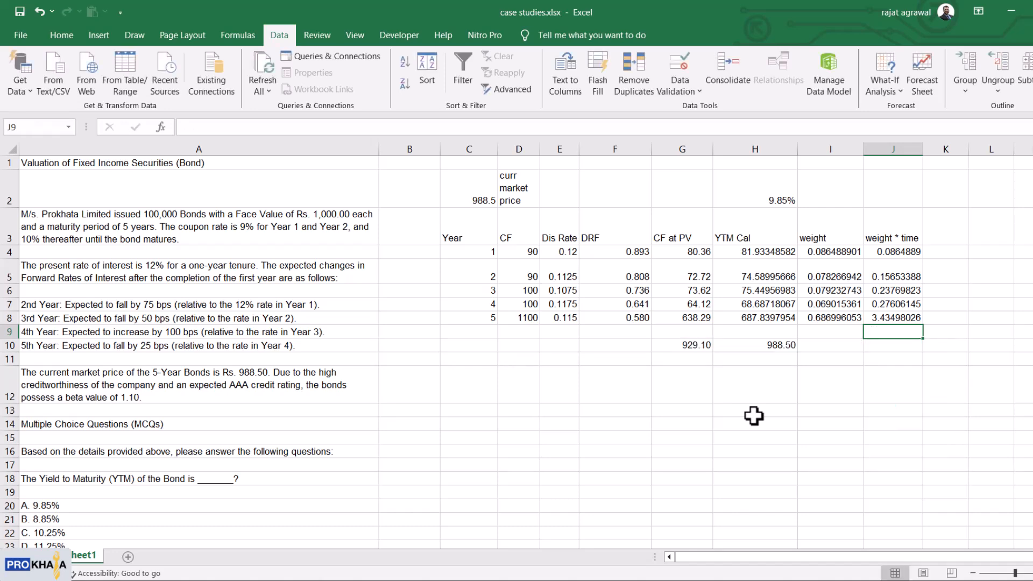
# Step: Total the weight * time column in J10 with =SUM(J4:J8)
pyautogui.press('Down')
pyautogui.write('=sum')
pyautogui.press('Tab')
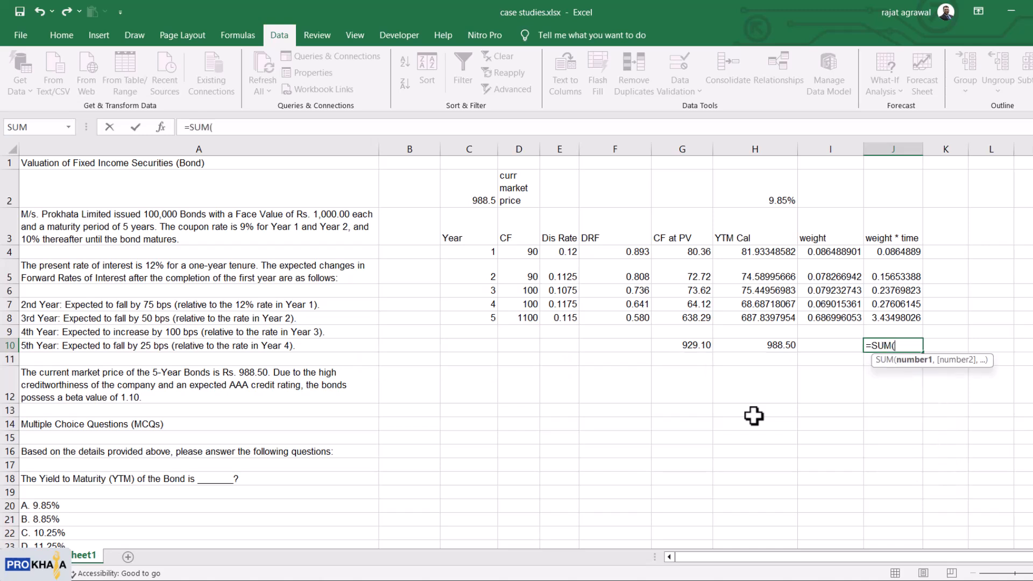
pyautogui.press('Up')
pyautogui.press('Up')
pyautogui.hotkey('shift', 'Up')
pyautogui.hotkey('shift', 'Up')
pyautogui.hotkey('shift', 'Up')
pyautogui.hotkey('shift', 'Up')
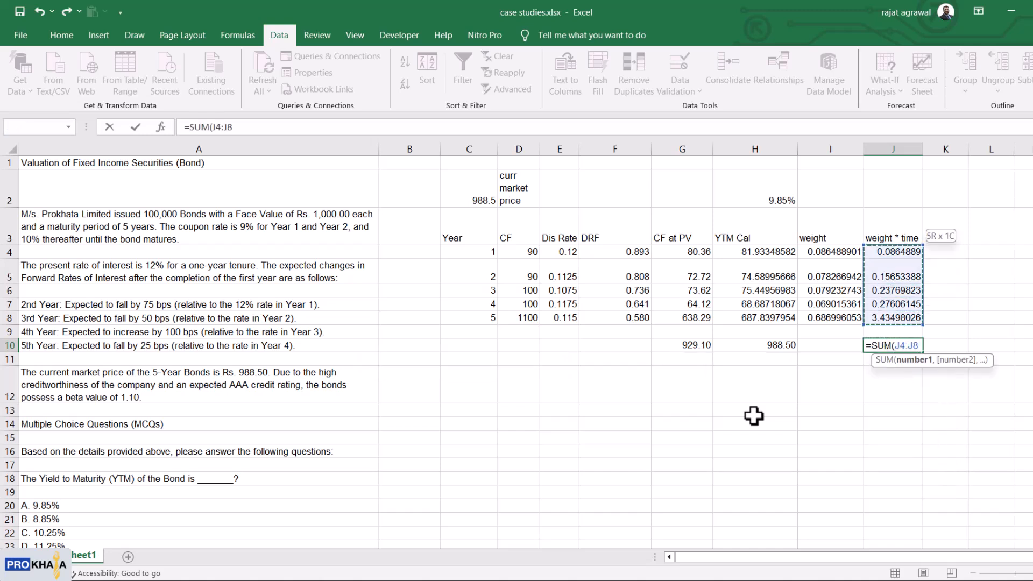
pyautogui.press('Return')
pyautogui.press('Up')
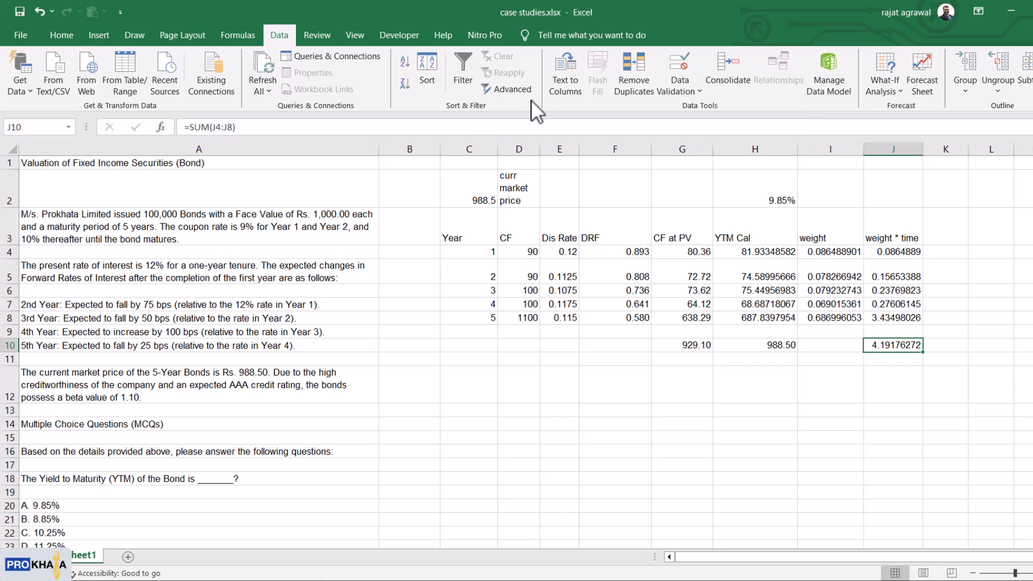
# Step: Mark option "C. 4.20 Years" in bold as the answer to the Macaulay Duration question
pyautogui.scroll(-5, 138, 434)
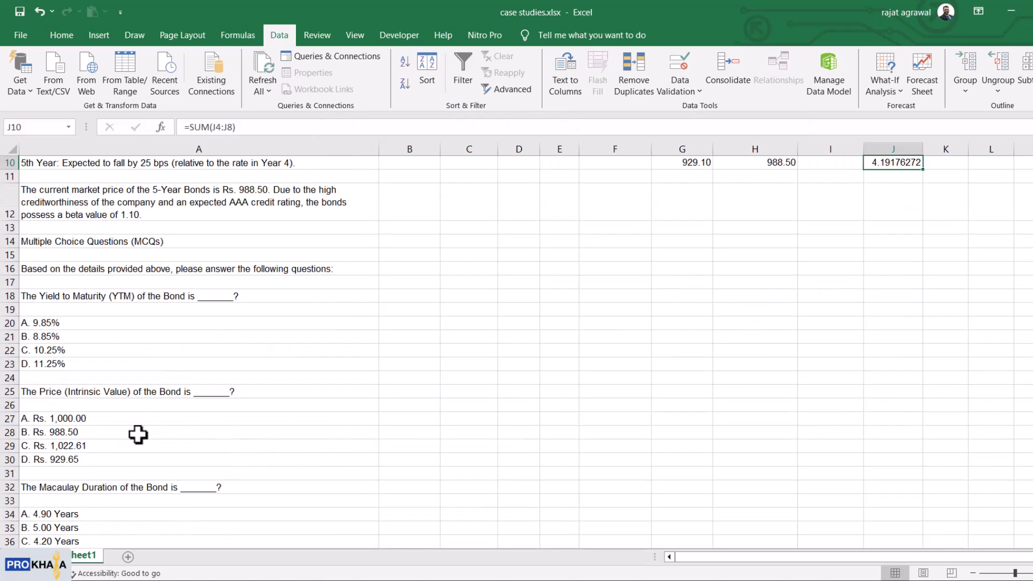
pyautogui.click(64, 381)
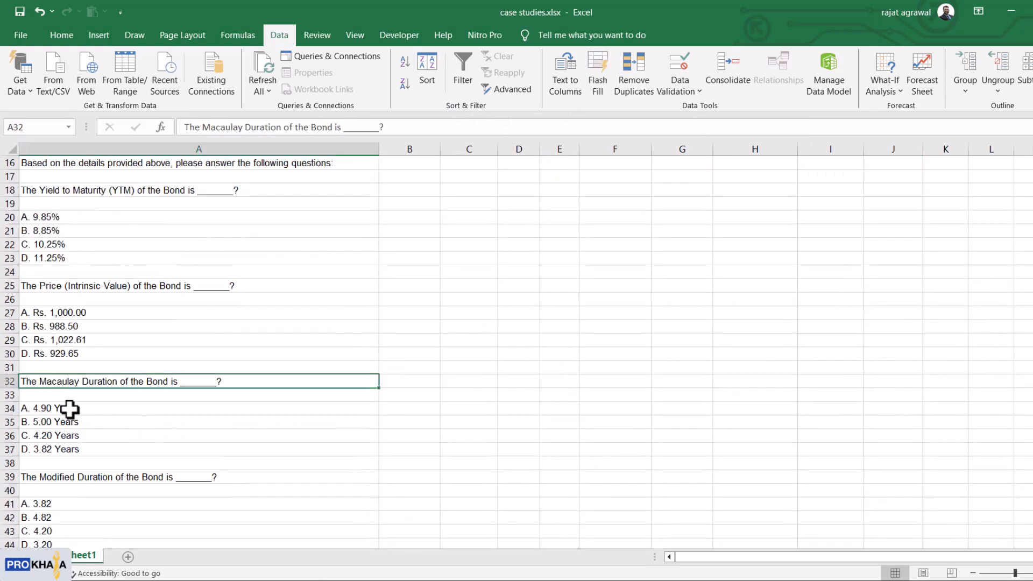
pyautogui.click(69, 407)
pyautogui.click(64, 436)
pyautogui.click(65, 450)
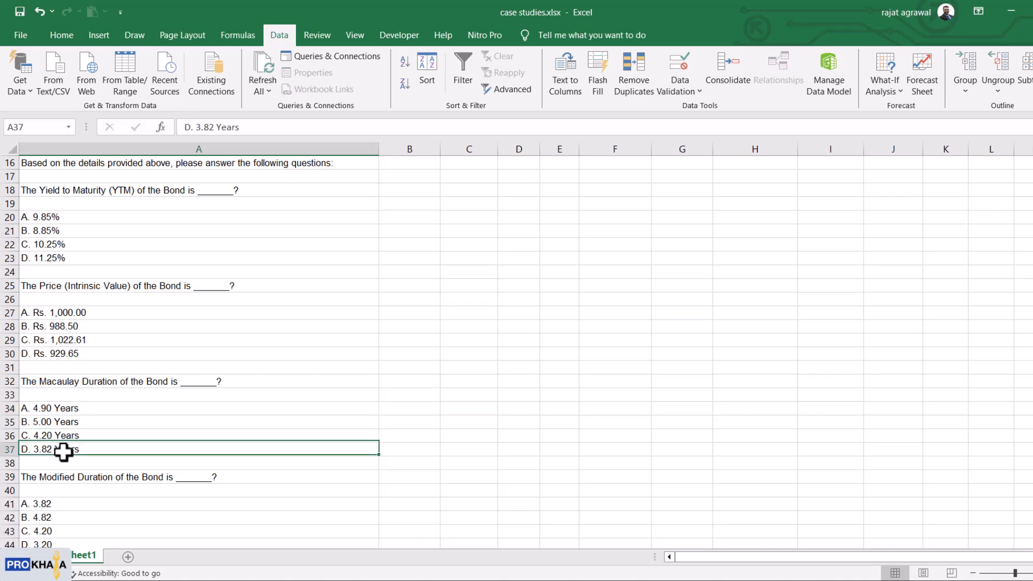
pyautogui.click(57, 438)
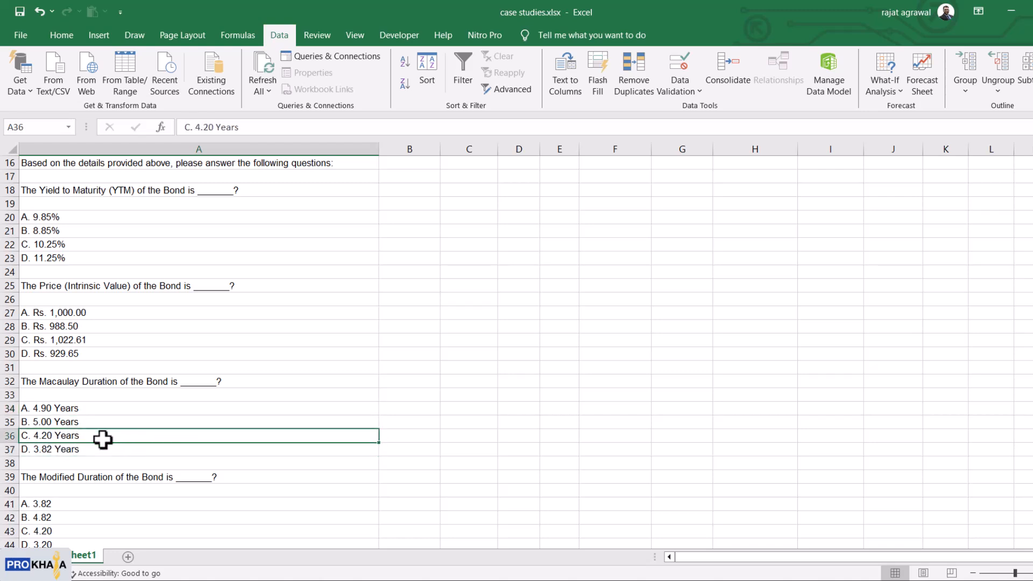
pyautogui.hotkey('ctrl', 'b')
pyautogui.click(289, 404)
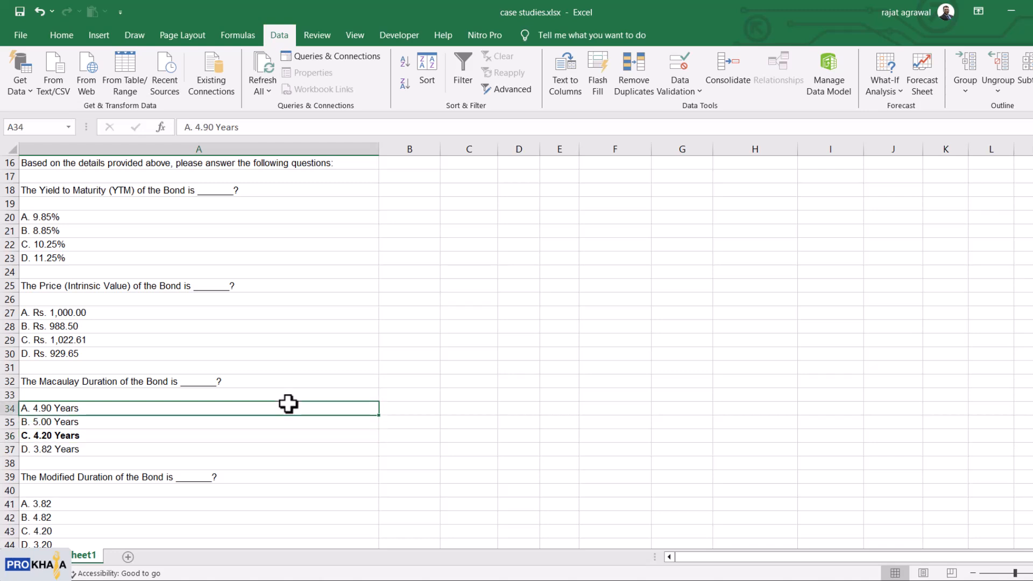
# Step: Bold the answers "D. Rs. 929.65" for the intrinsic value question and "A. 9.85%" for the YTM question
pyautogui.click(105, 353)
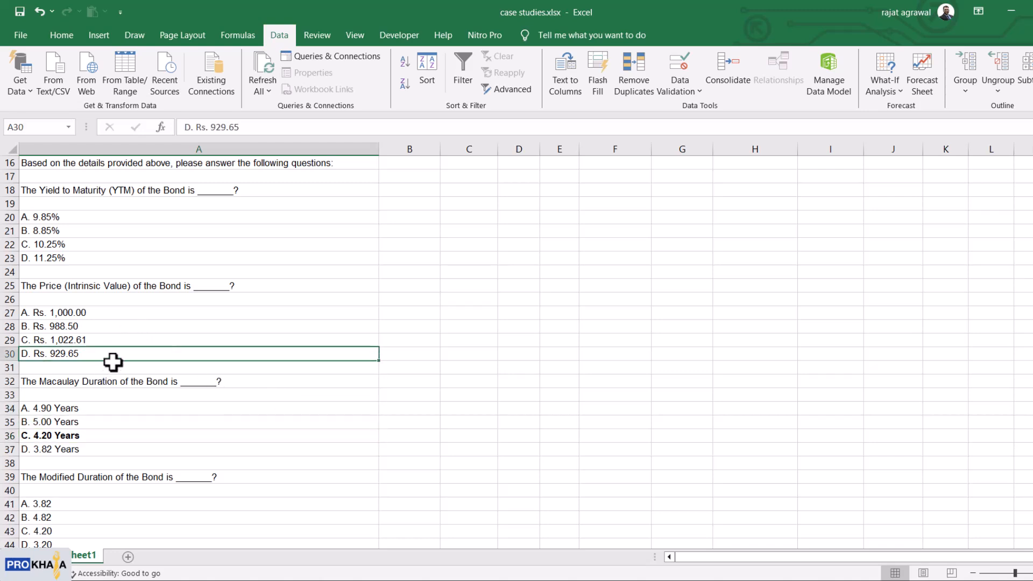
pyautogui.hotkey('ctrl', 'b')
pyautogui.scroll(4, 304, 387)
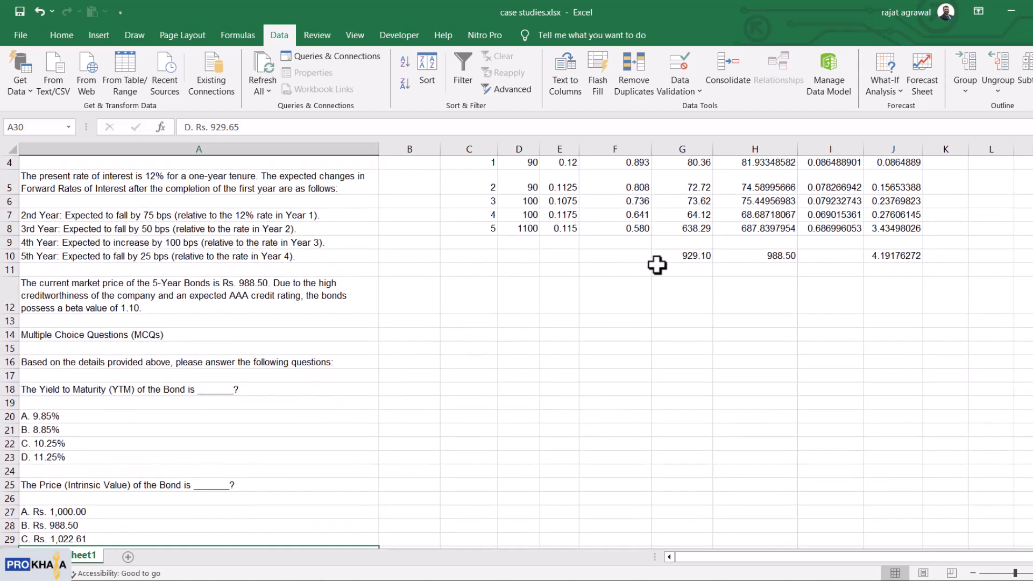
pyautogui.click(681, 257)
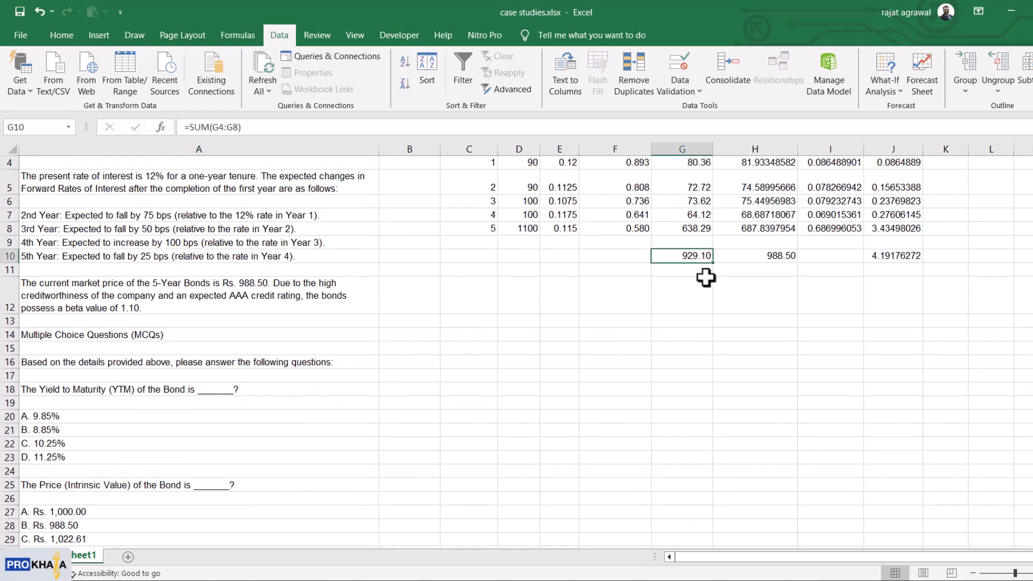
pyautogui.click(47, 418)
pyautogui.hotkey('ctrl', 'b')
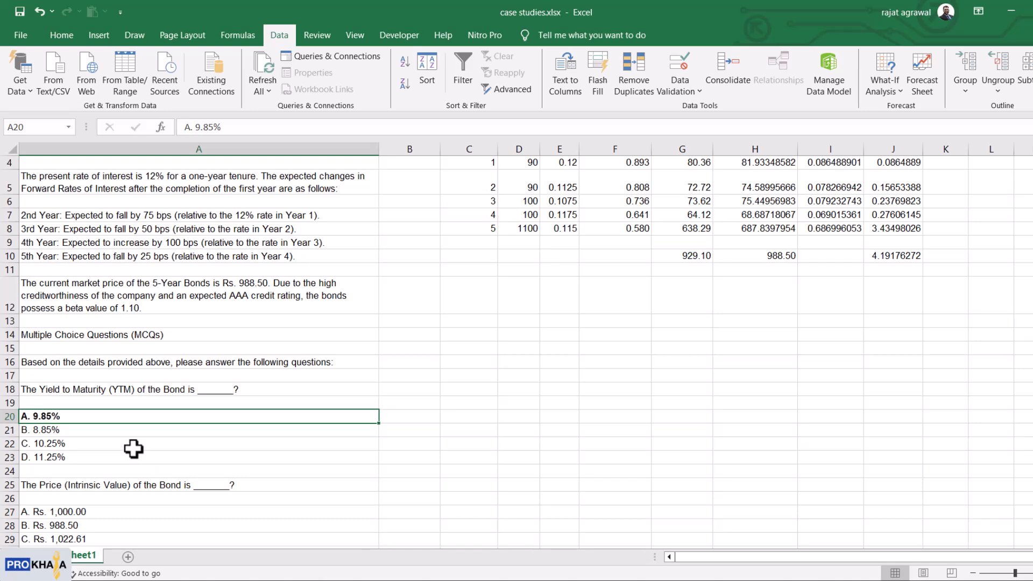
# Step: Bold the YTM rate in H2 and the table's column headings in C3:J3
pyautogui.scroll(1, 801, 342)
pyautogui.click(783, 206)
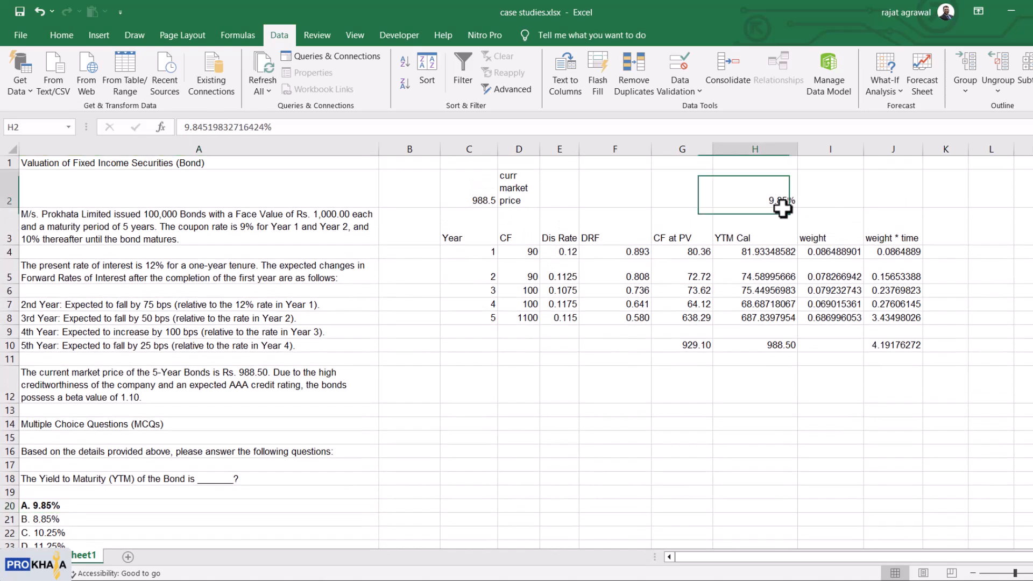
pyautogui.moveTo(476, 237); pyautogui.dragTo(867, 230)
pyautogui.hotkey('ctrl', 'b')
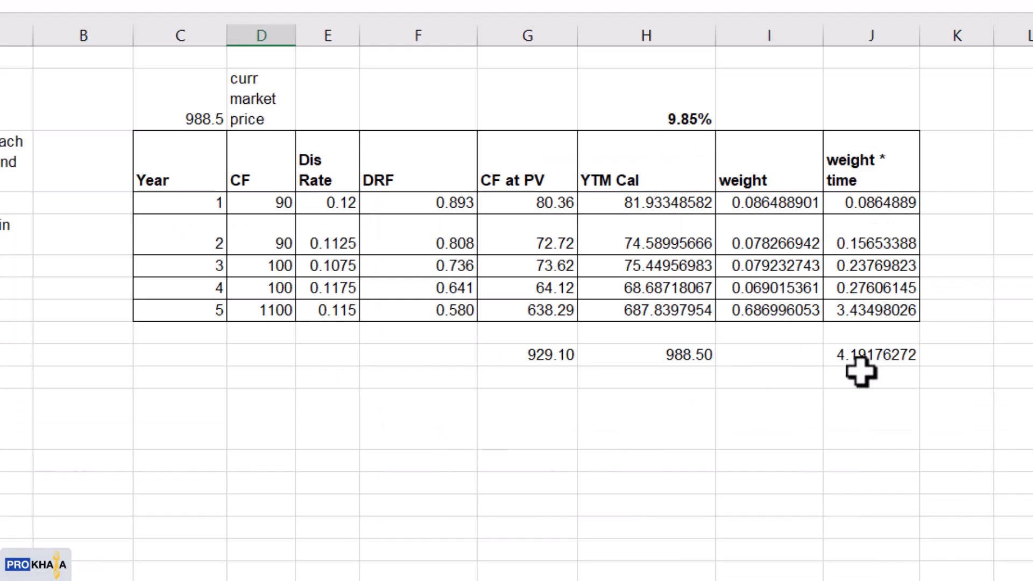
# Step: Label the duration results by entering "mac dur" in K10 and "modi dur" in K11
pyautogui.click(895, 357)
pyautogui.click(969, 358)
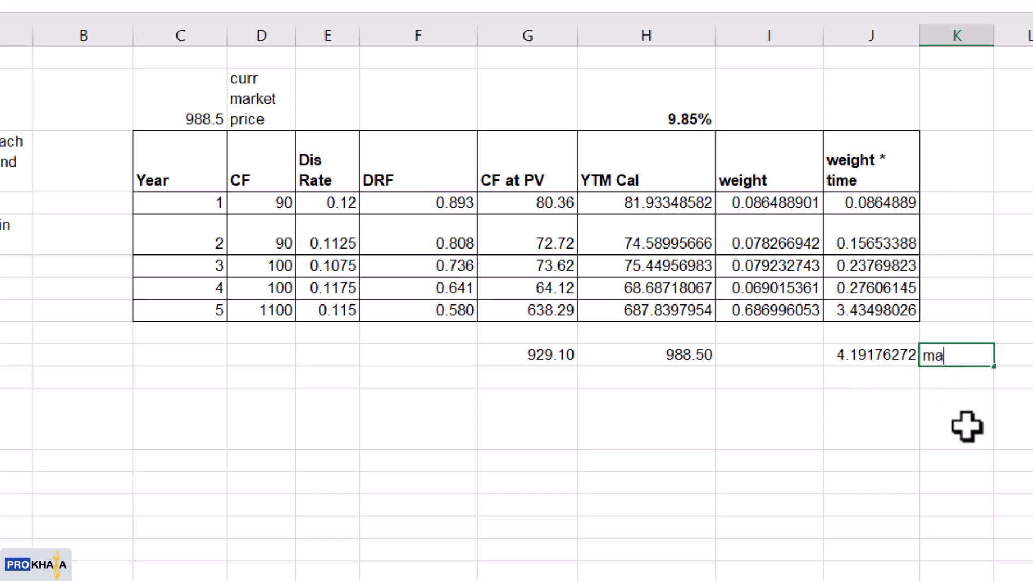
pyautogui.write('mac dur')
pyautogui.press('Return')
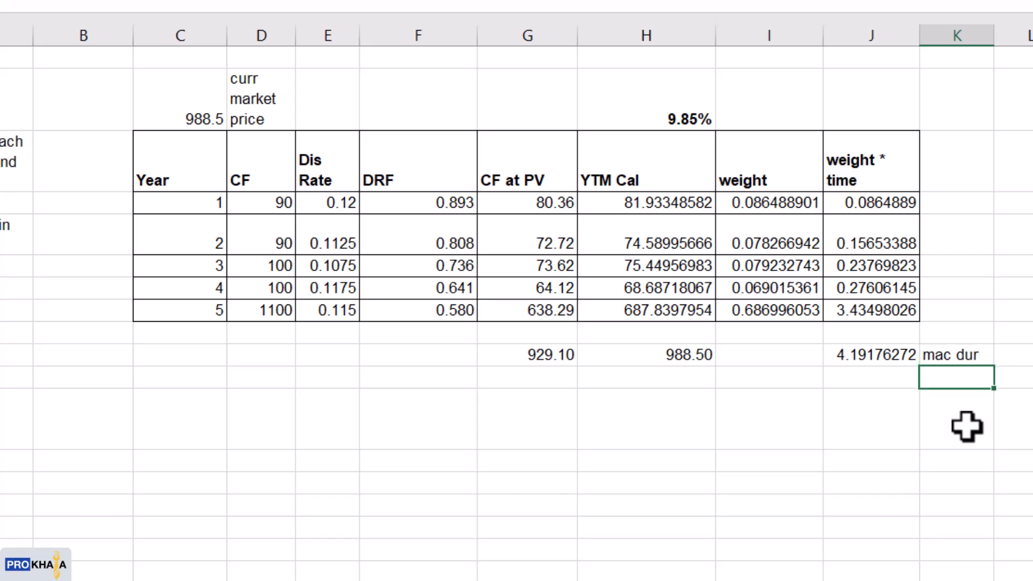
pyautogui.write('modi dur')
pyautogui.press('Return')
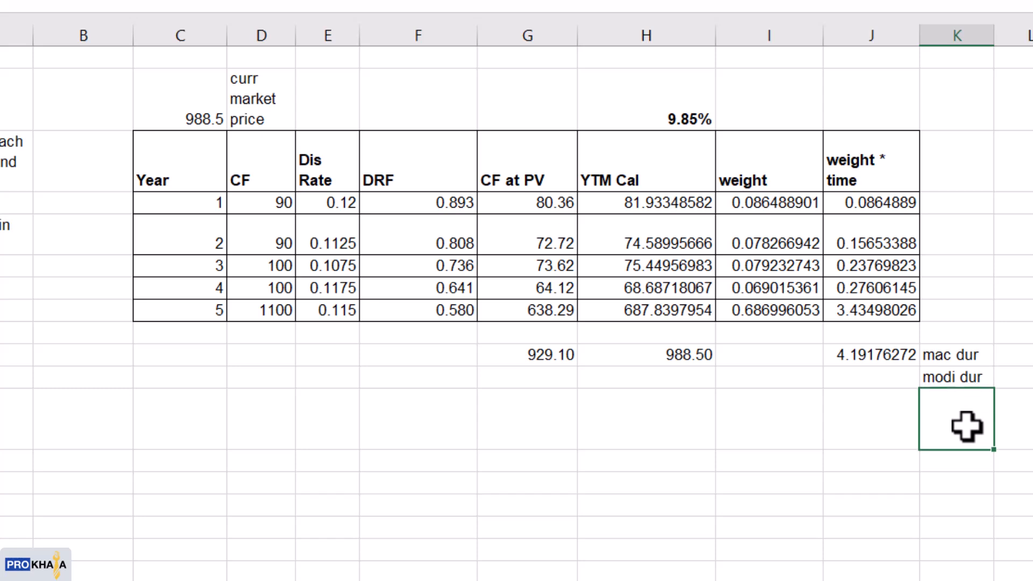
# Step: Calculate the modified duration in J11 with =J10/(1+H2), dividing the Macaulay duration by one plus the YTM
pyautogui.press('Up')
pyautogui.press('Up')
pyautogui.press('Left')
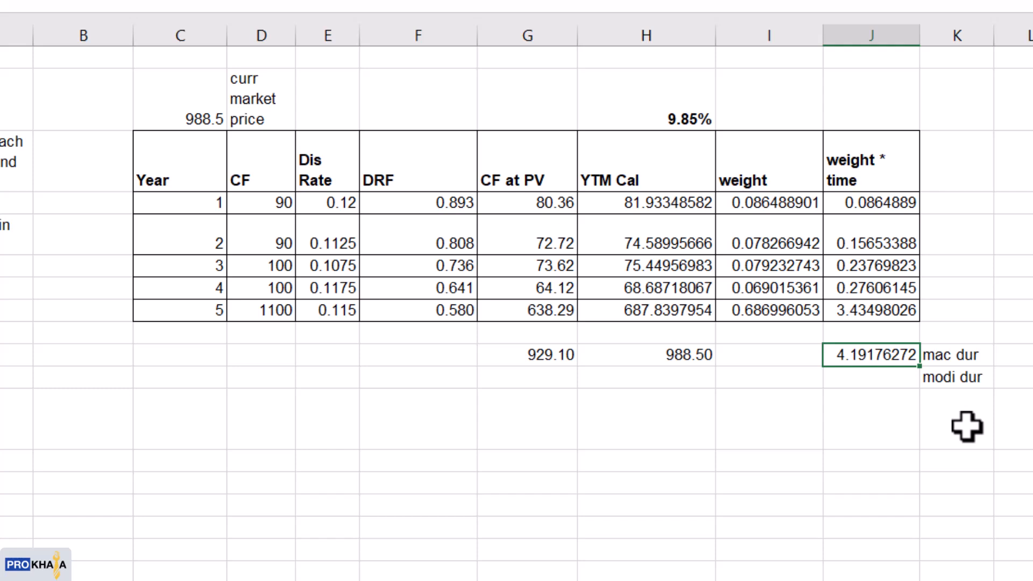
pyautogui.click(676, 119)
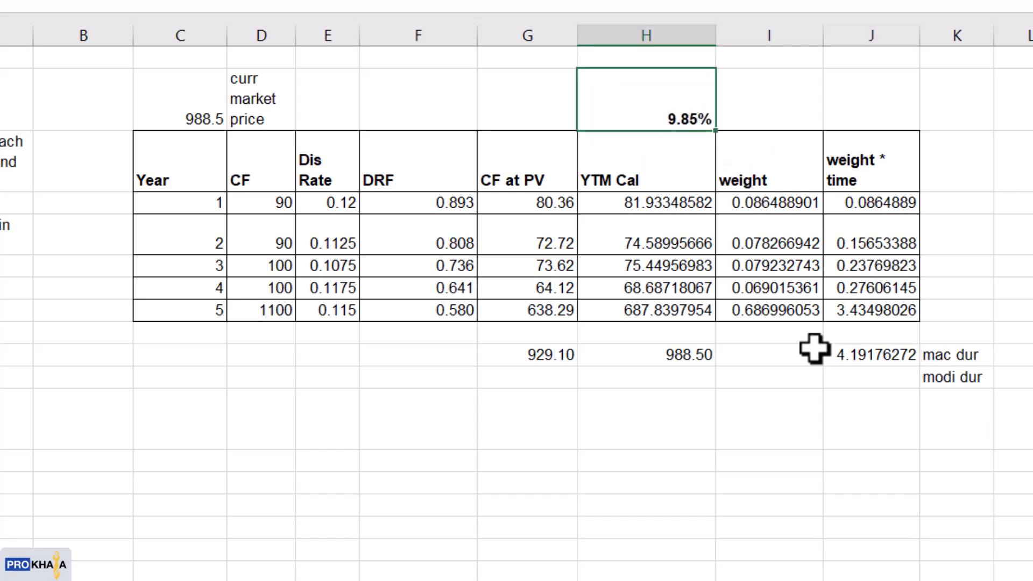
pyautogui.click(859, 351)
pyautogui.click(882, 378)
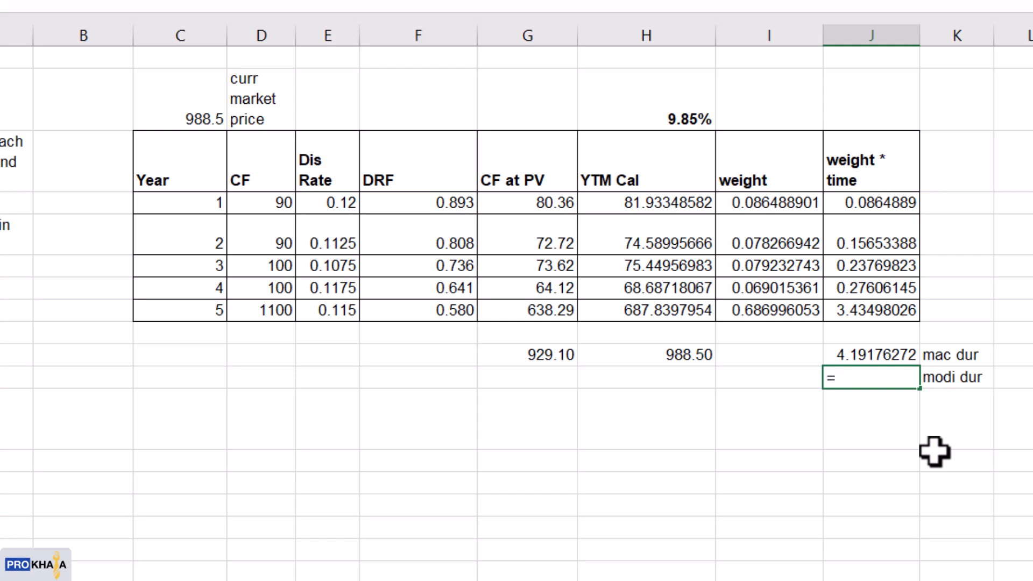
pyautogui.write('=')
pyautogui.press('Up')
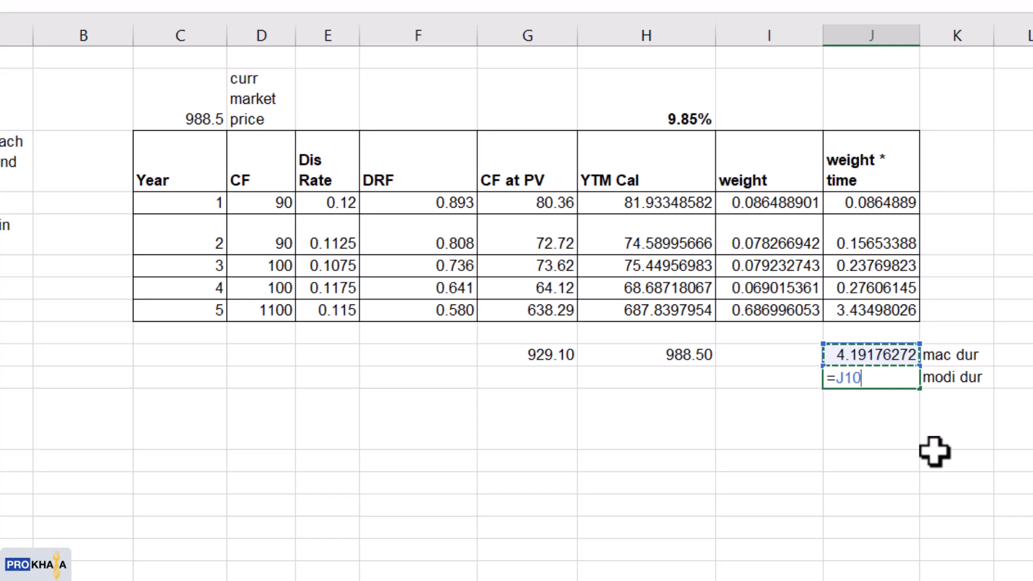
pyautogui.write('/(1+')
pyautogui.click(699, 113)
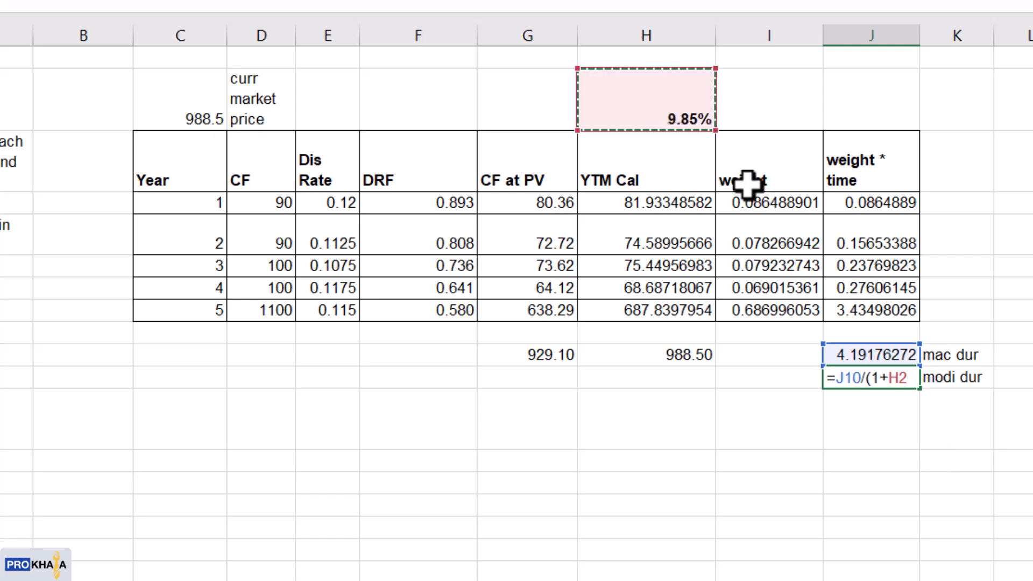
pyautogui.write(')')
pyautogui.press('Return')
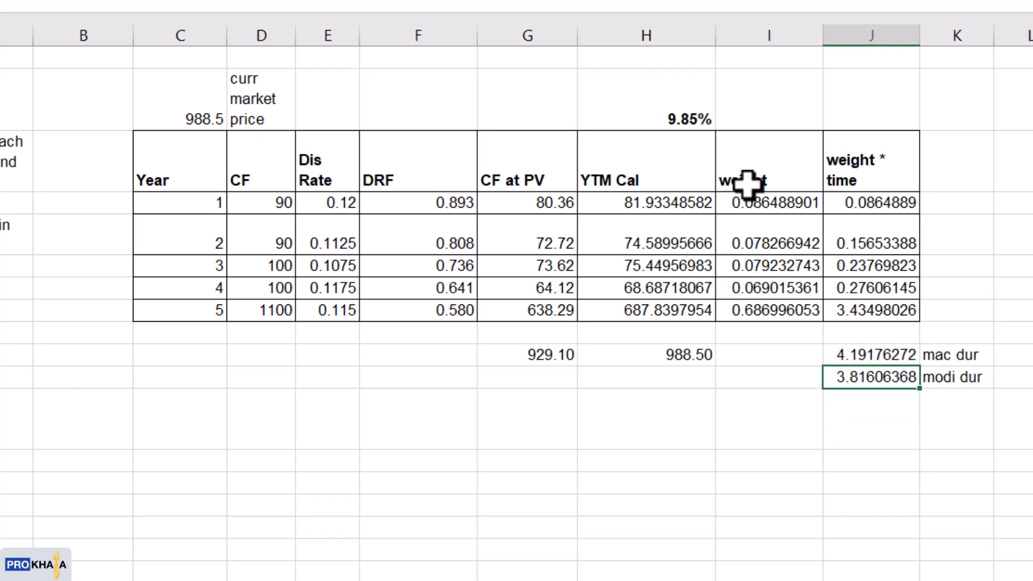
# Step: Reduce the number format of H4:J11 to two decimal places
pyautogui.click(863, 355)
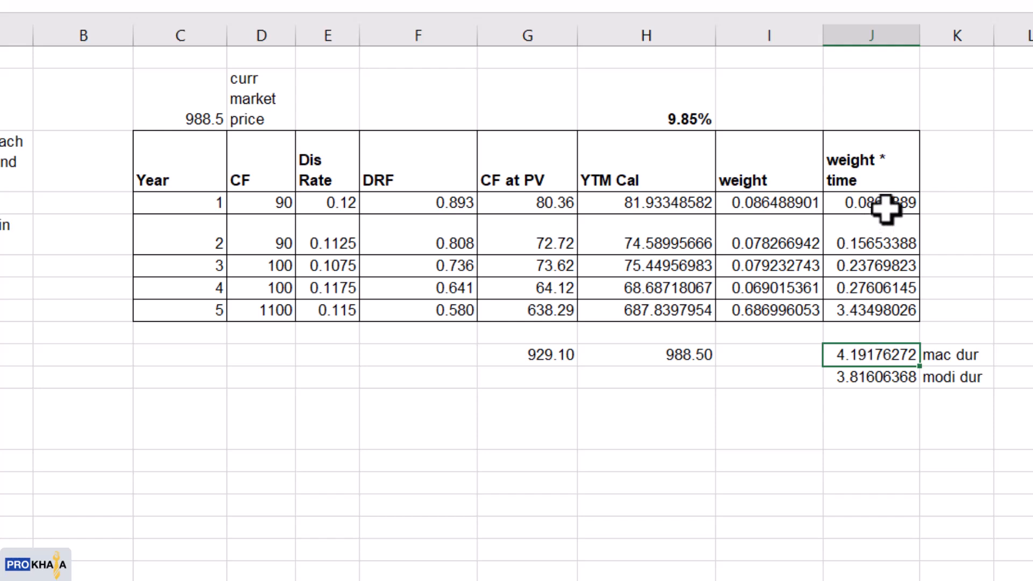
pyautogui.moveTo(890, 202); pyautogui.dragTo(702, 370)
pyautogui.click(430, 1)
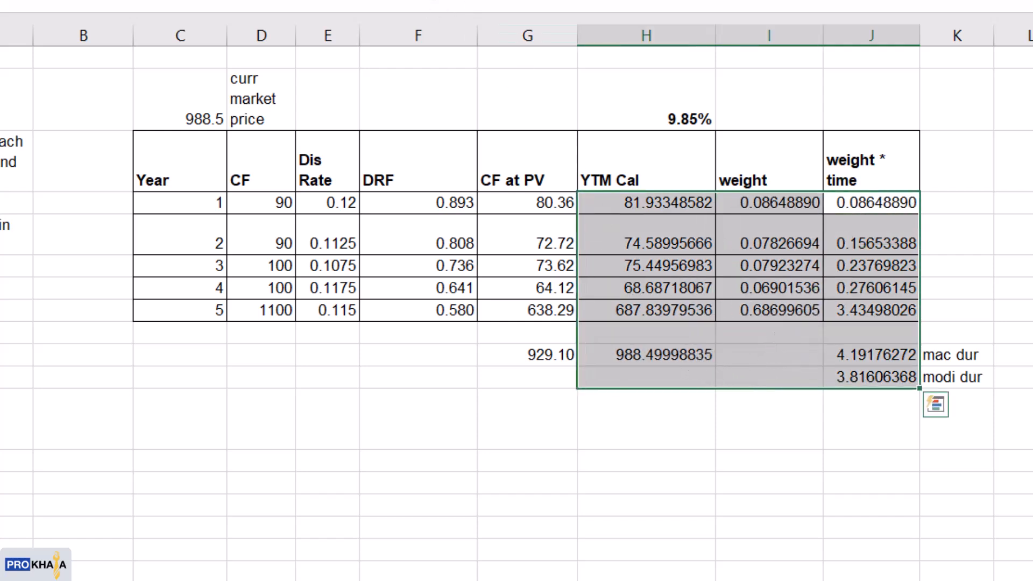
pyautogui.click(430, 1)
pyautogui.click(447, 1)
pyautogui.click(447, 1)
pyautogui.click(447, 1)
pyautogui.click(447, 1)
pyautogui.click(447, 1)
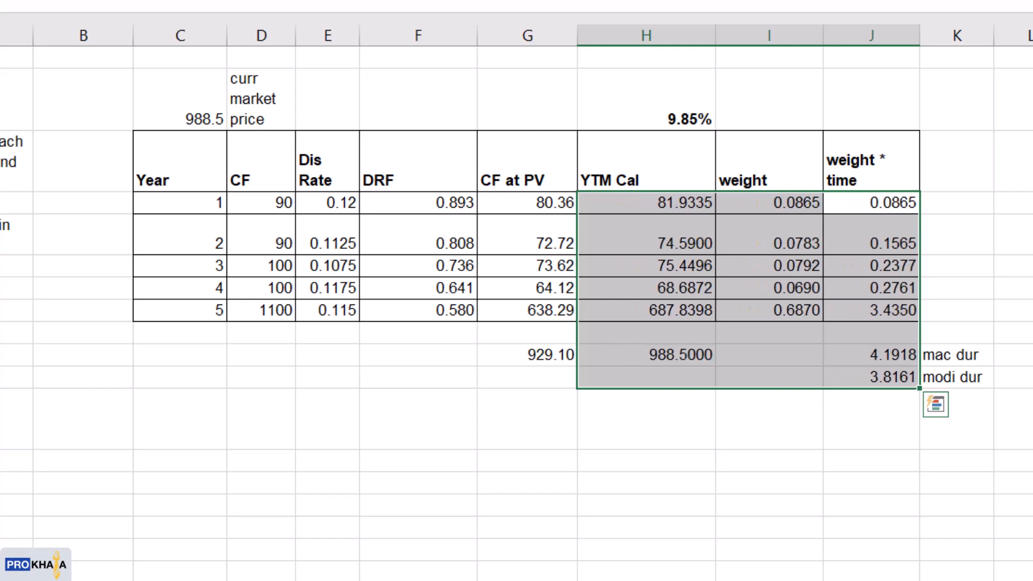
pyautogui.click(446, 1)
pyautogui.click(447, 1)
pyautogui.click(925, 445)
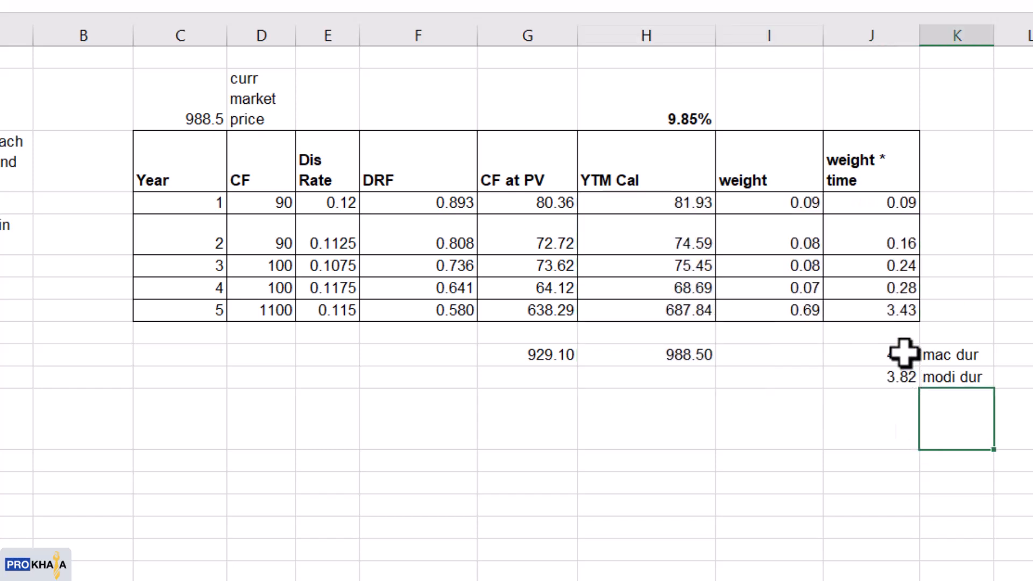